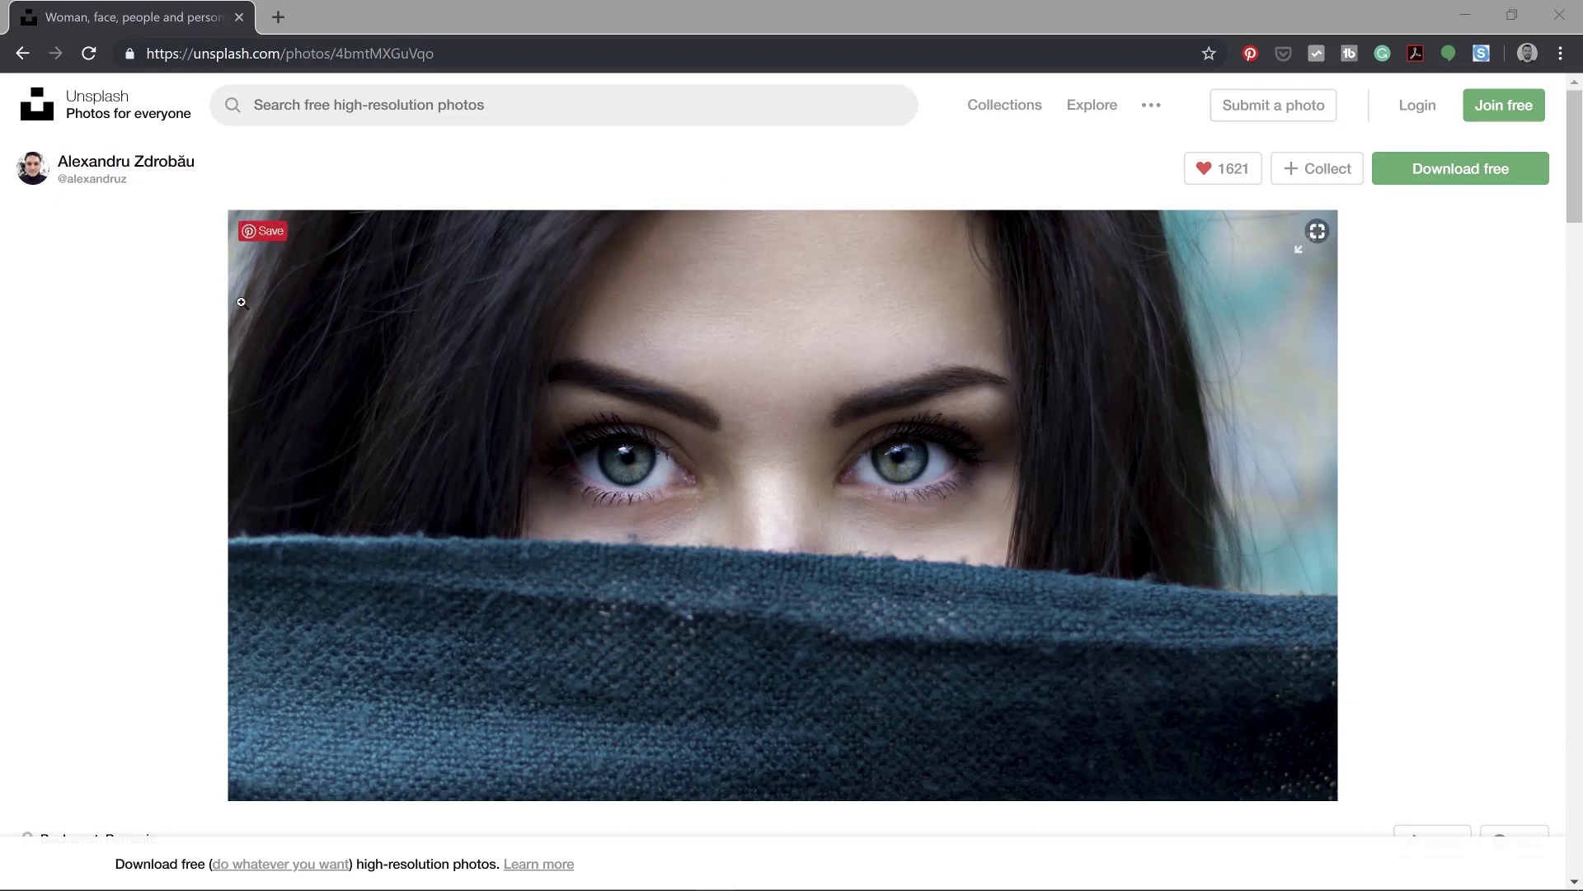
Select the eyes photo page's web address on Unsplash, then switch over to Adobe Illustrator.
{"action": "left_click", "coordinate": [425, 53]}
{"action": "left_click_drag", "start_coordinate": [425, 53], "coordinate": [170, 50]}
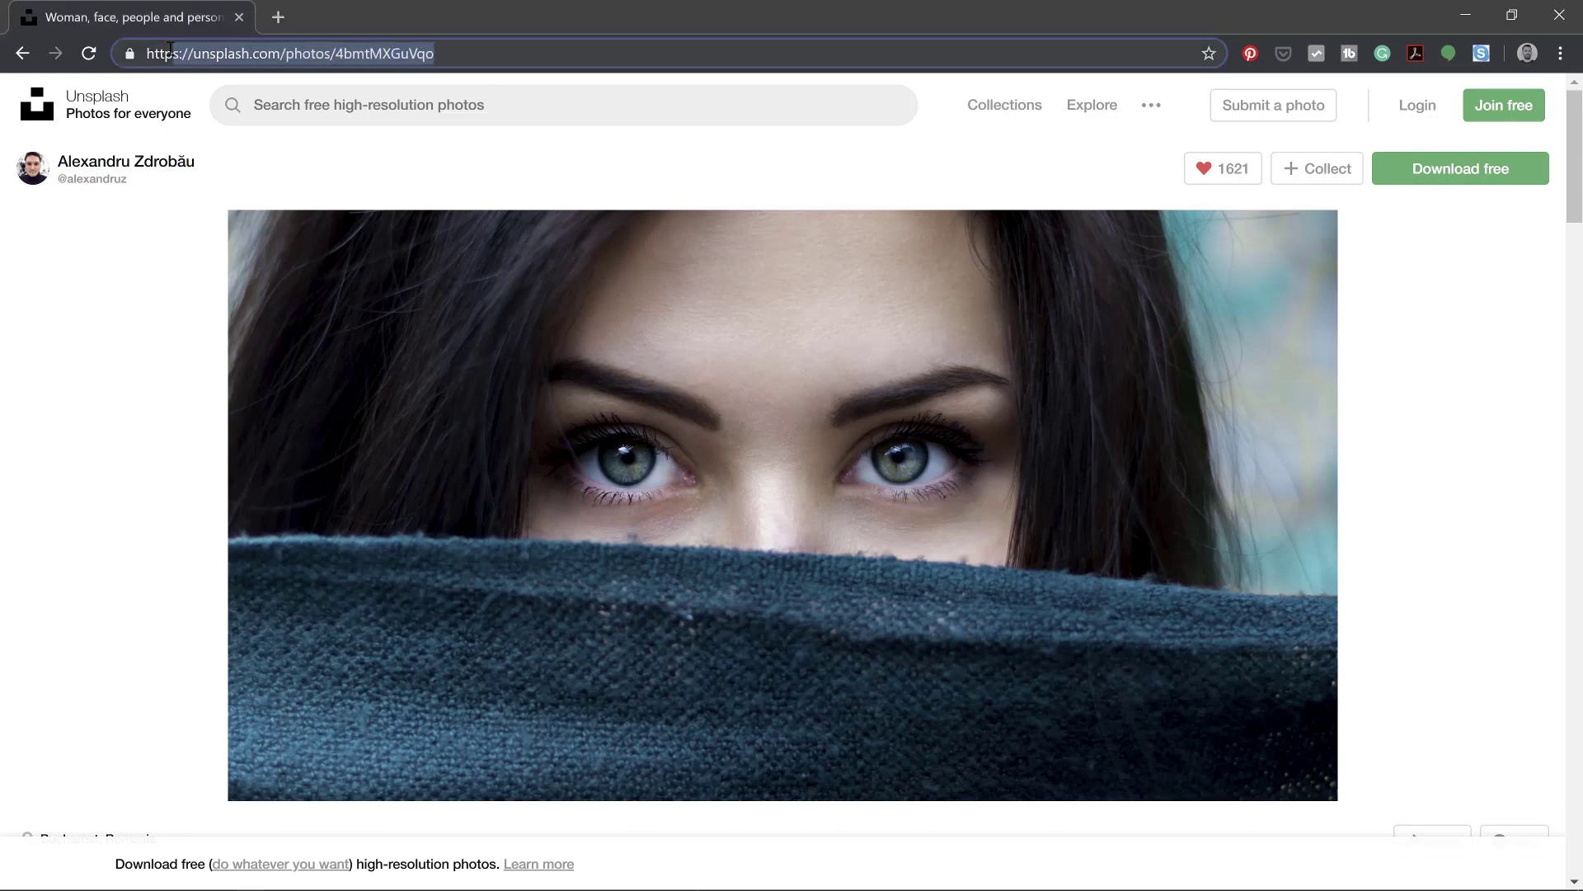
{"action": "key", "text": "alt+Tab"}
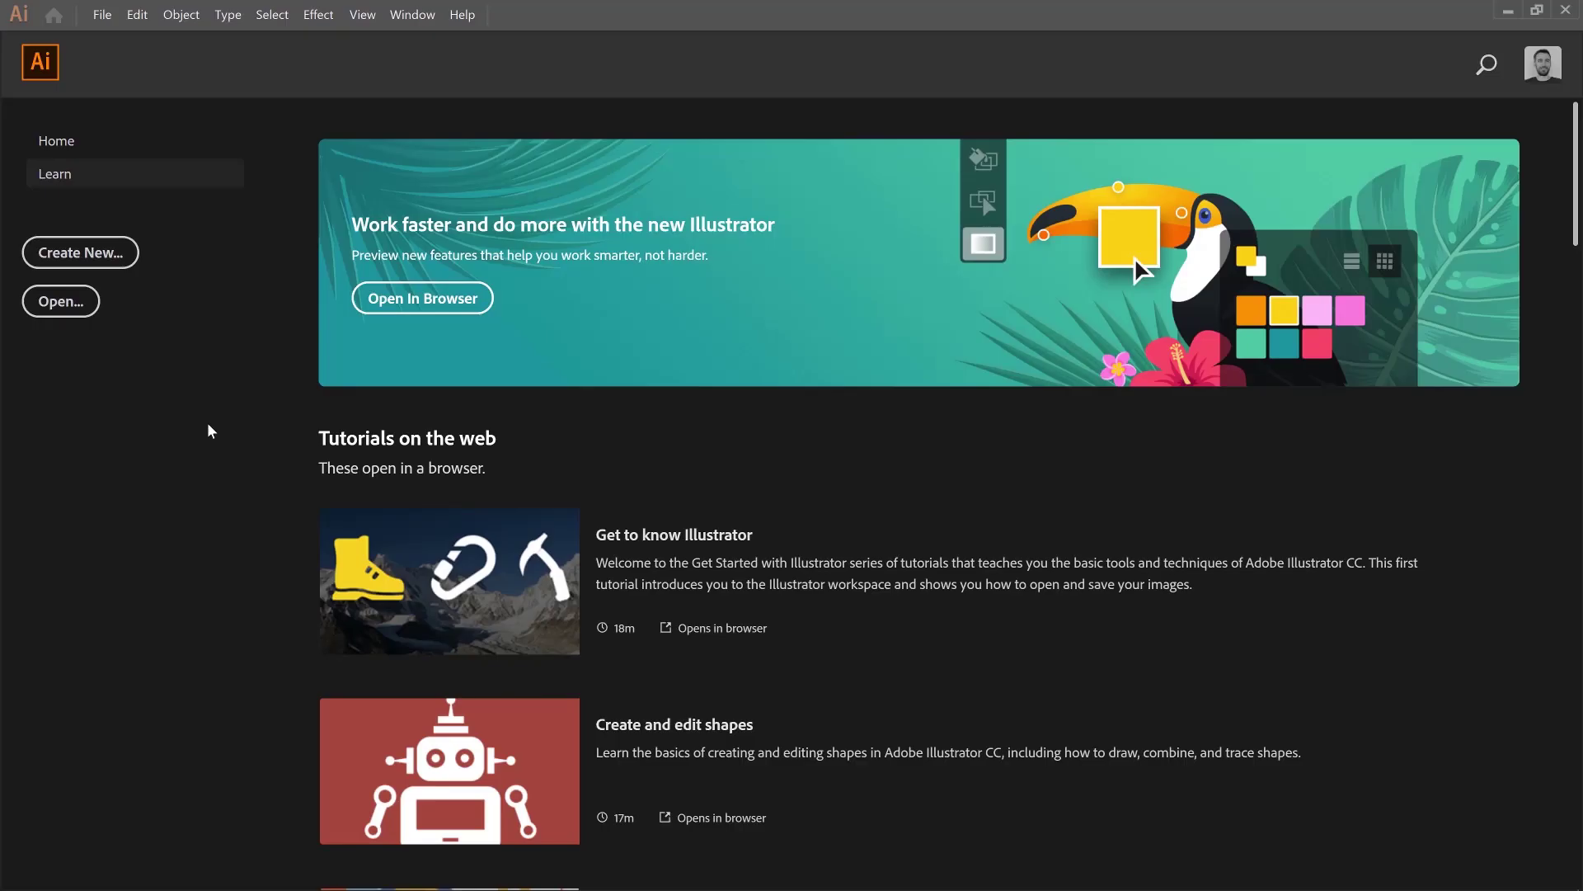
Create a new 1920 × 1080 px RGB document from File > New.
{"action": "left_click", "coordinate": [102, 15]}
{"action": "left_click", "coordinate": [107, 36]}
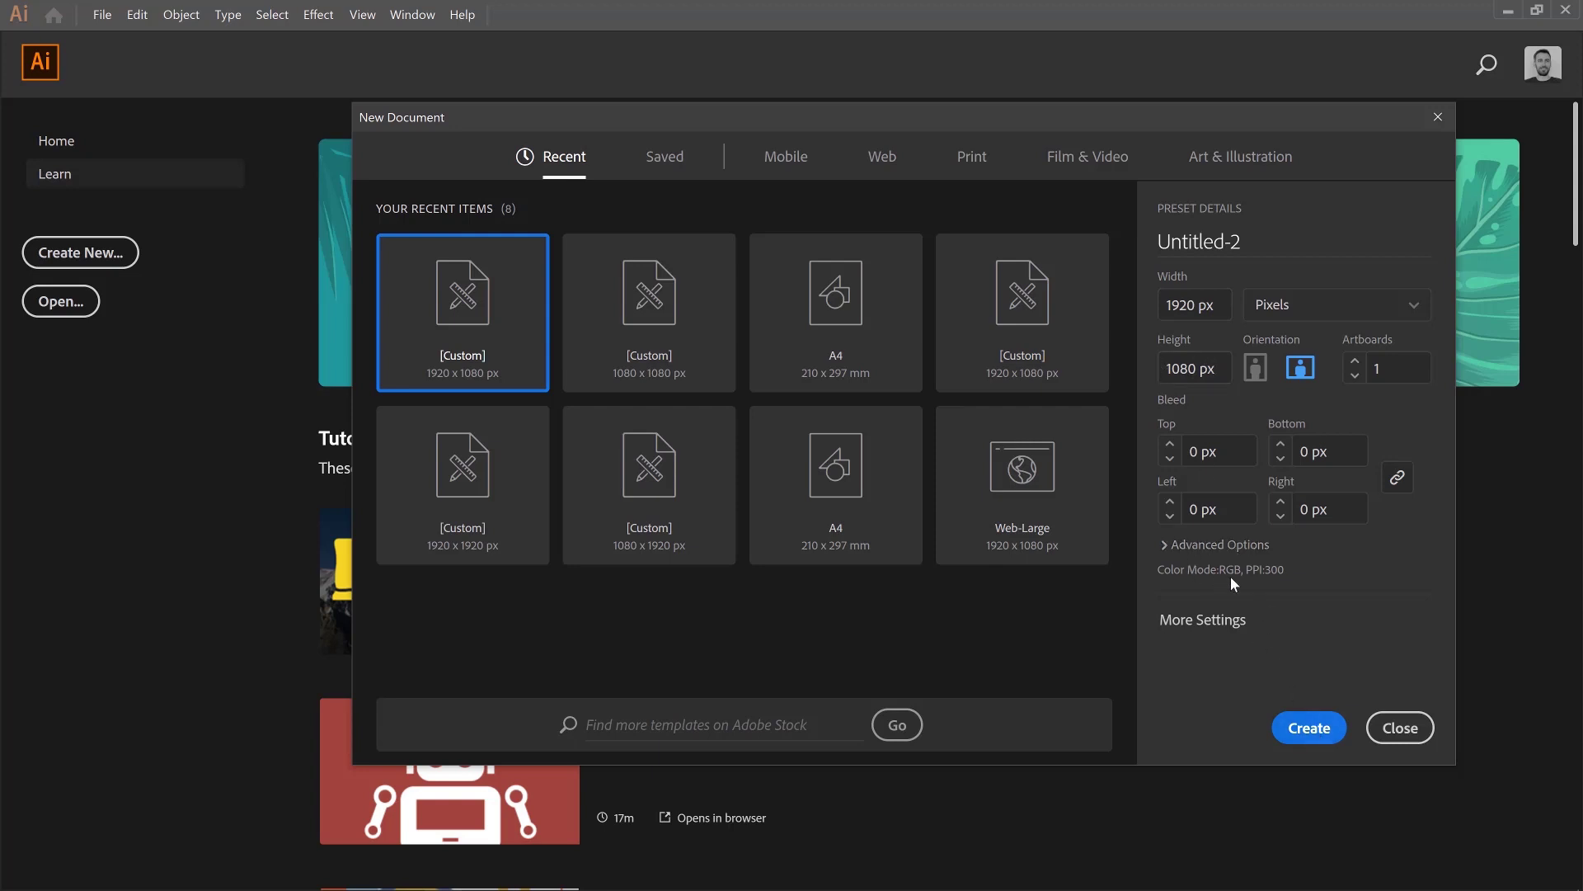
{"action": "left_click", "coordinate": [1166, 546]}
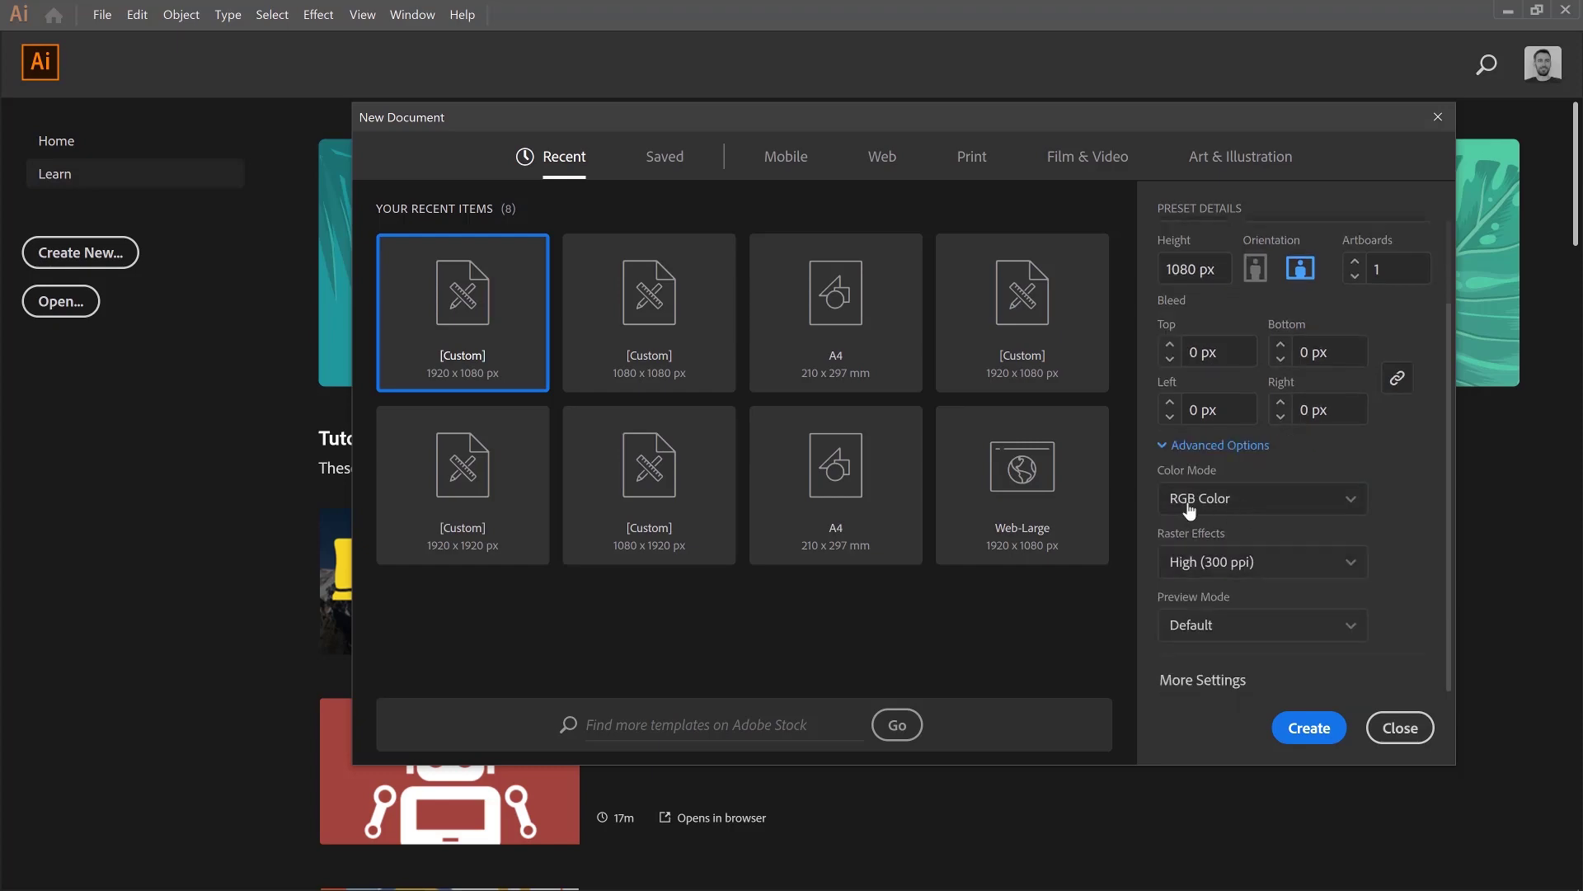
{"action": "left_click", "coordinate": [1306, 731]}
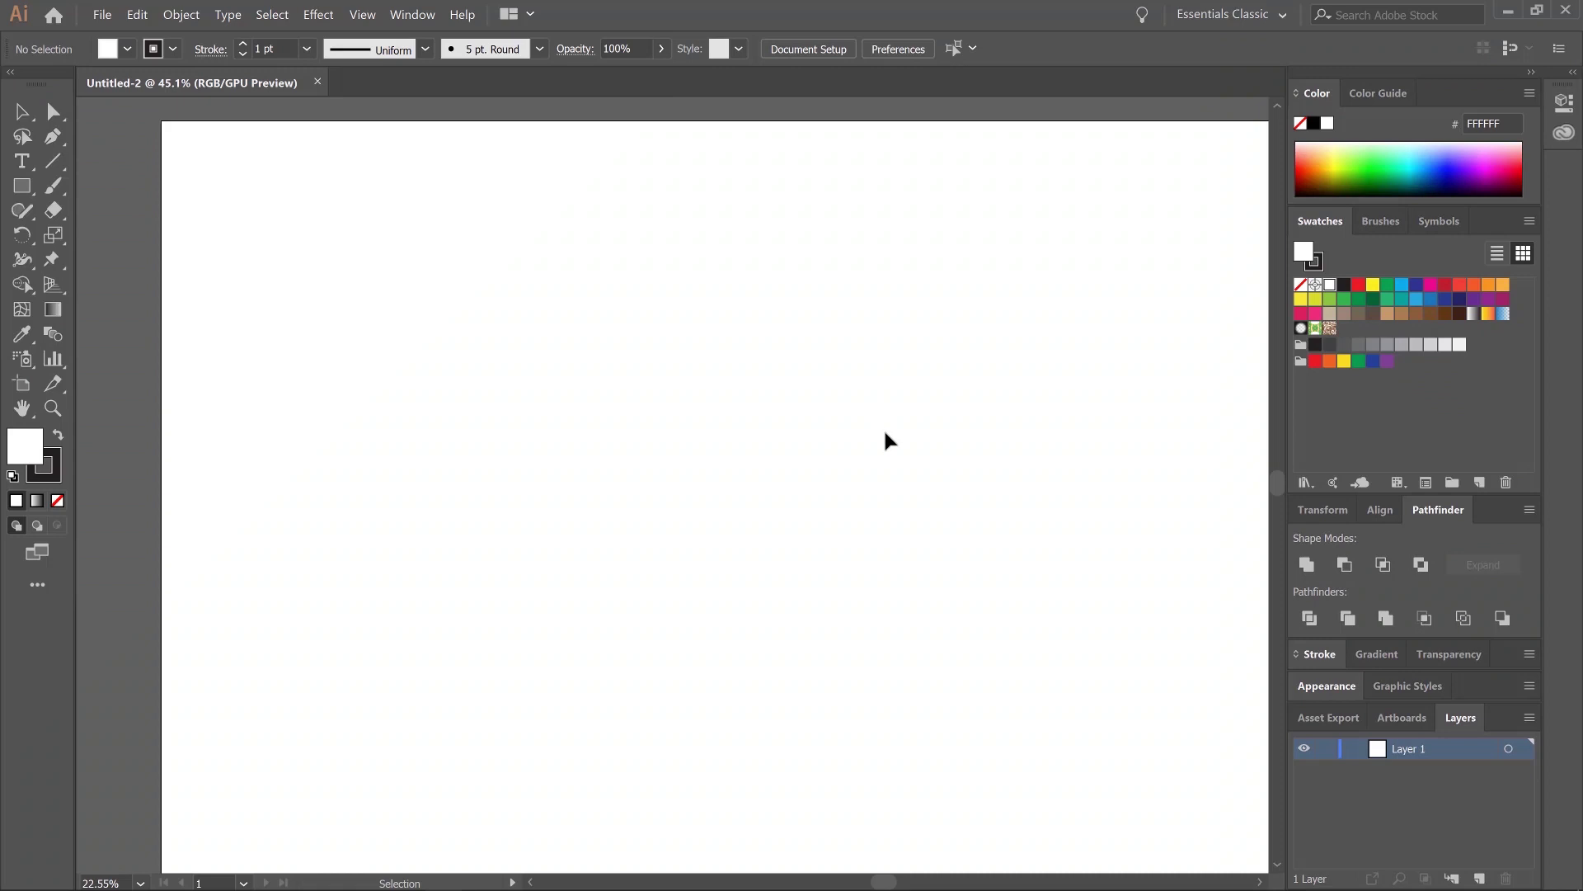
Place the close-up eyes photo into the document as a Template layer.
{"action": "key", "text": "space"}
{"action": "left_click_drag", "start_coordinate": [894, 449], "coordinate": [785, 481]}
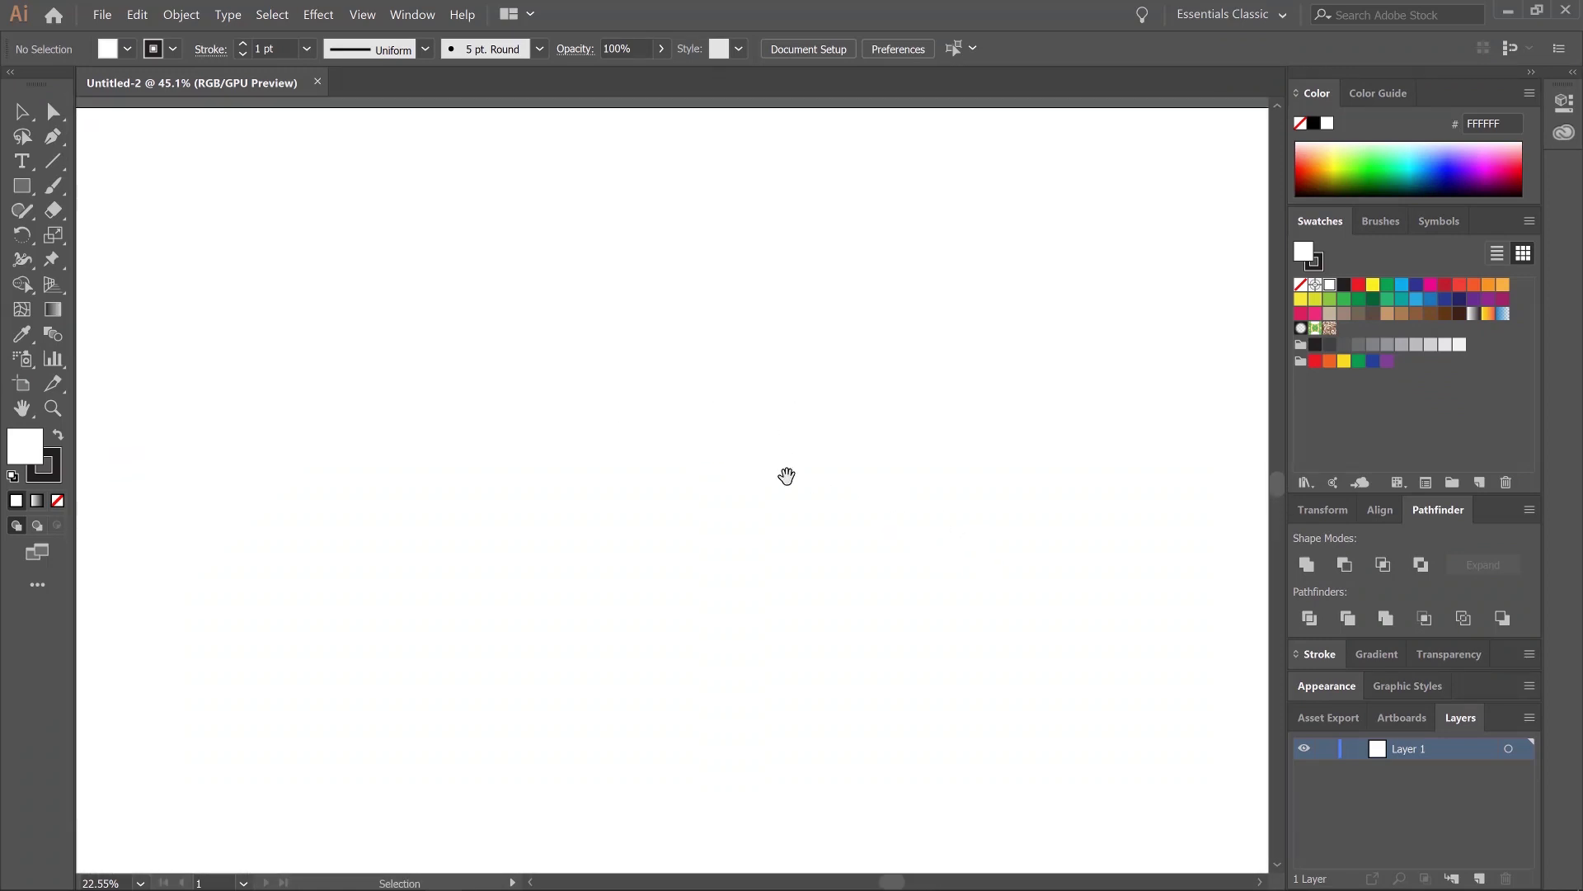
{"action": "key", "text": "ctrl+minus"}
{"action": "key", "text": "ctrl+minus"}
{"action": "key", "text": "ctrl+minus"}
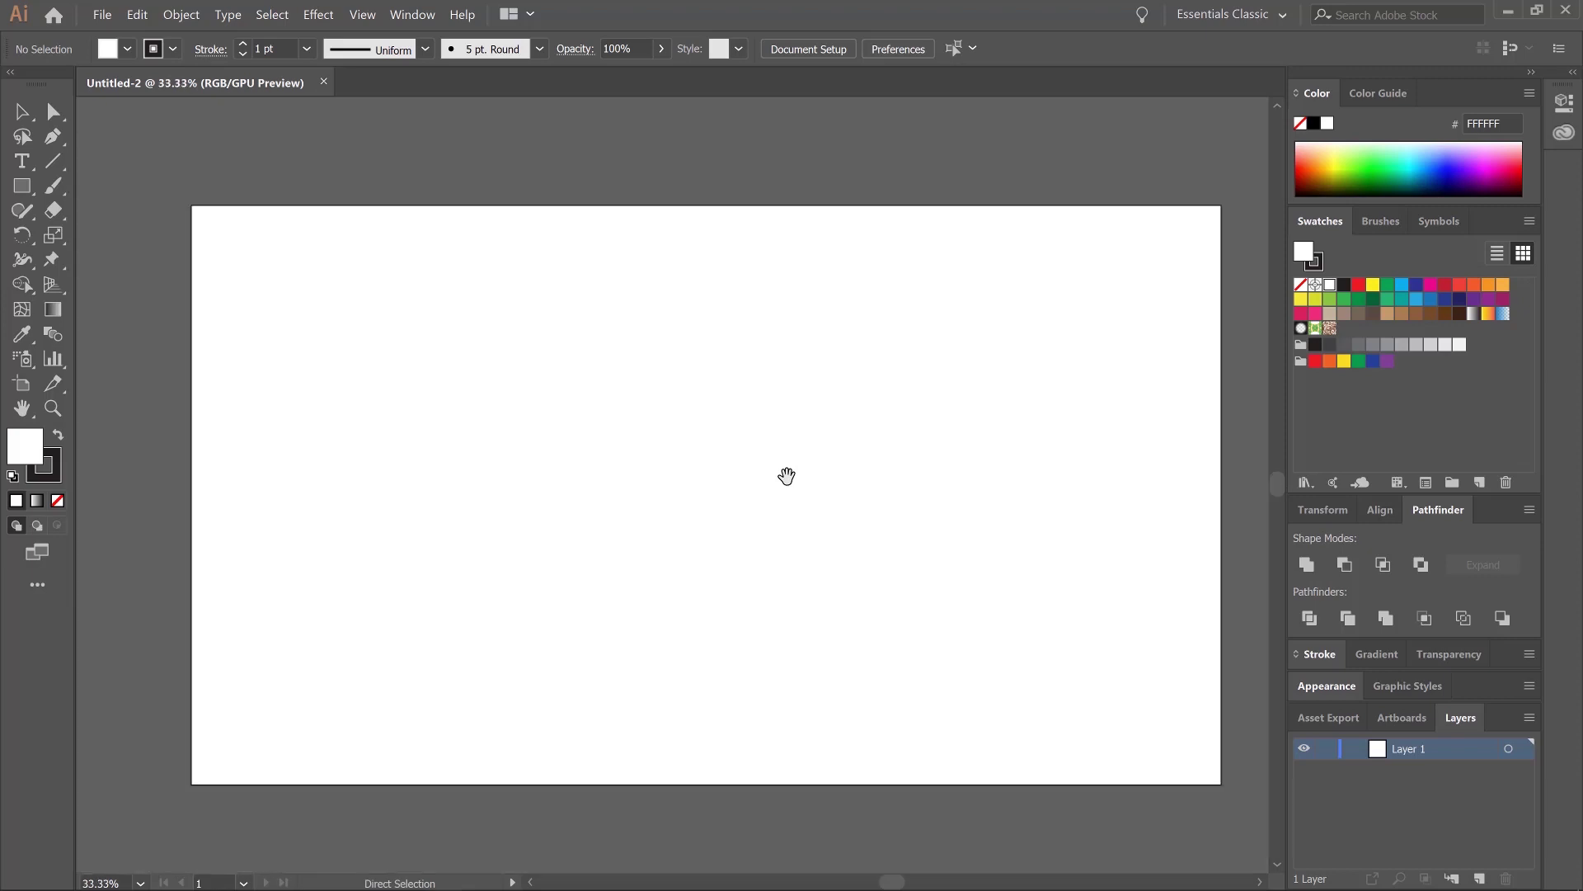
{"action": "key", "text": "ctrl+minus"}
{"action": "key", "text": "ctrl+plus"}
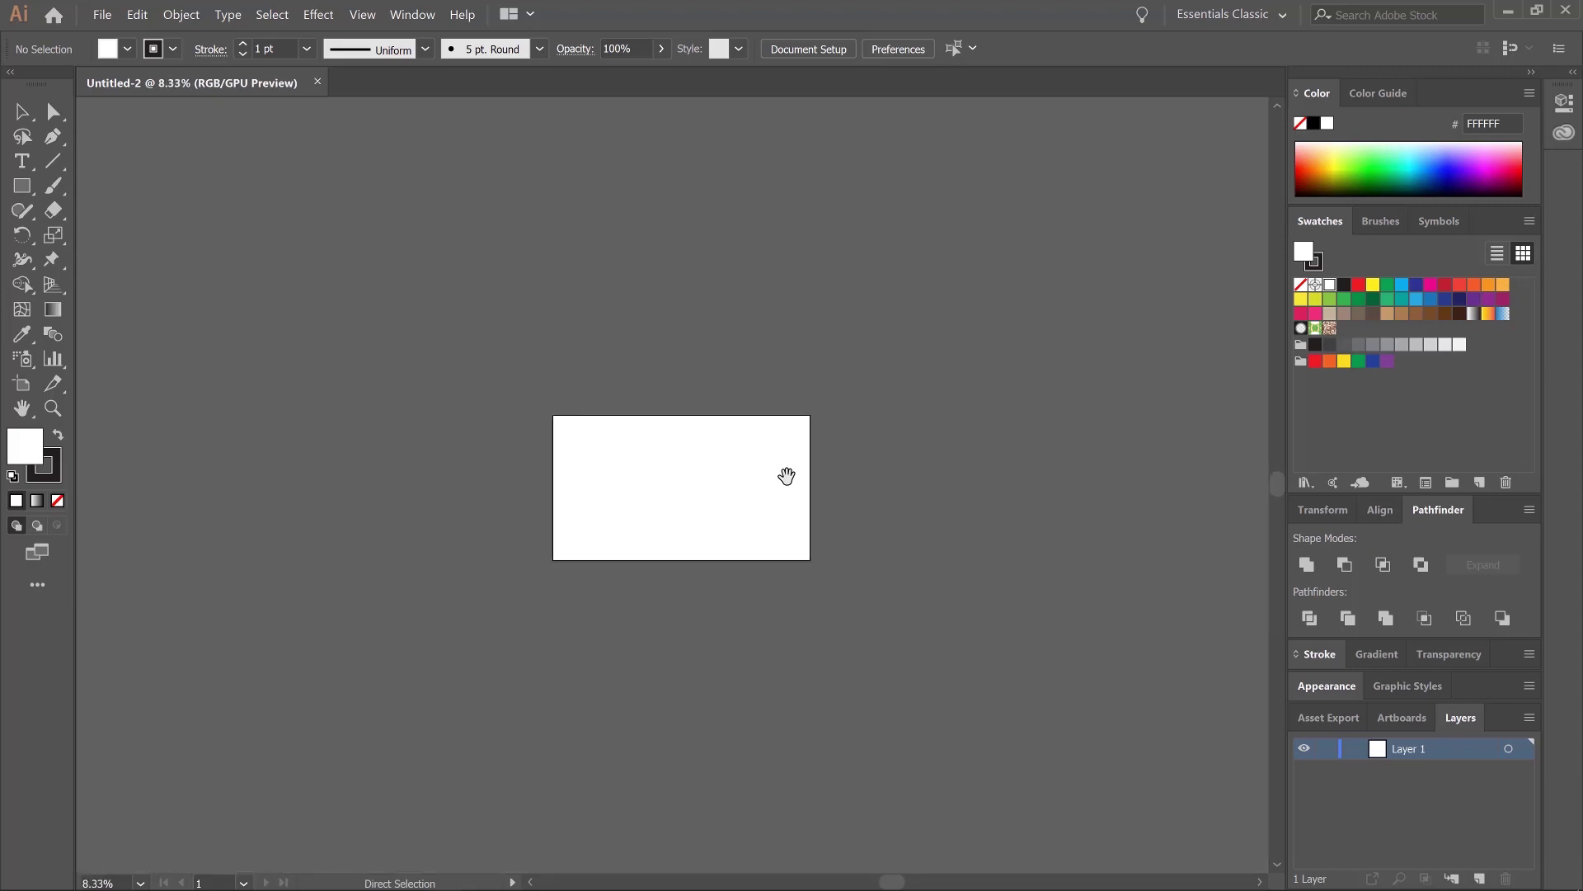
{"action": "key", "text": "ctrl+plus"}
{"action": "key", "text": "ctrl+plus"}
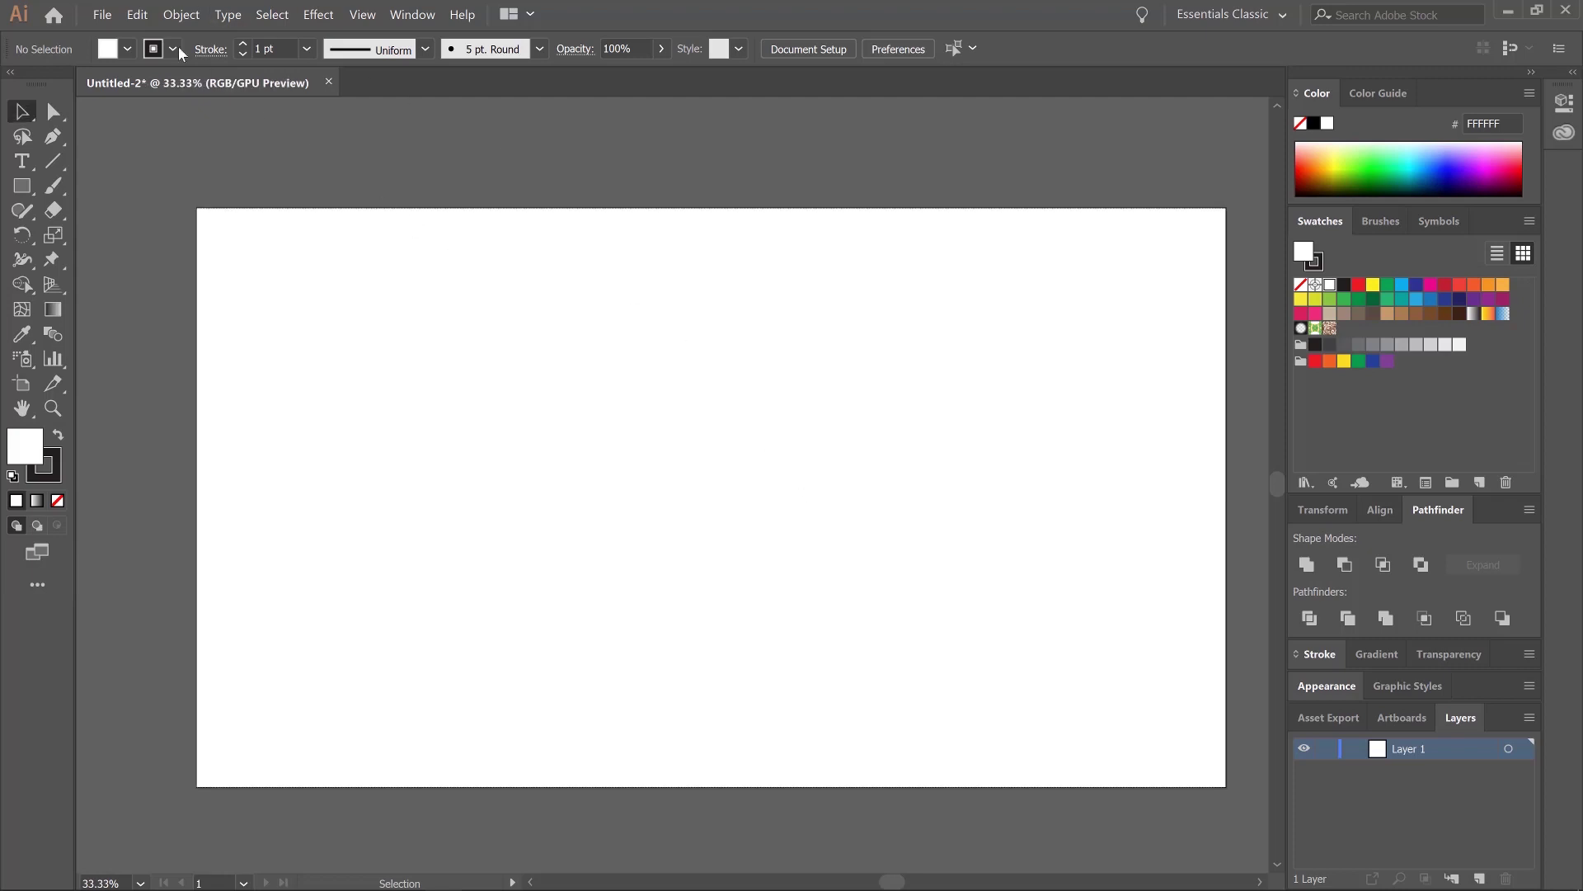
{"action": "left_click", "coordinate": [102, 14]}
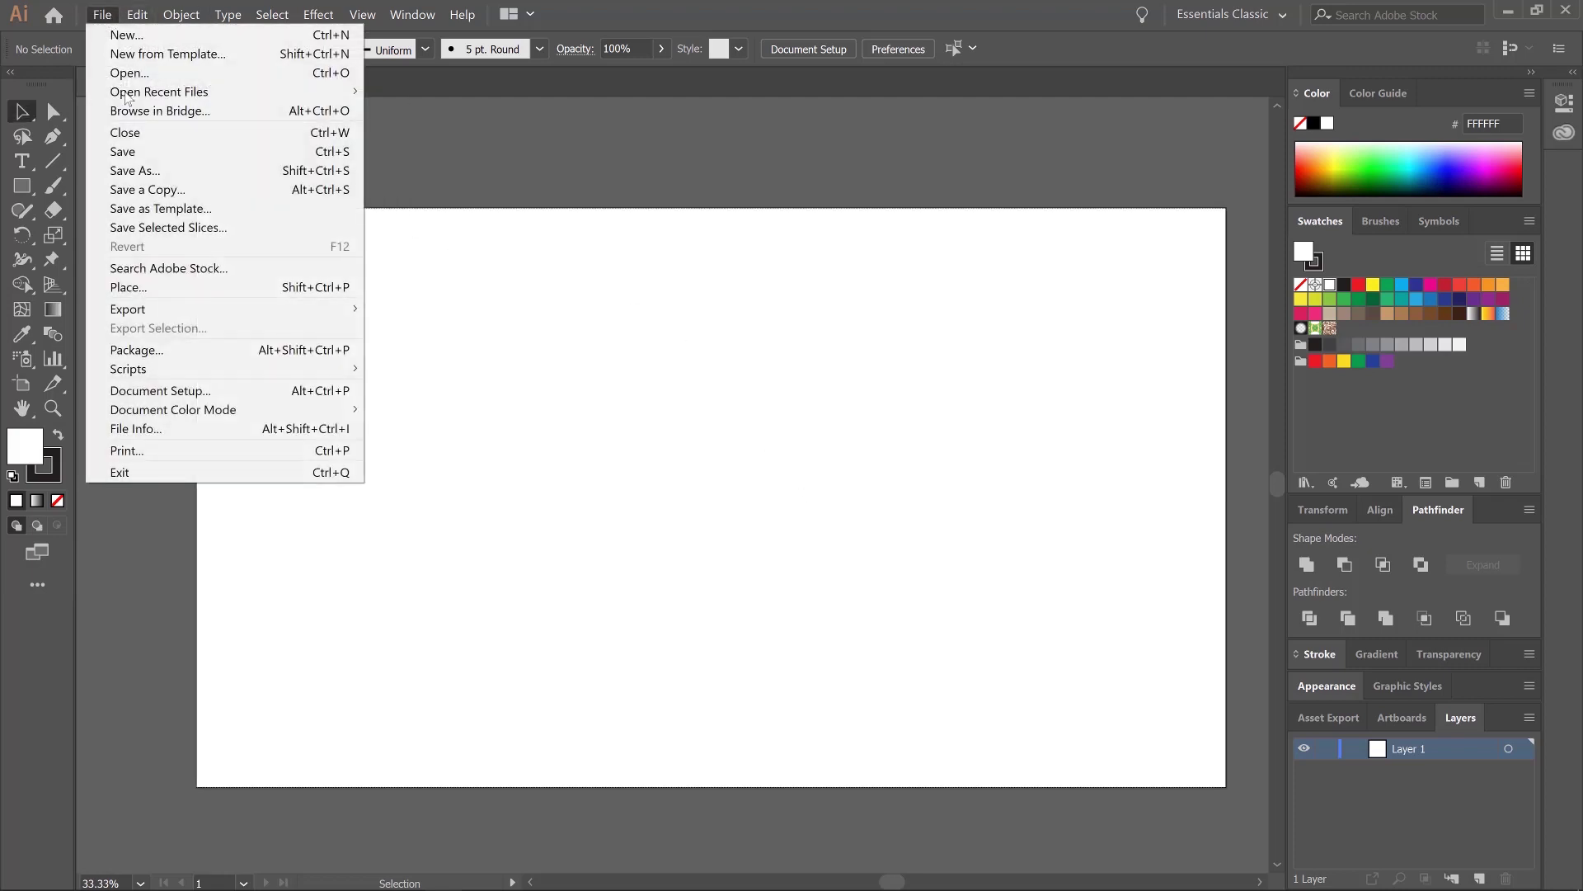
{"action": "left_click", "coordinate": [147, 290]}
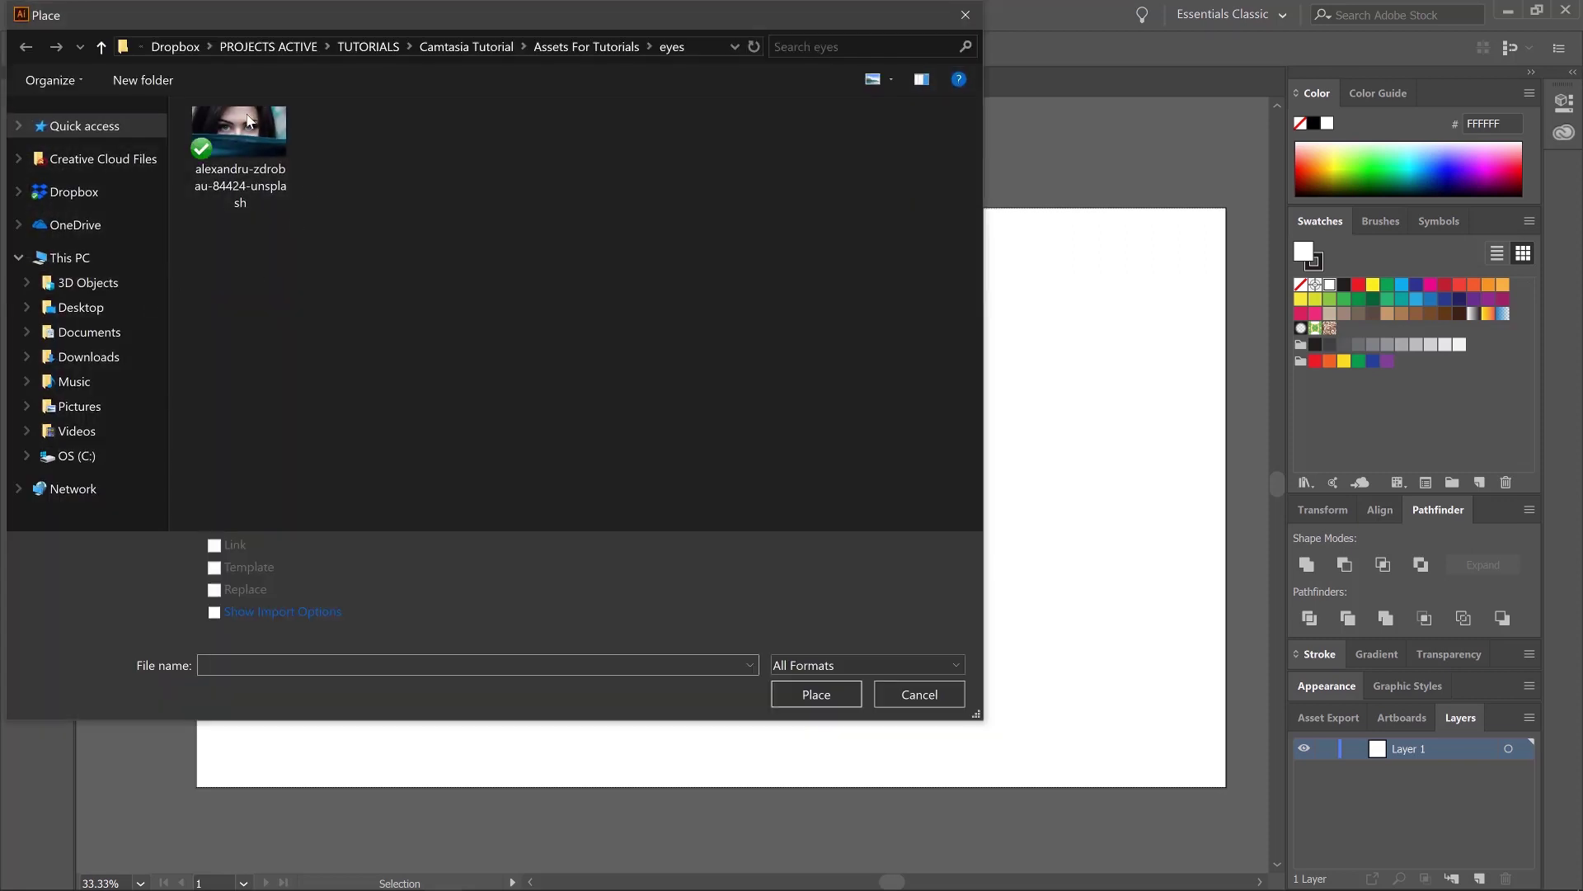
{"action": "left_click", "coordinate": [247, 121]}
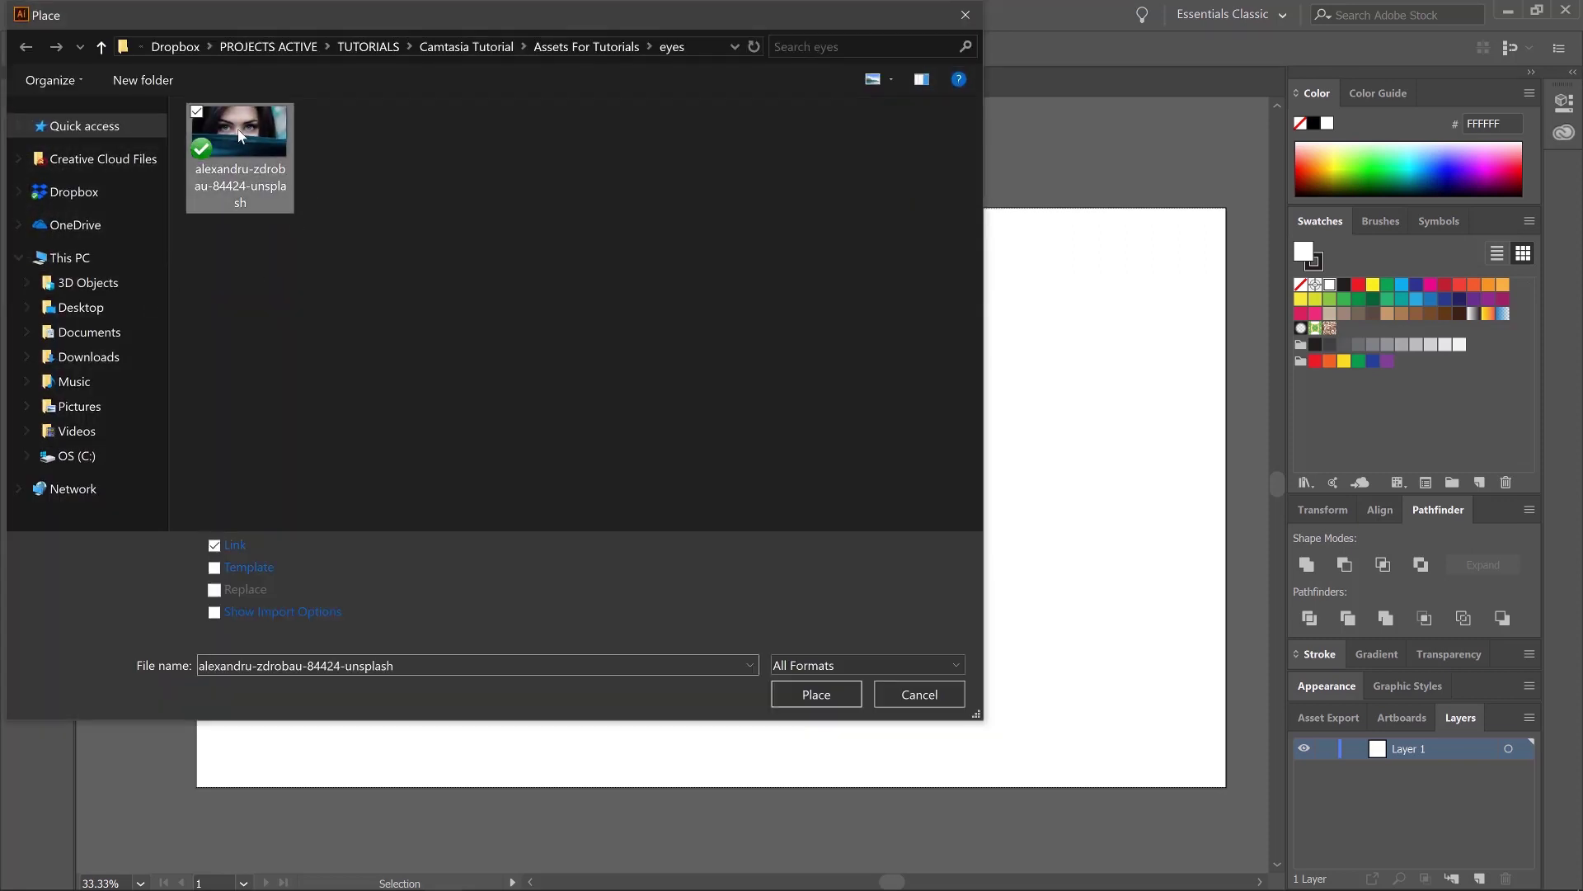
{"action": "left_click", "coordinate": [214, 568]}
{"action": "left_click", "coordinate": [831, 693]}
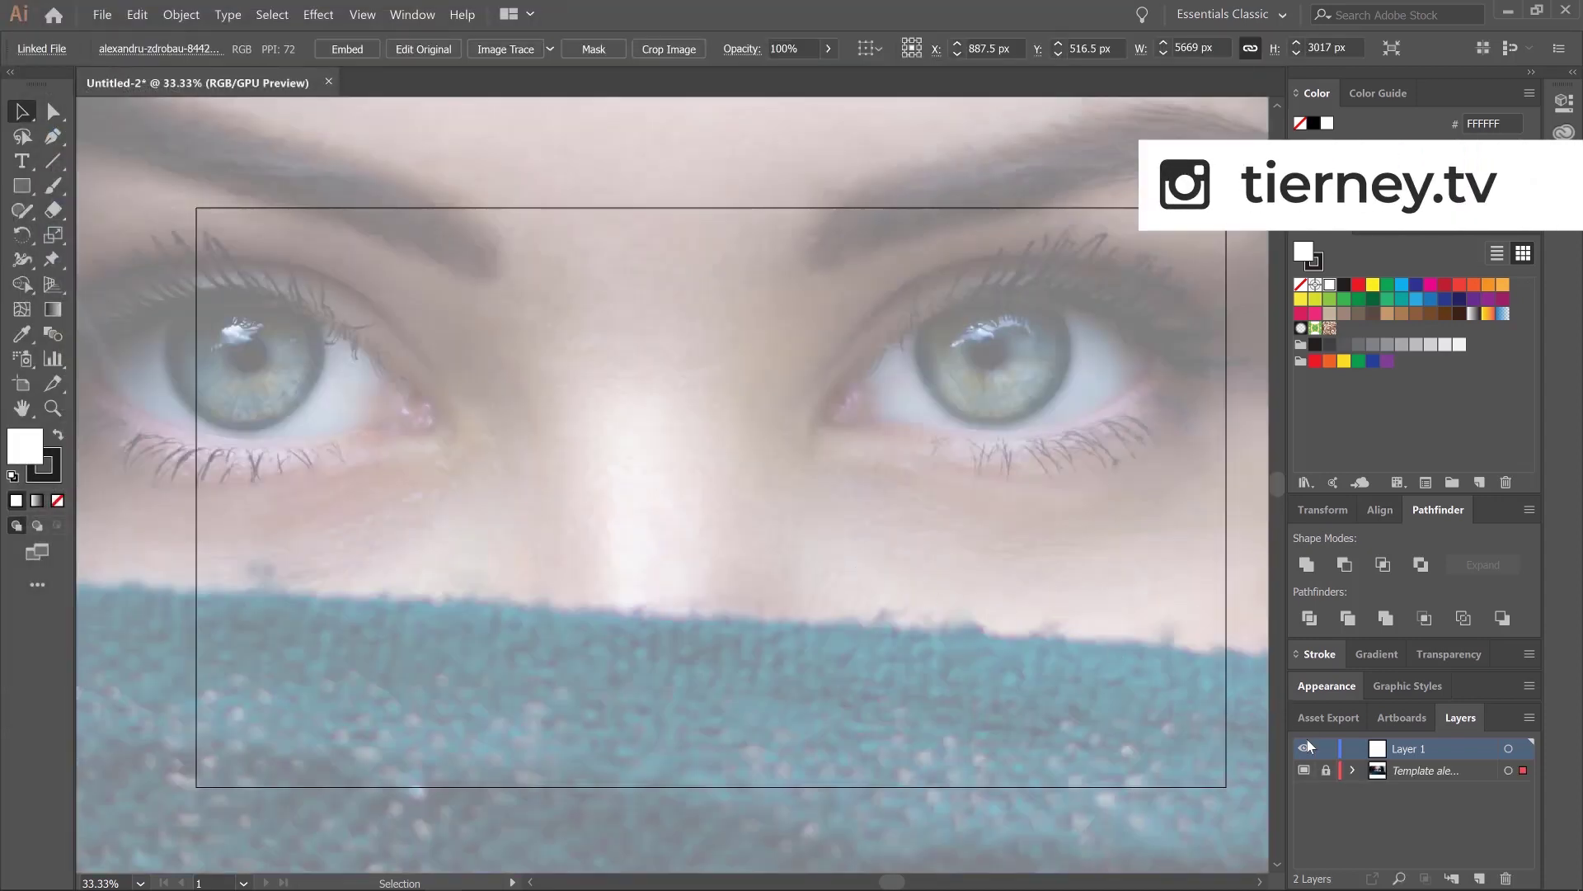
Unlock the template, move the photo so one eye and brow fill the artboard, and relock it.
{"action": "left_click", "coordinate": [1326, 770]}
{"action": "left_click_drag", "start_coordinate": [1027, 329], "coordinate": [788, 442]}
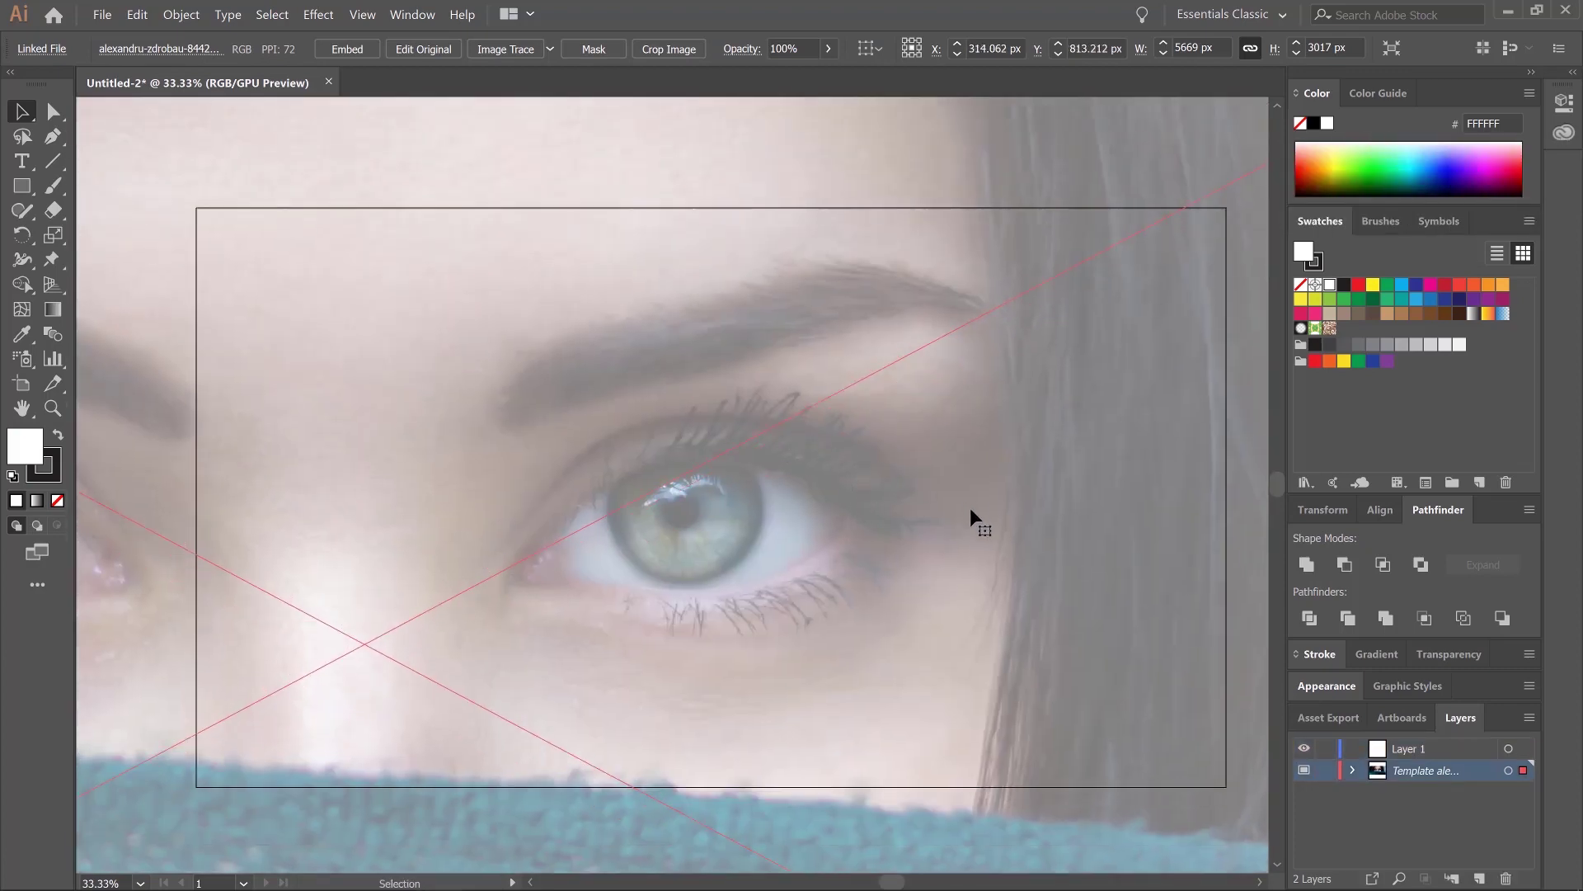
{"action": "left_click", "coordinate": [1325, 770]}
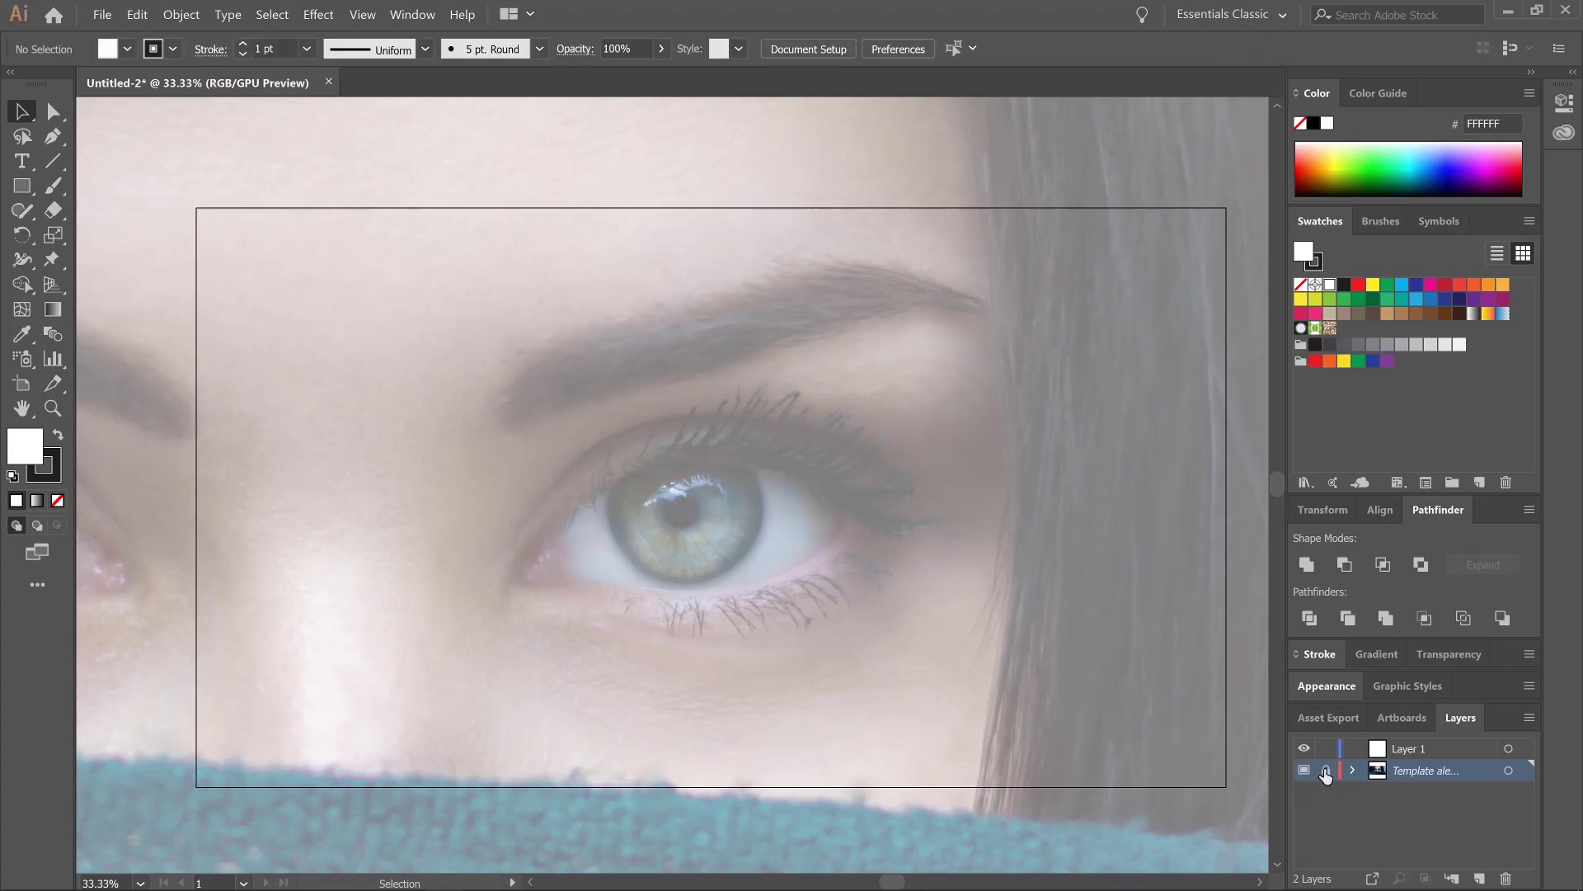
Try the template layer's Dim Images at 100%, then at 10%.
{"action": "double_click", "coordinate": [1477, 772]}
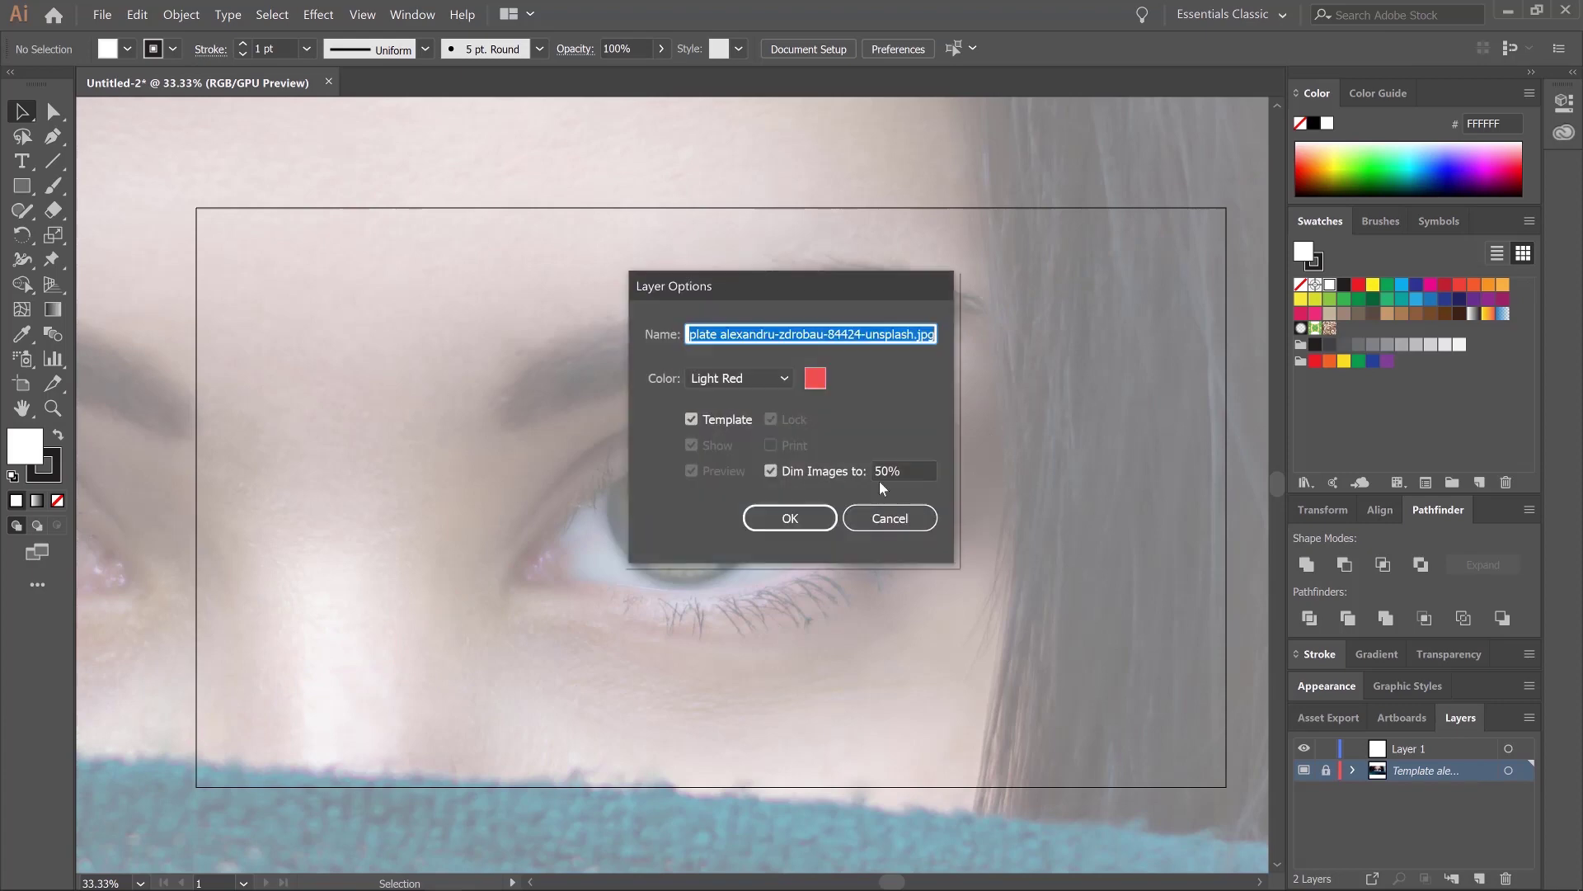
{"action": "left_click", "coordinate": [922, 474]}
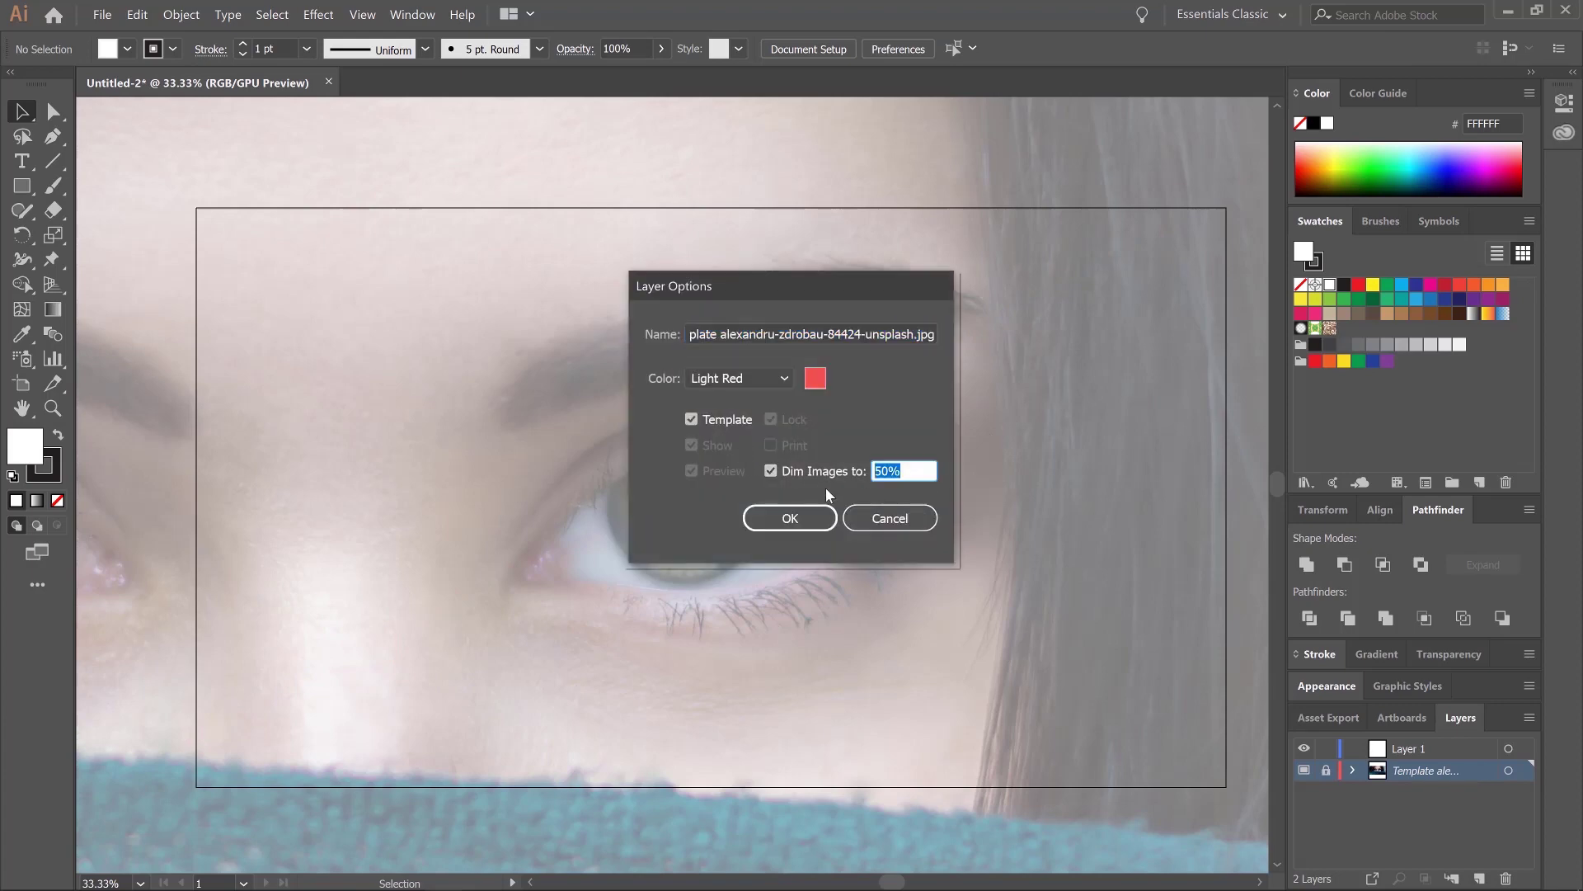
{"action": "type", "text": "100"}
{"action": "key", "text": "Return"}
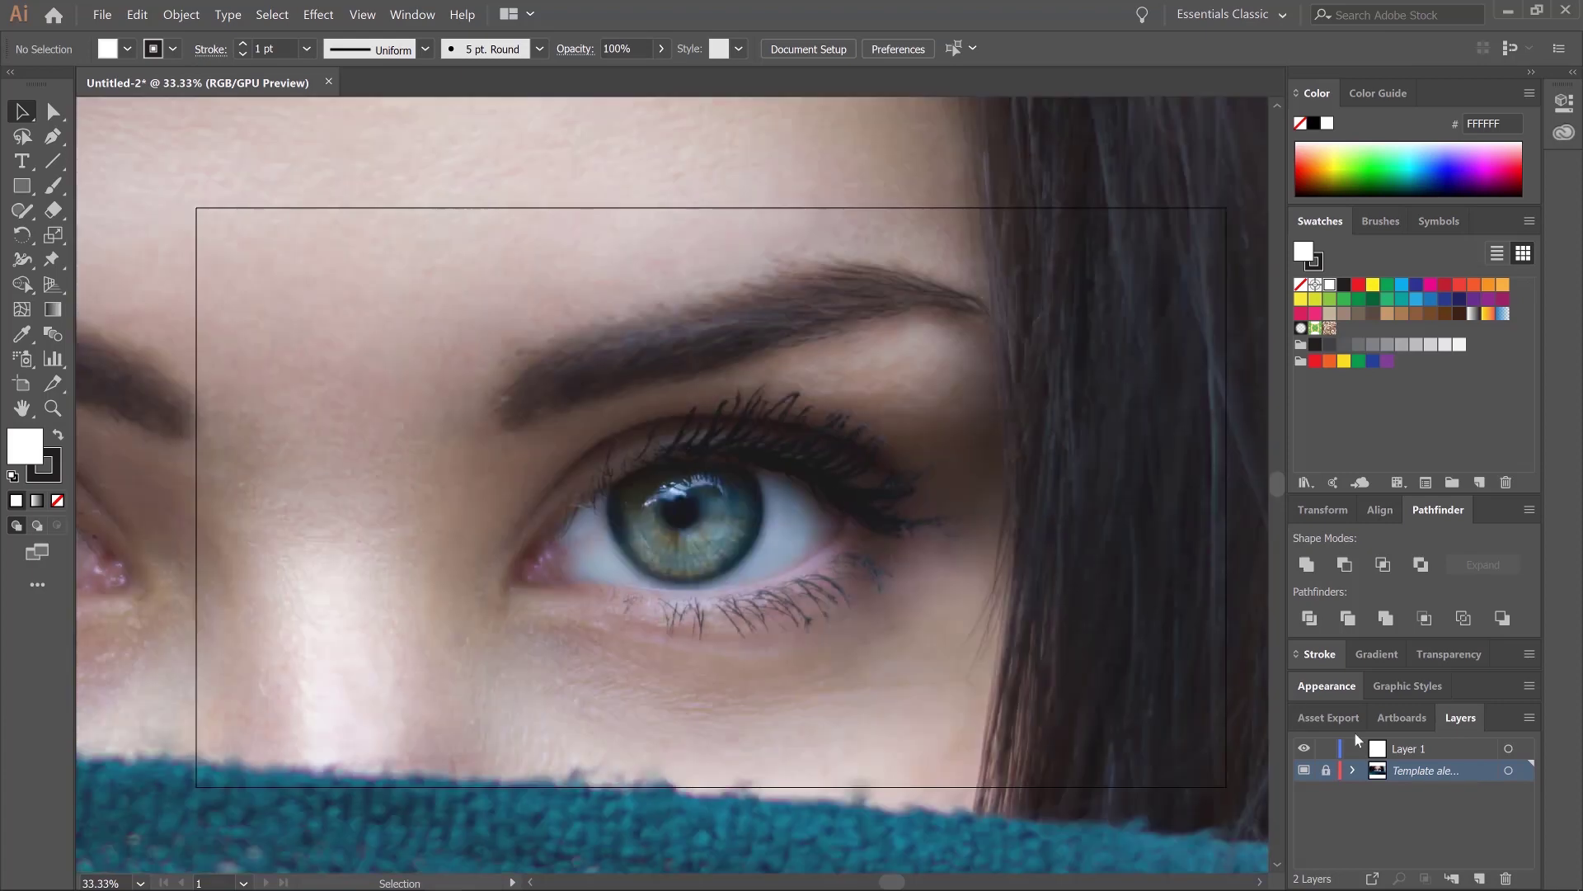
{"action": "double_click", "coordinate": [1476, 771]}
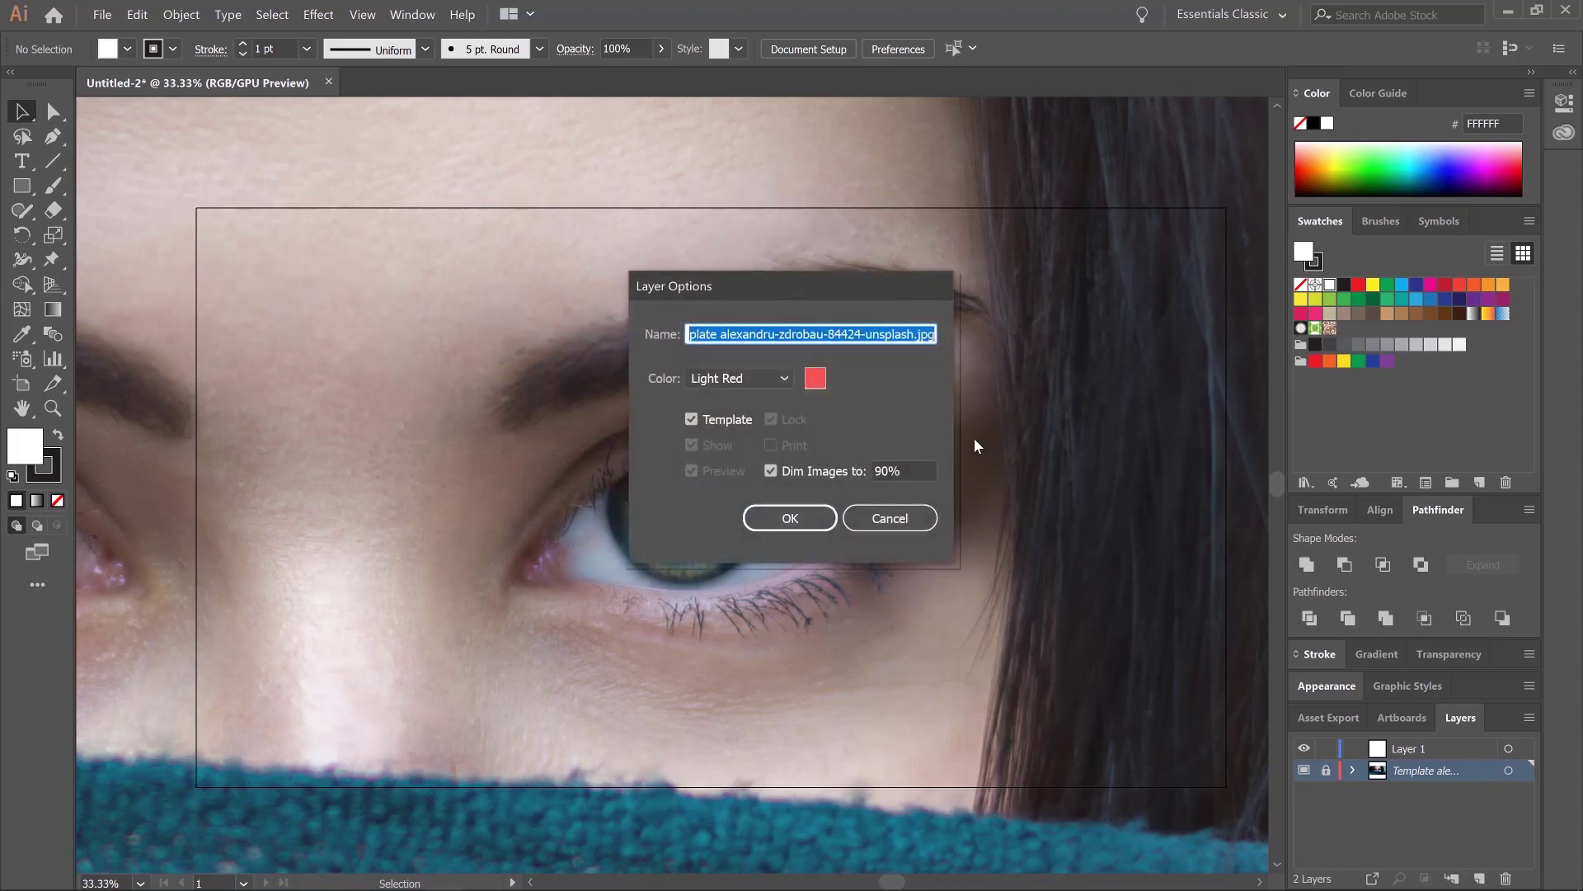
{"action": "left_click", "coordinate": [922, 471]}
{"action": "type", "text": "10"}
{"action": "key", "text": "Return"}
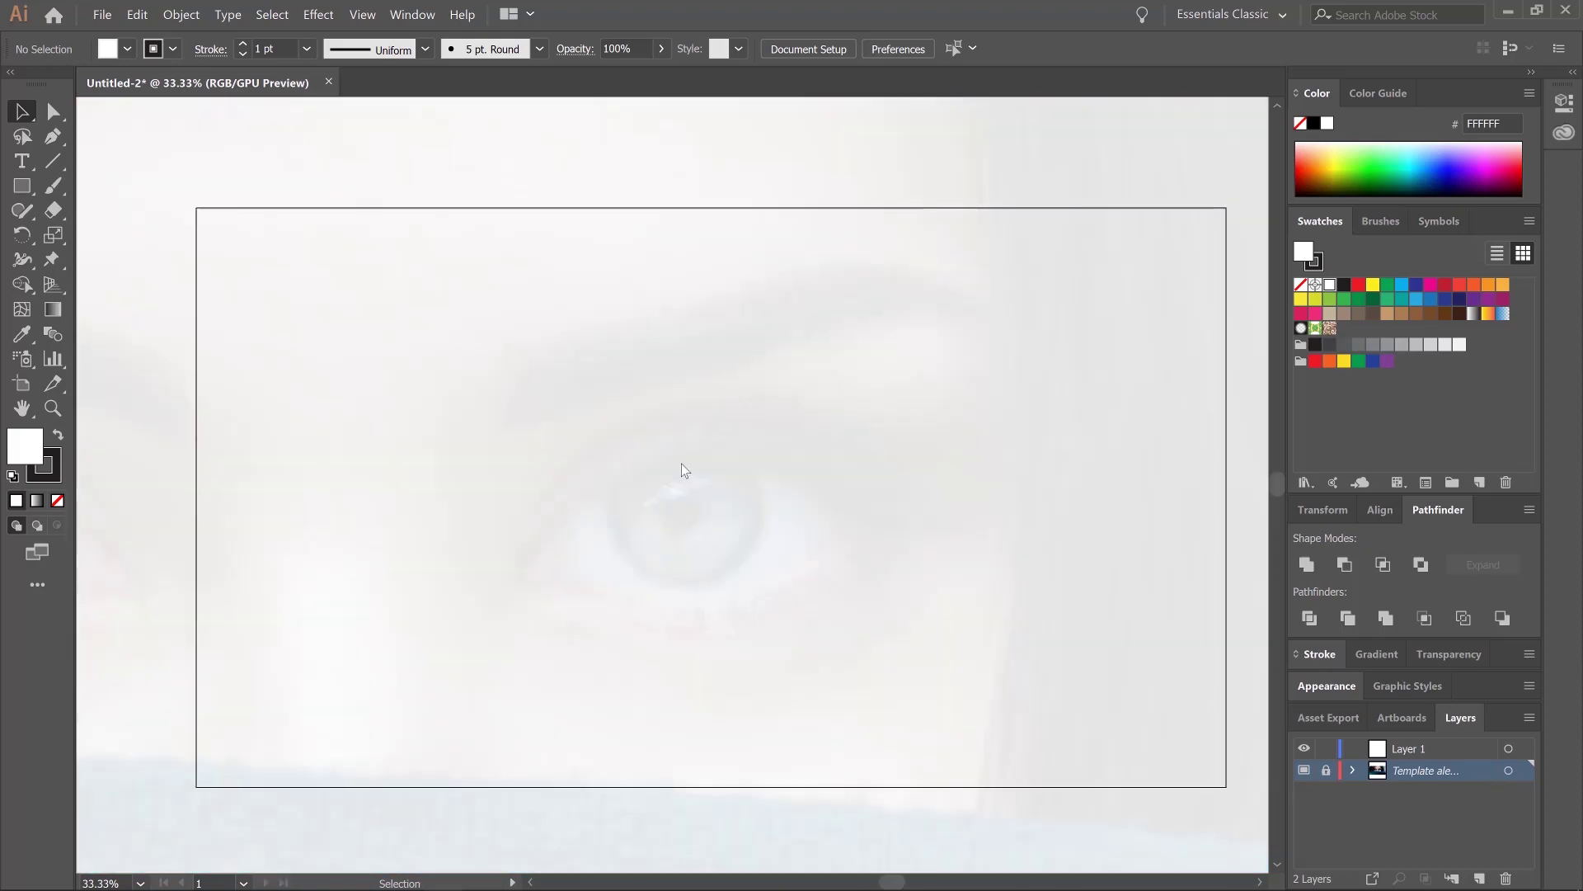
Set the template's Dim Images to 50% and make Layer 1 the drawing layer.
{"action": "double_click", "coordinate": [1476, 777]}
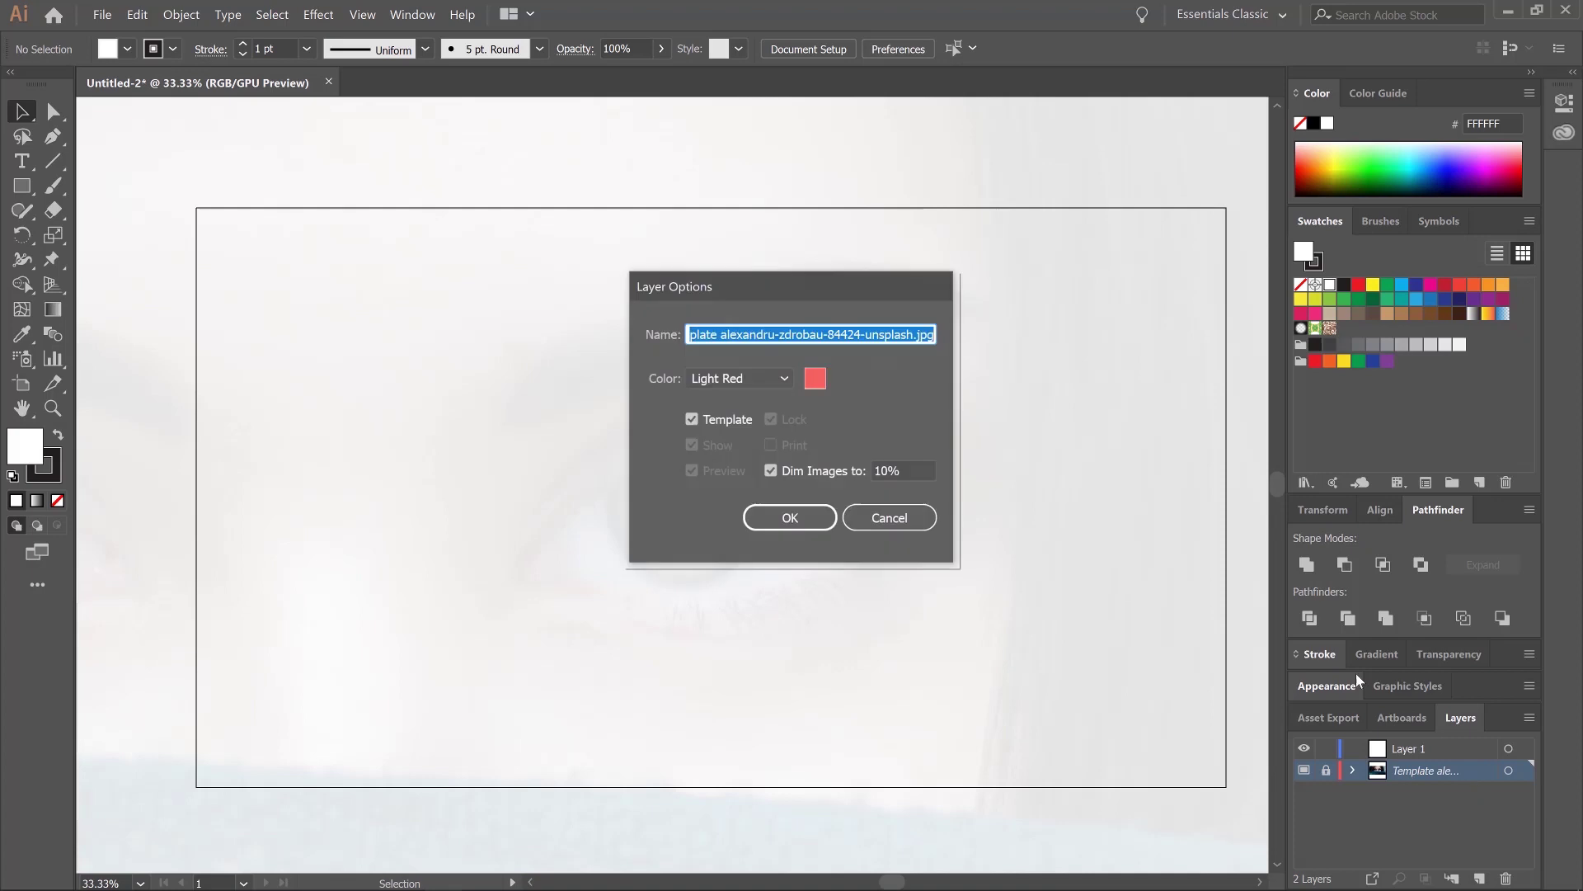
{"action": "left_click", "coordinate": [901, 472]}
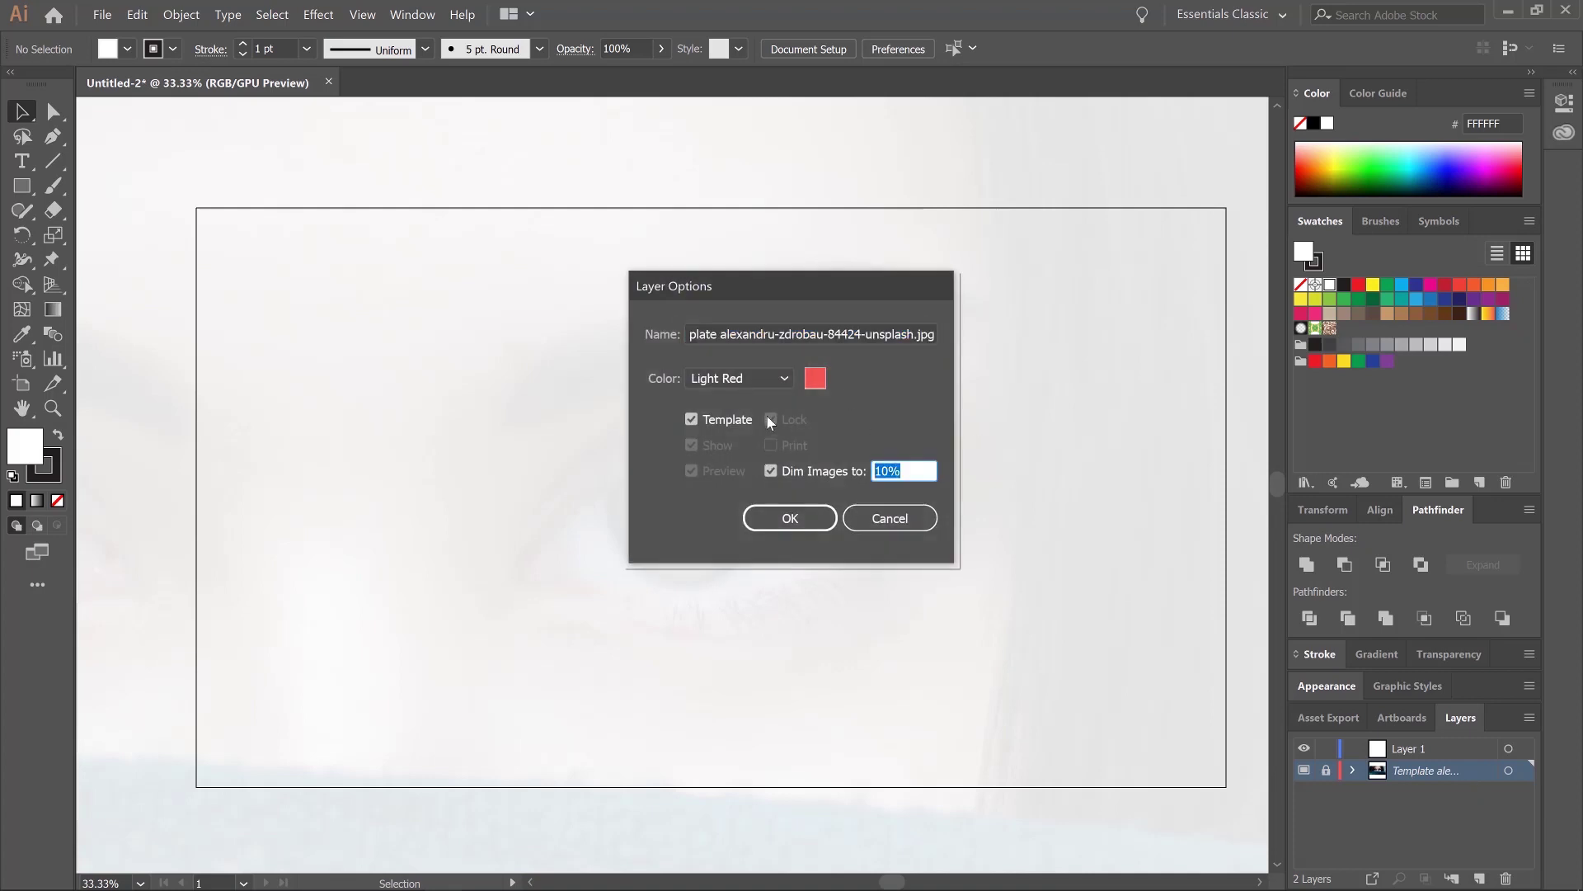
{"action": "key", "text": "BackSpace"}
{"action": "type", "text": "50"}
{"action": "key", "text": "Return"}
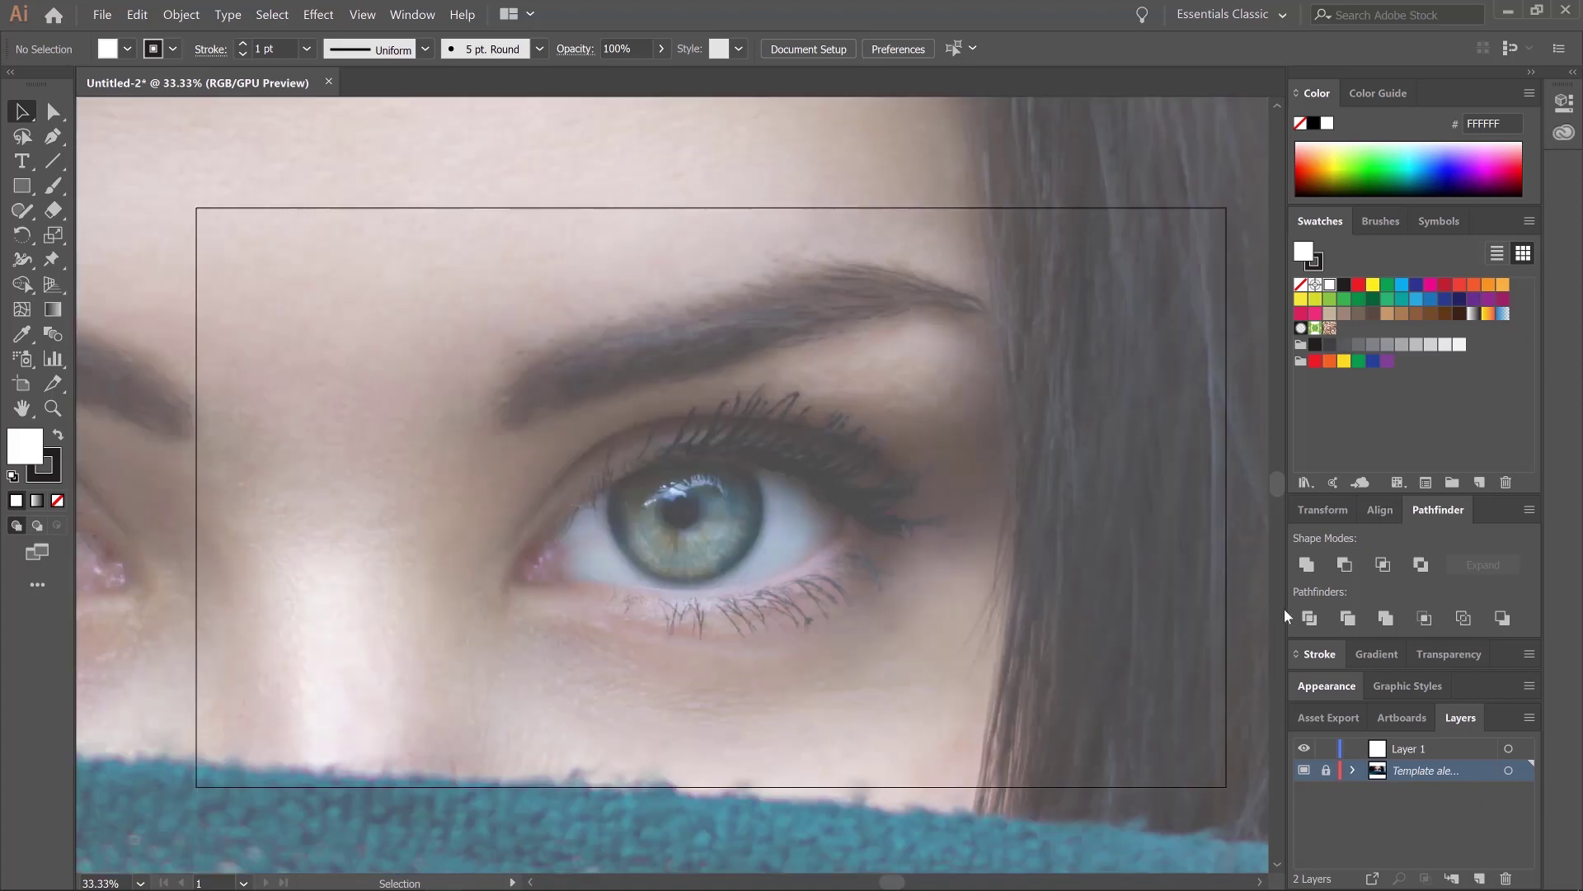
{"action": "left_click", "coordinate": [1445, 748]}
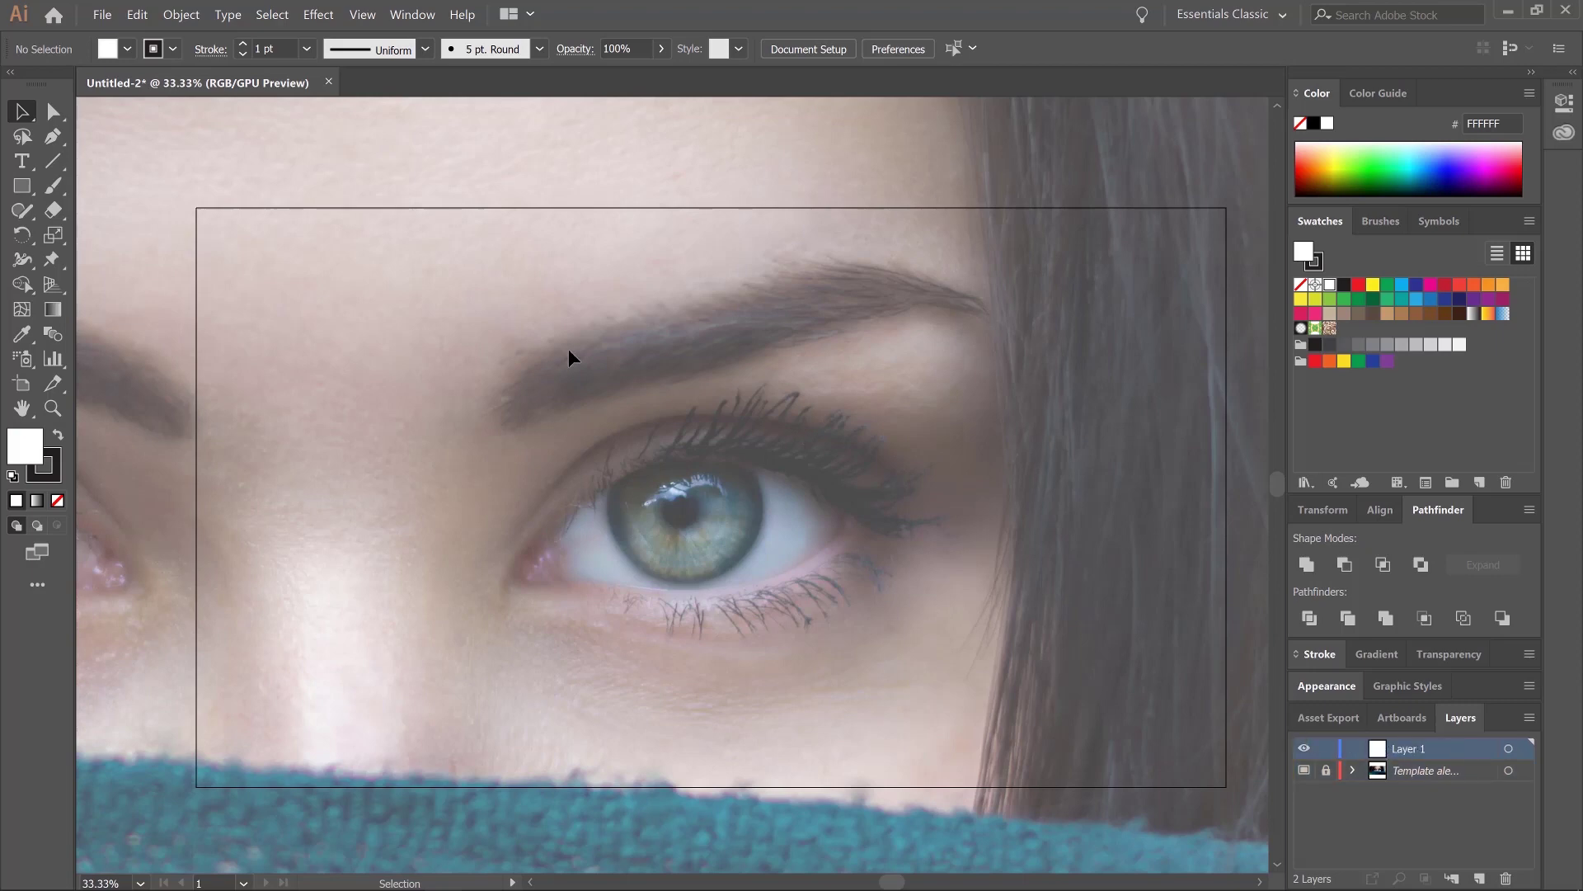
Draw a thin closed Pen sliver, about 426 × 10 px with one curved edge, above the eyebrow.
{"action": "key", "text": "ctrl+equal"}
{"action": "left_click_drag", "start_coordinate": [562, 346], "coordinate": [602, 662]}
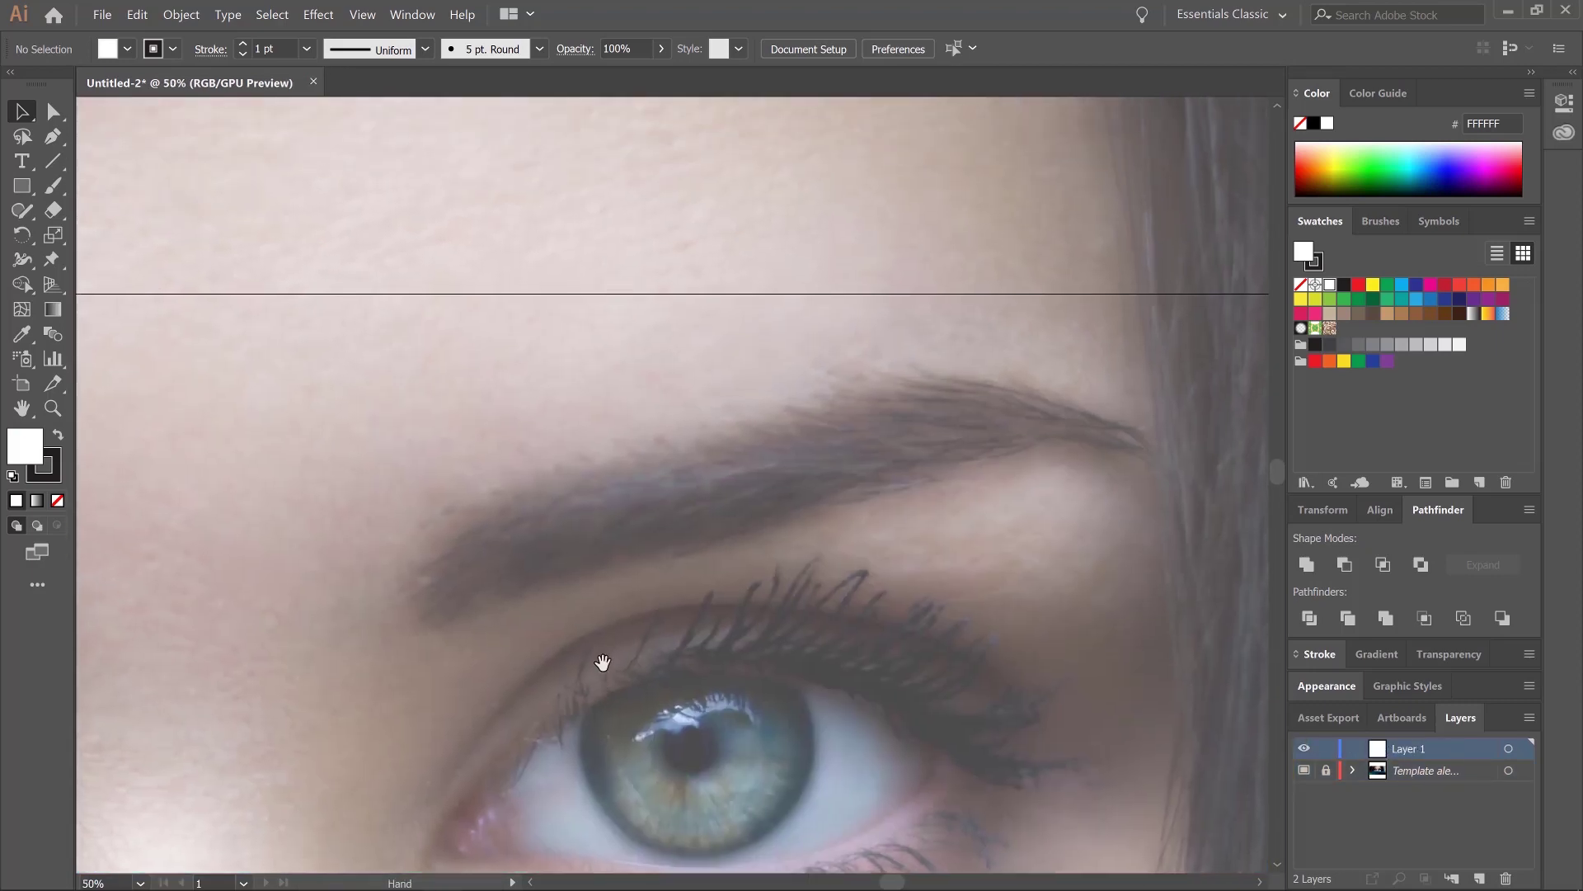
{"action": "left_click", "coordinate": [60, 138]}
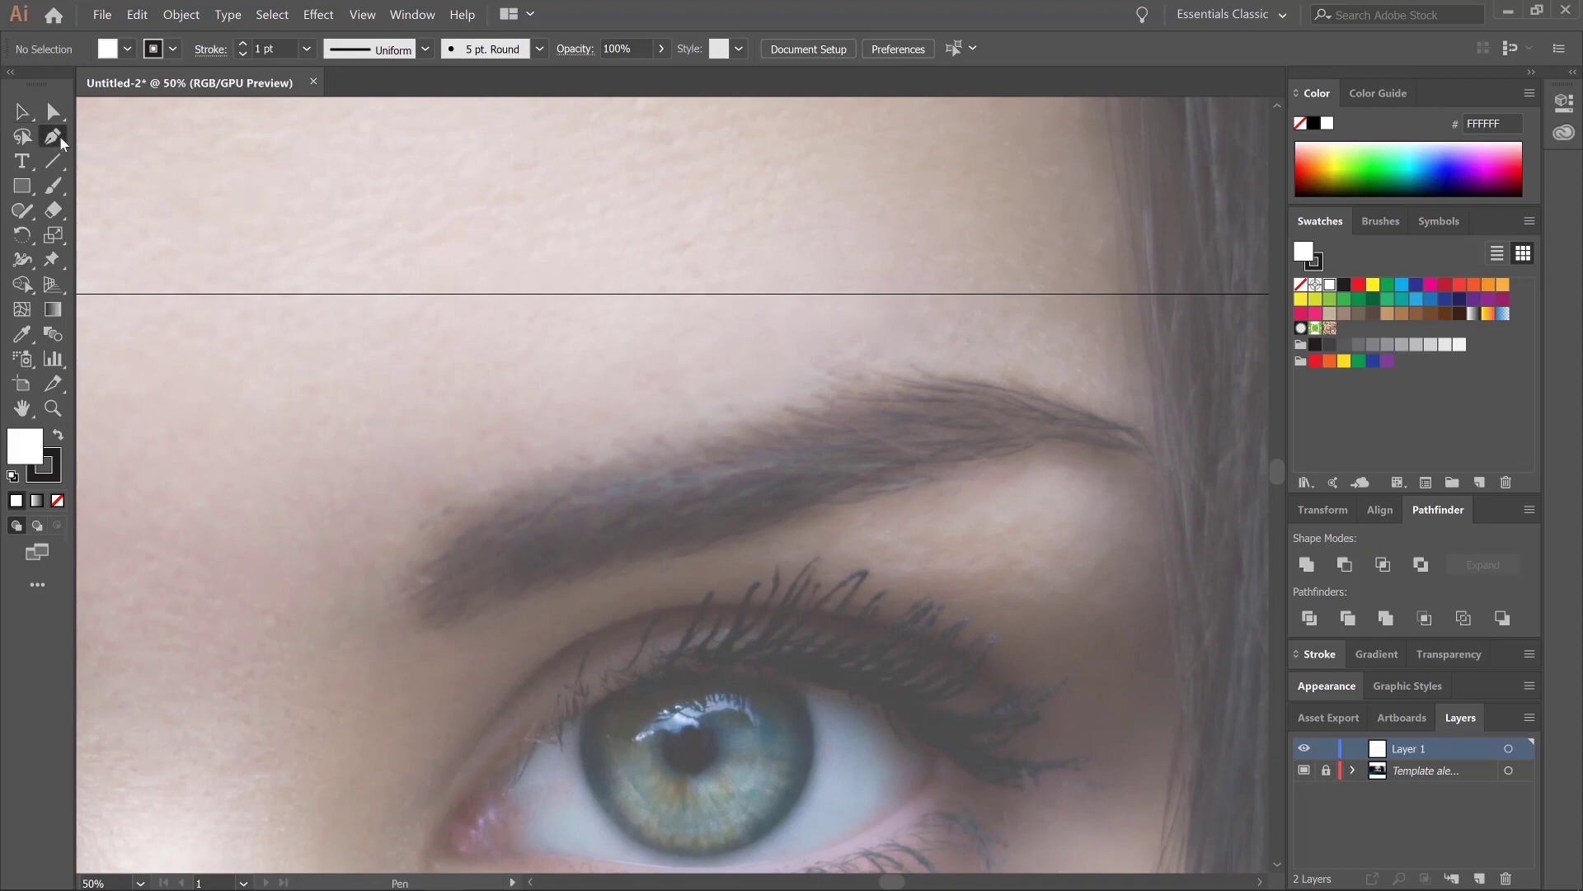
{"action": "left_click", "coordinate": [347, 242]}
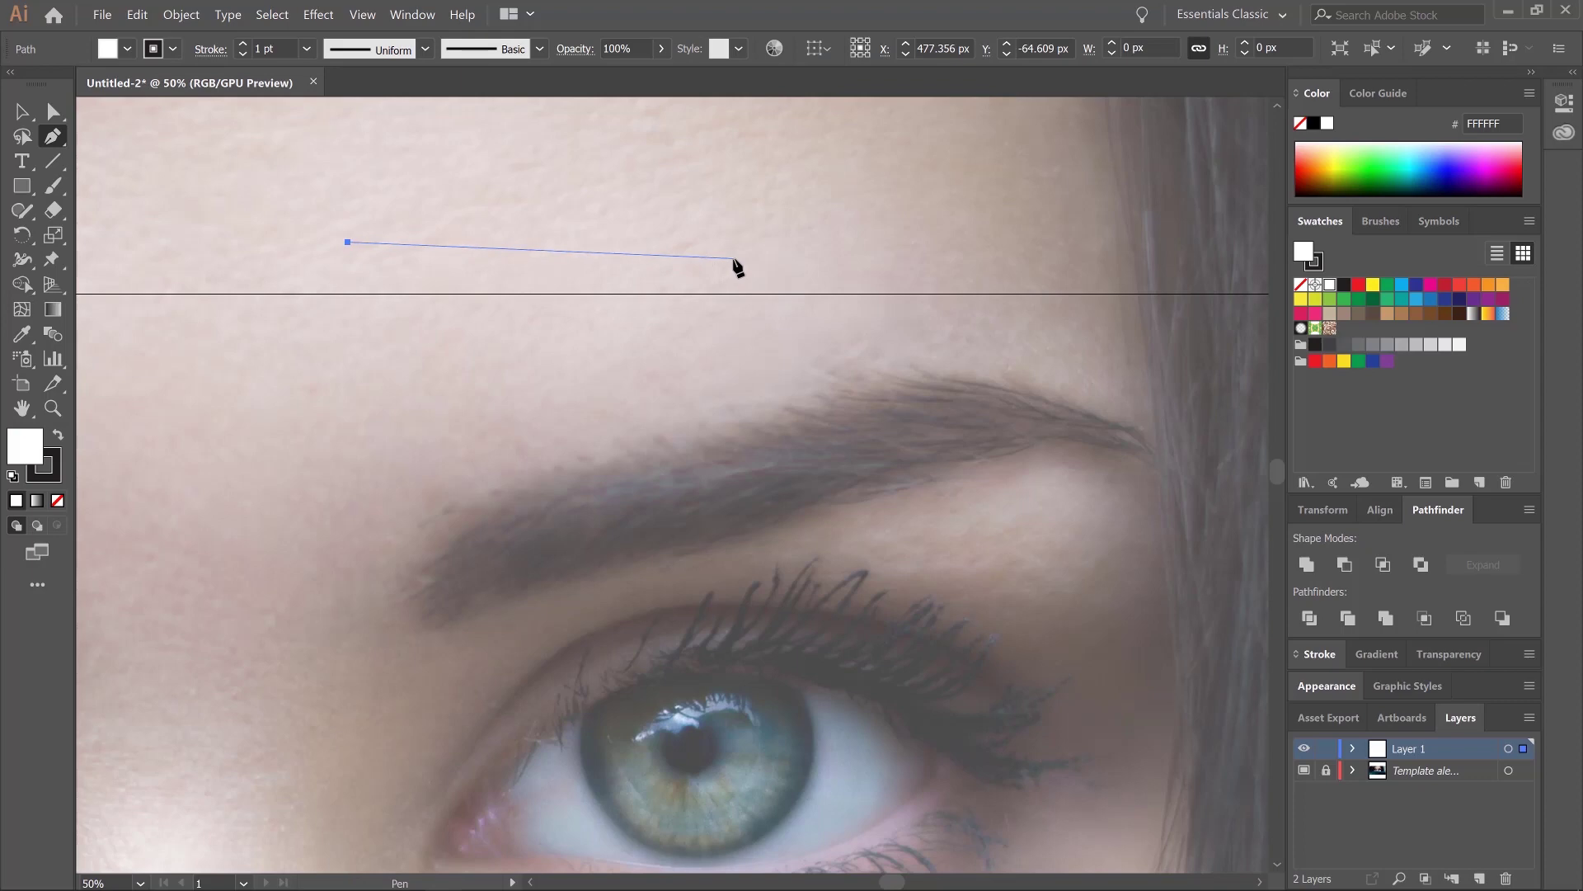
{"action": "left_click", "coordinate": [691, 242]}
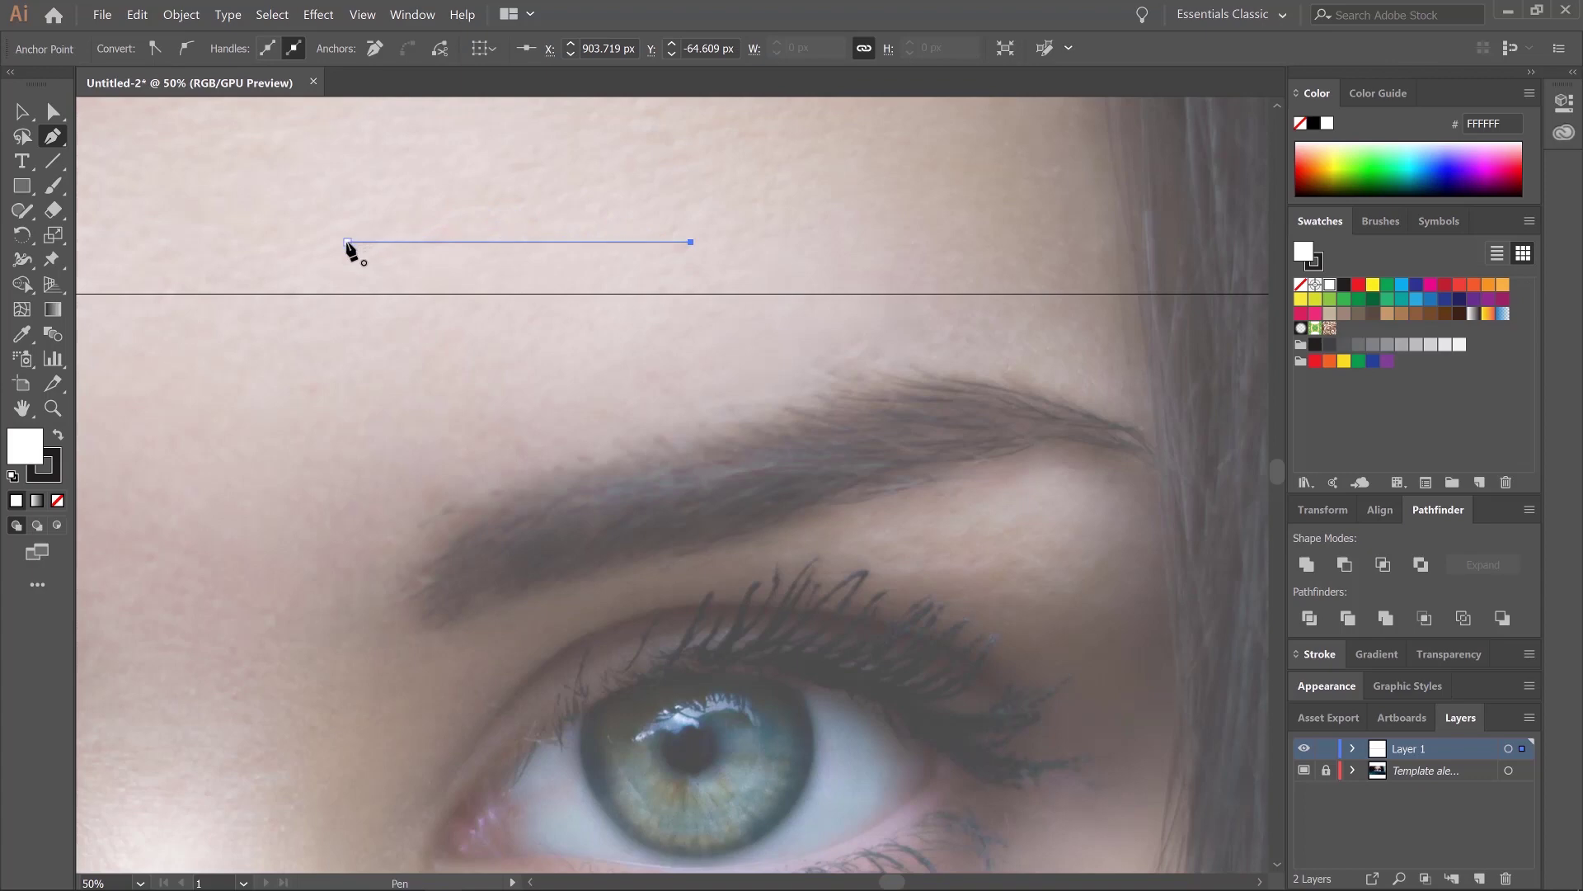
{"action": "left_click_drag", "start_coordinate": [341, 244], "coordinate": [237, 260]}
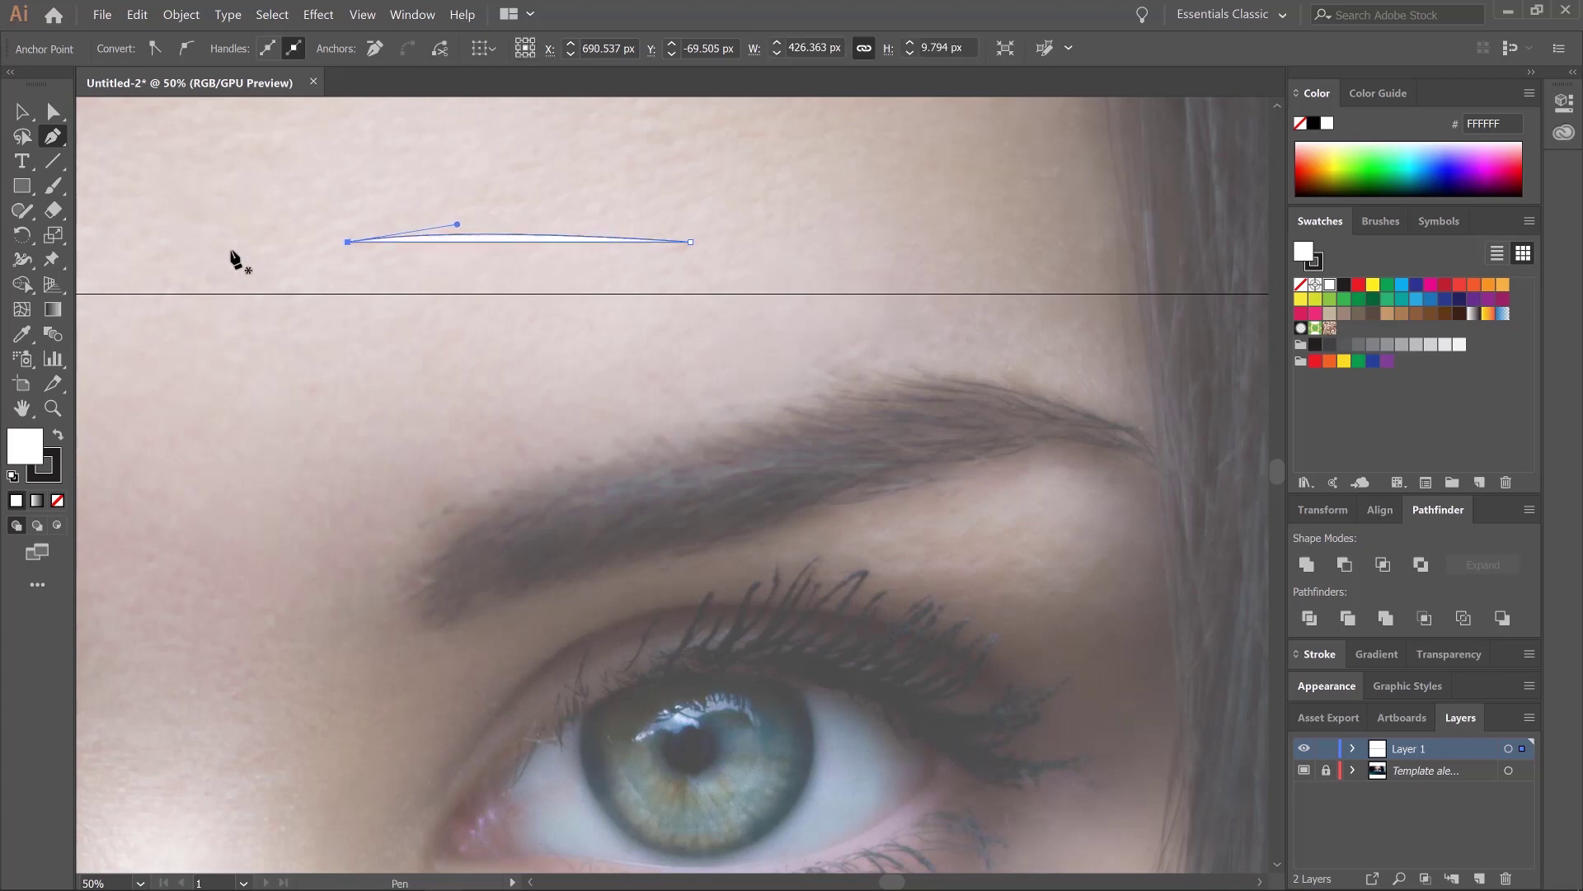
{"action": "left_click", "coordinate": [22, 112]}
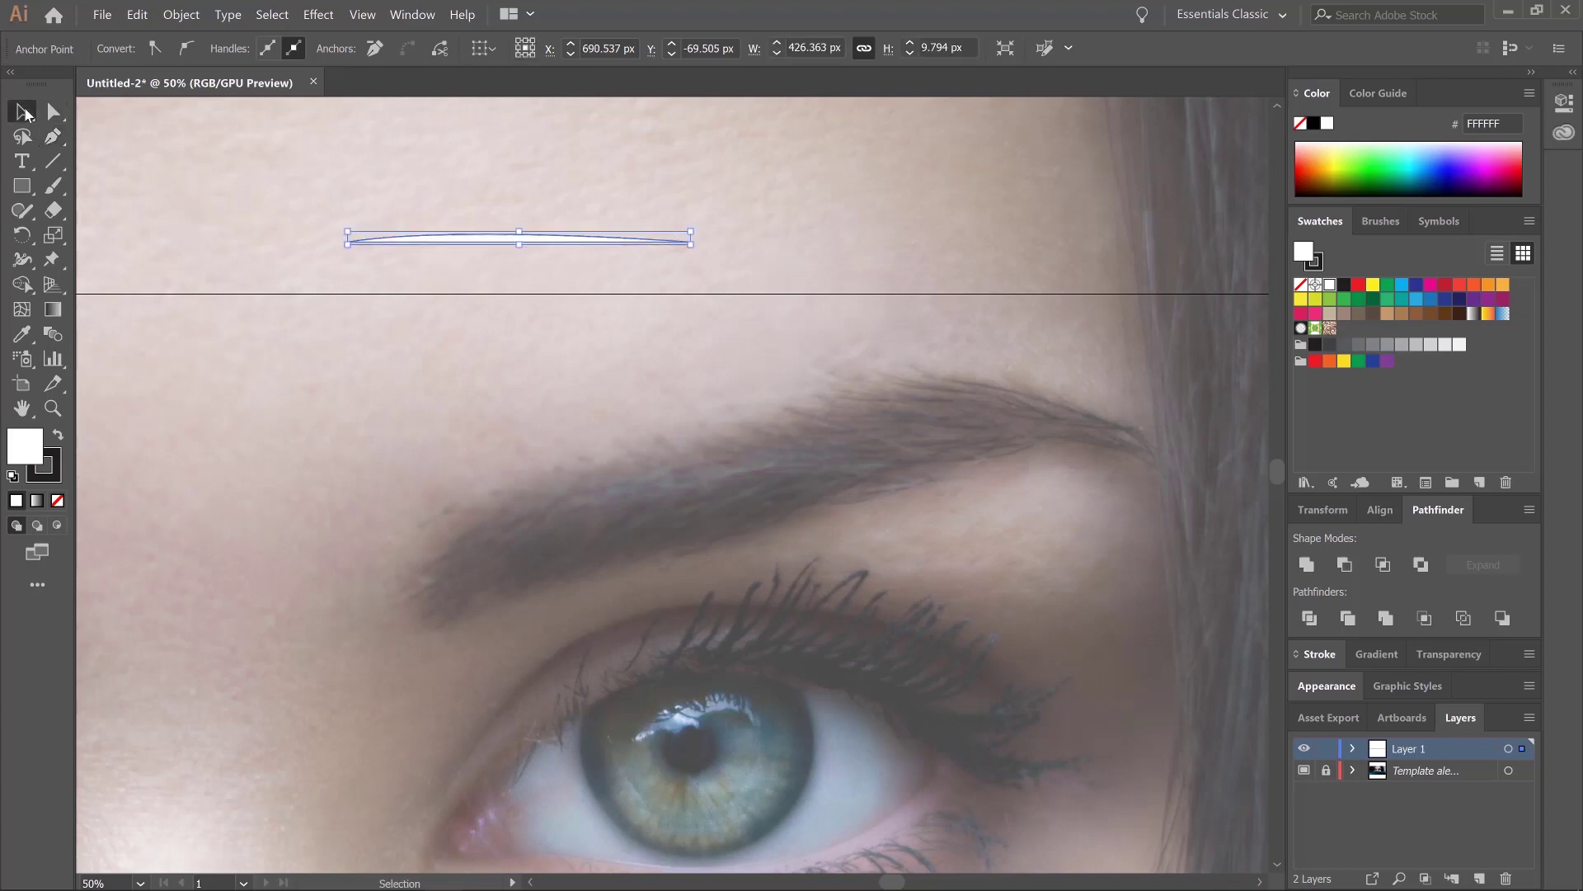
Give the sliver shape a black 000000 fill and no stroke.
{"action": "double_click", "coordinate": [25, 447]}
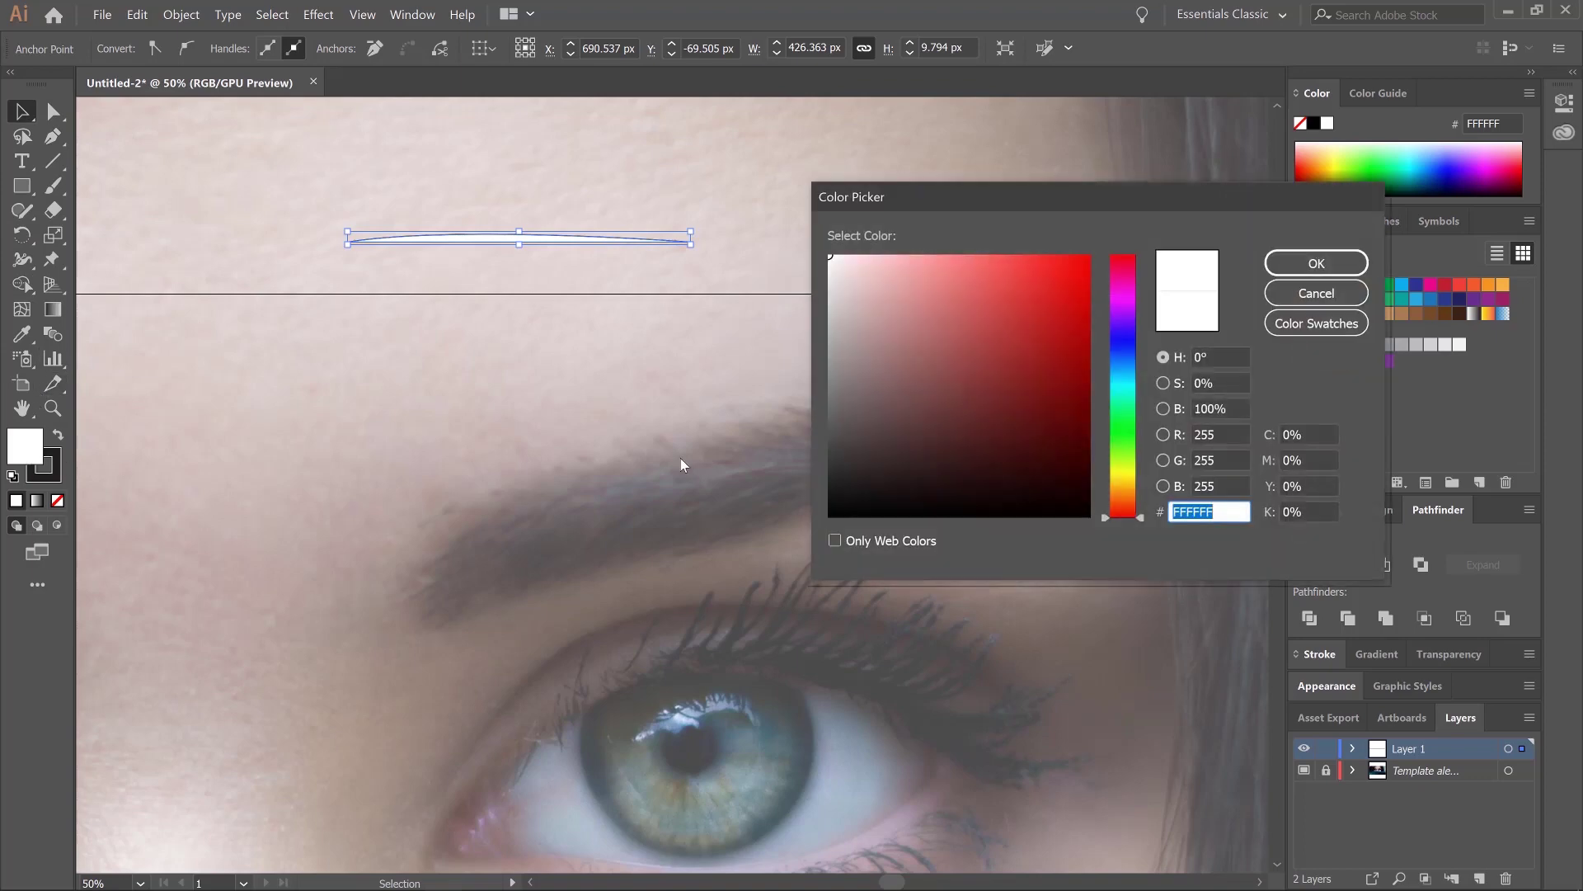
{"action": "left_click_drag", "start_coordinate": [905, 345], "coordinate": [817, 534]}
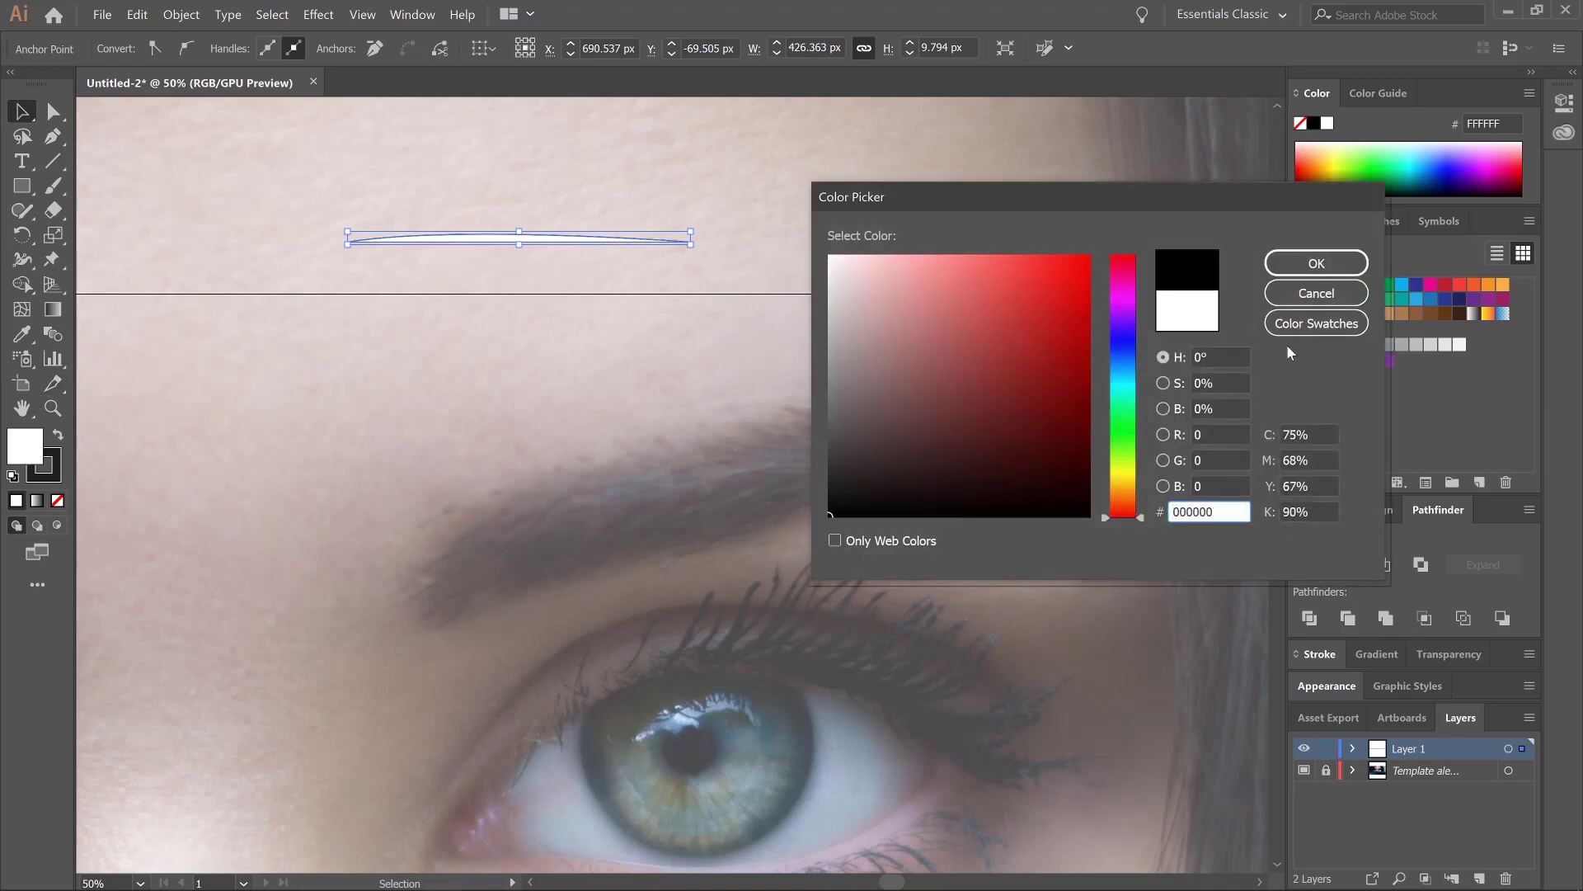
{"action": "left_click", "coordinate": [1316, 261]}
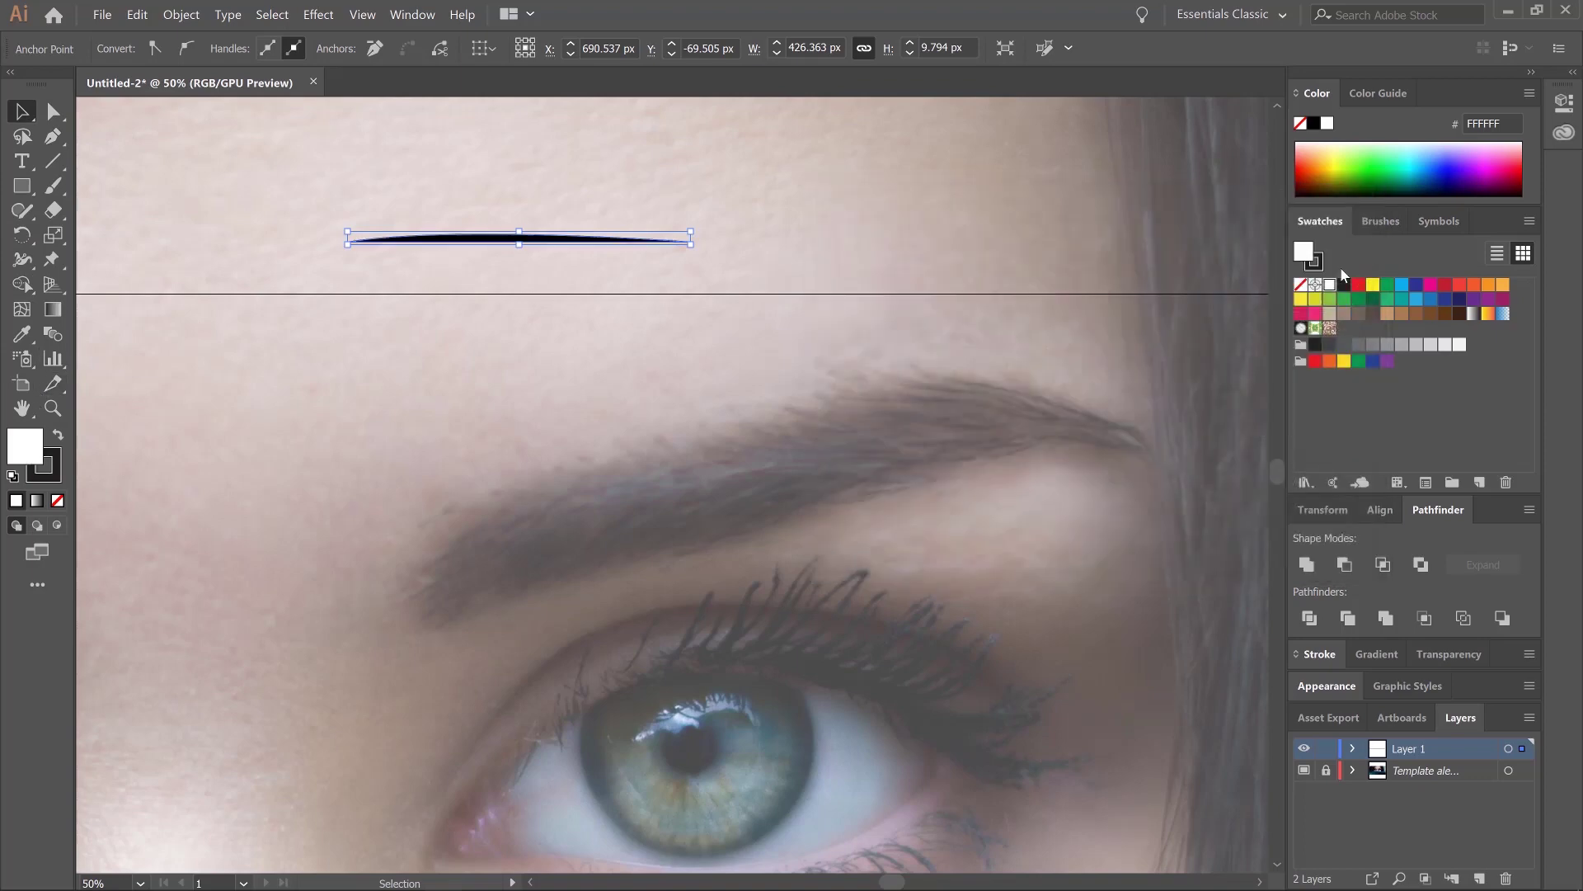
{"action": "left_click", "coordinate": [54, 478]}
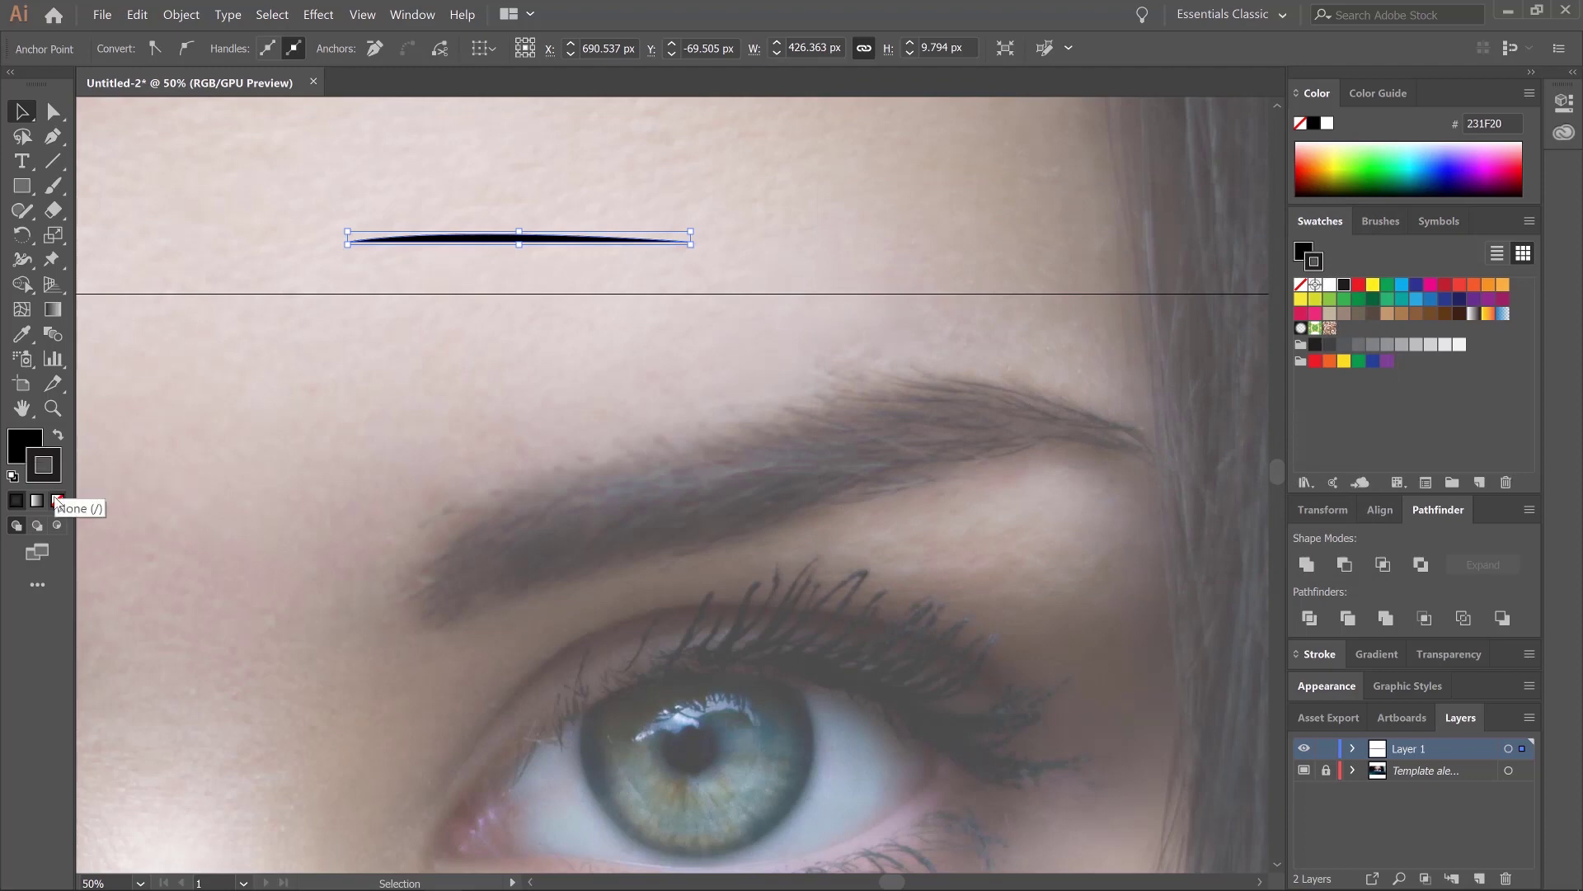
{"action": "left_click", "coordinate": [57, 500]}
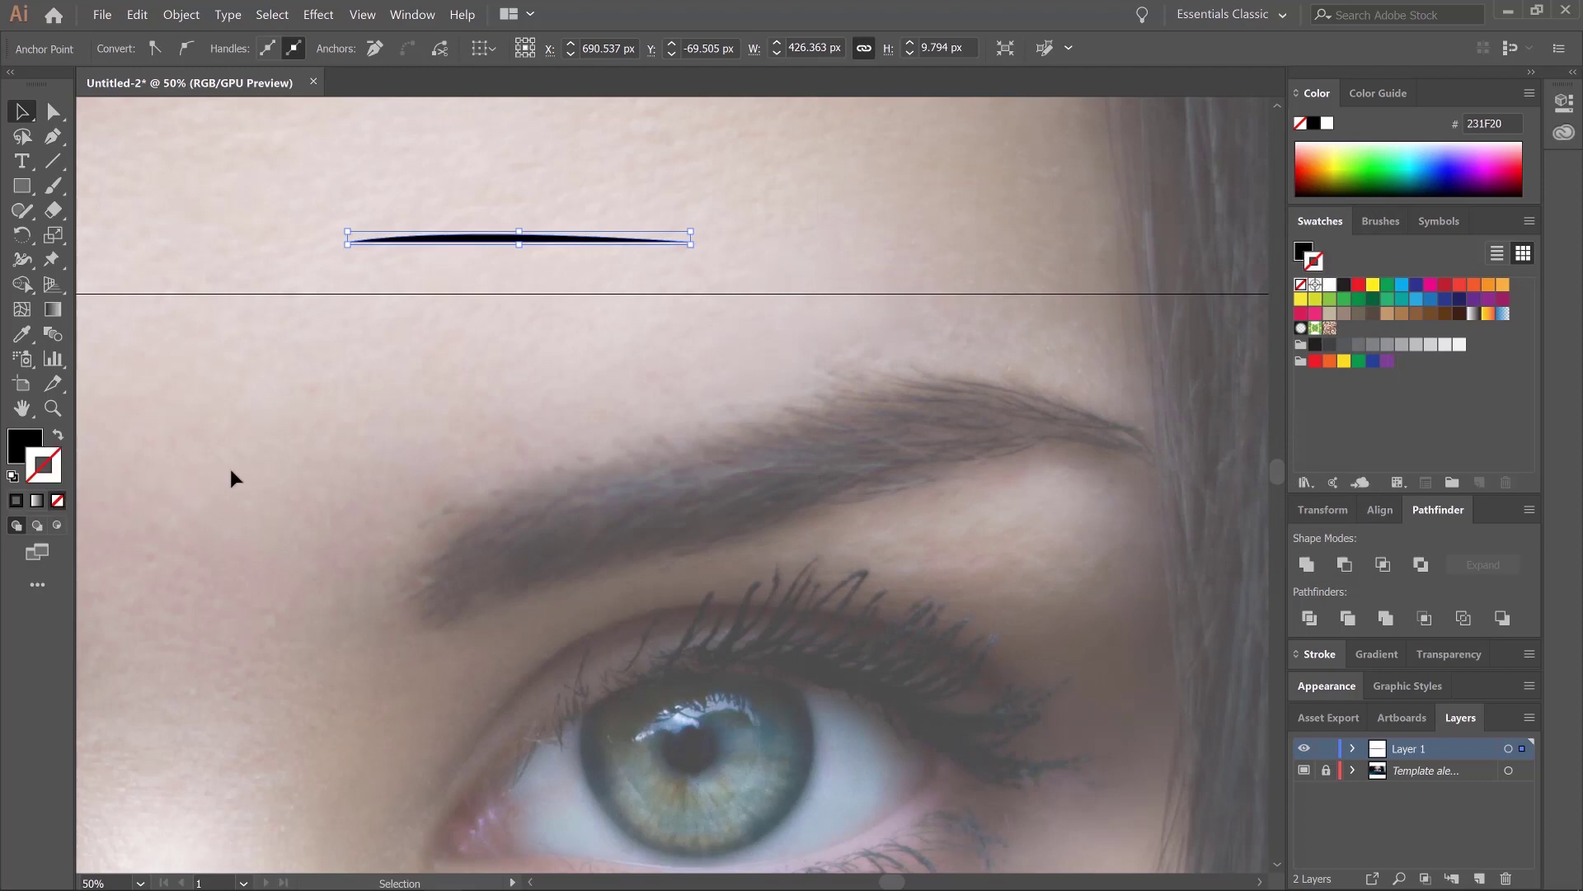
Save the black sliver as a new Art Brush, Art Brush 1, in the Brushes panel.
{"action": "left_click", "coordinate": [1373, 222]}
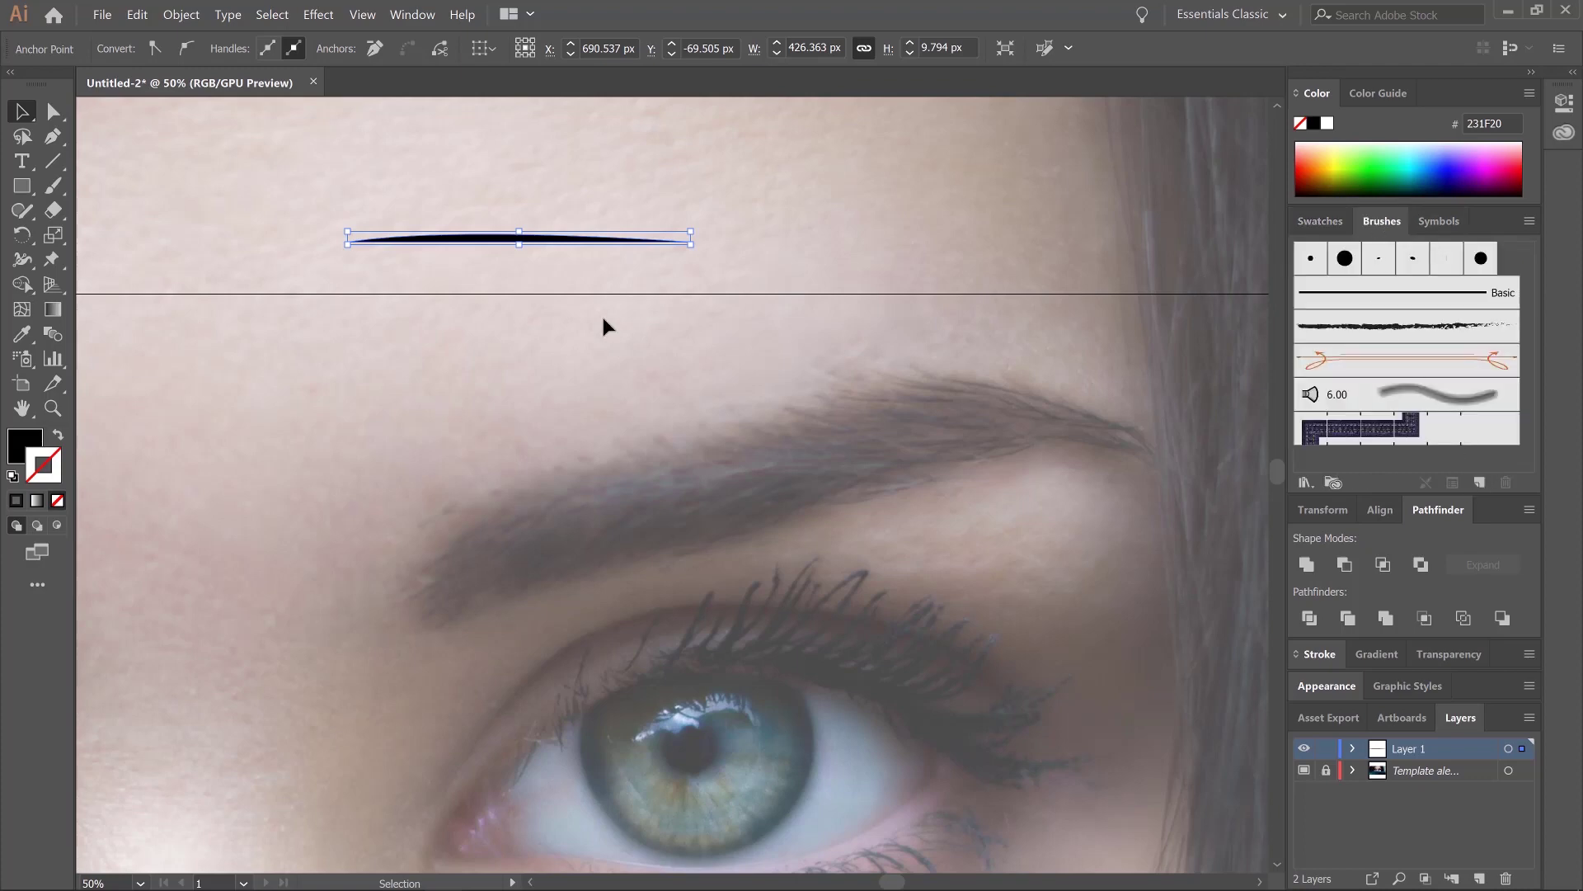
{"action": "left_click", "coordinate": [1479, 483]}
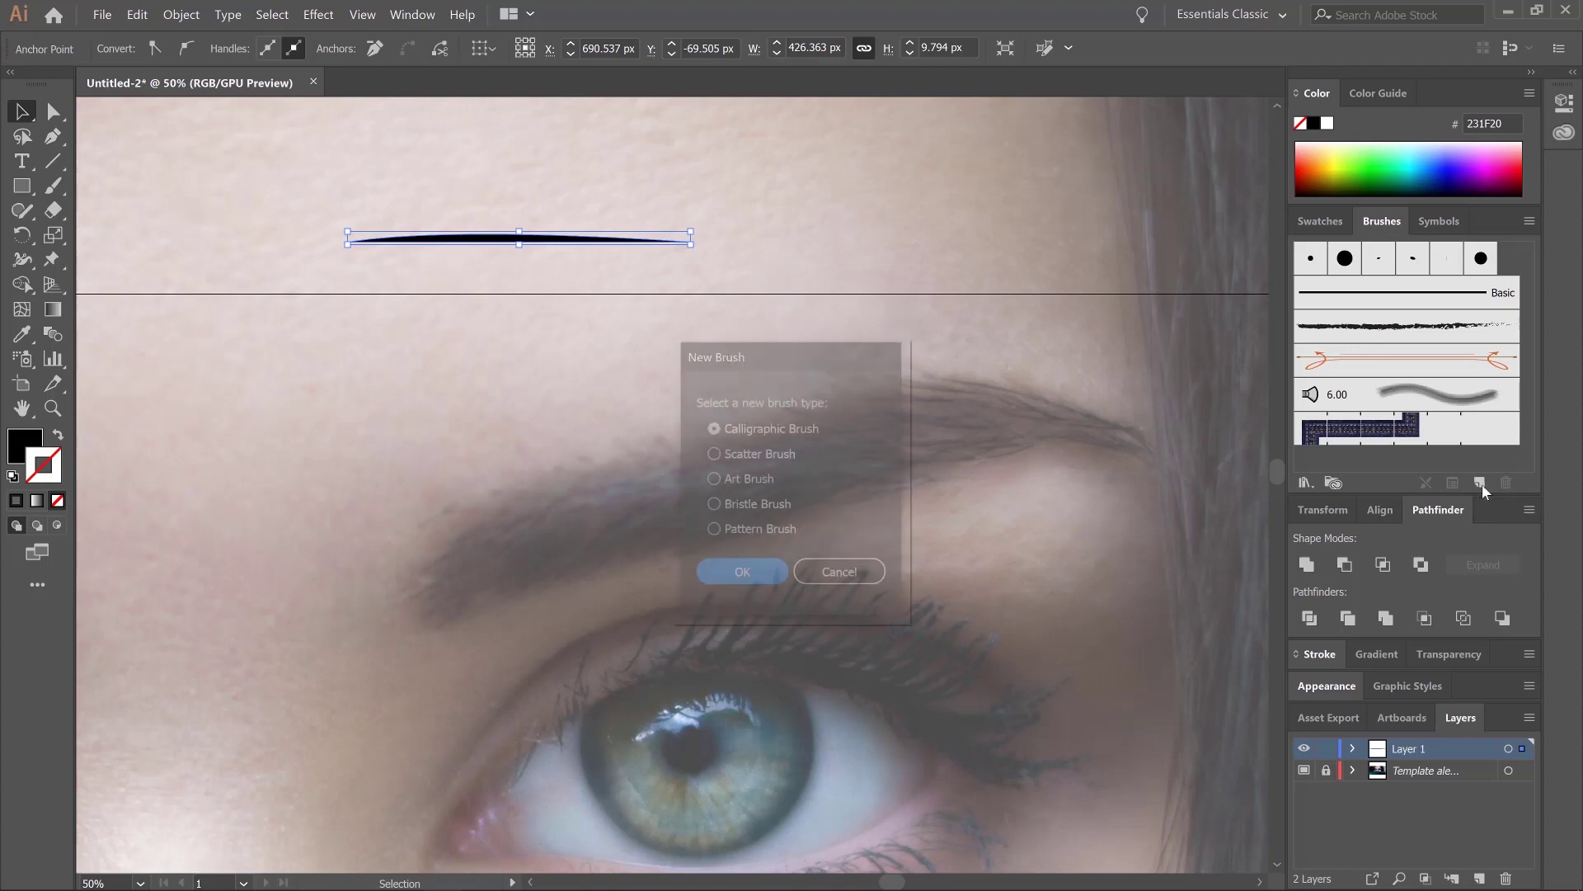
{"action": "left_click", "coordinate": [738, 482]}
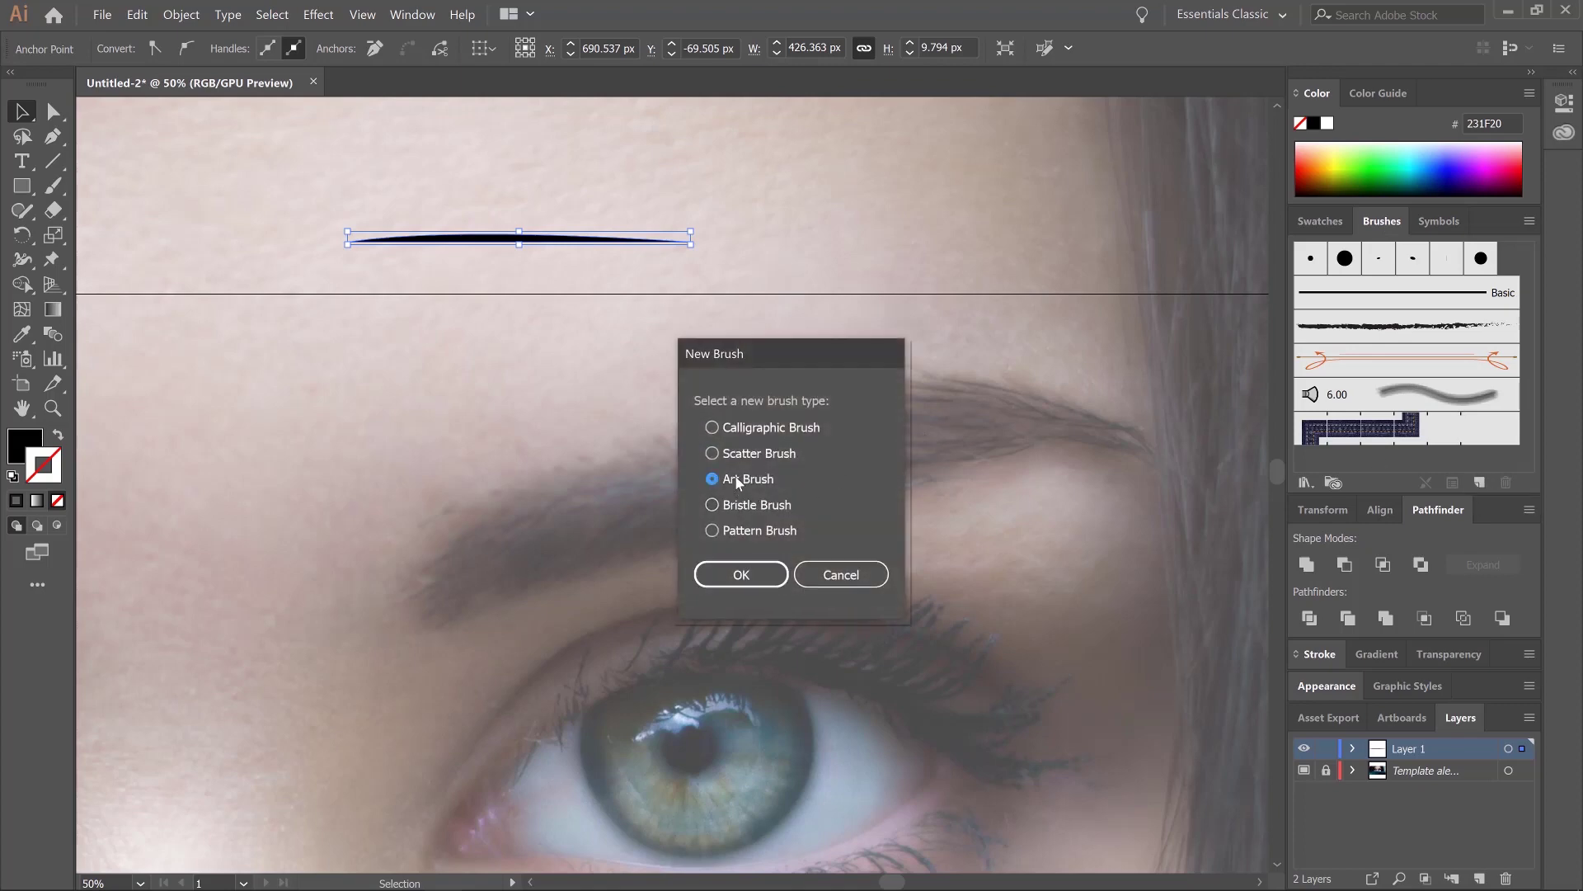
{"action": "left_click", "coordinate": [742, 575]}
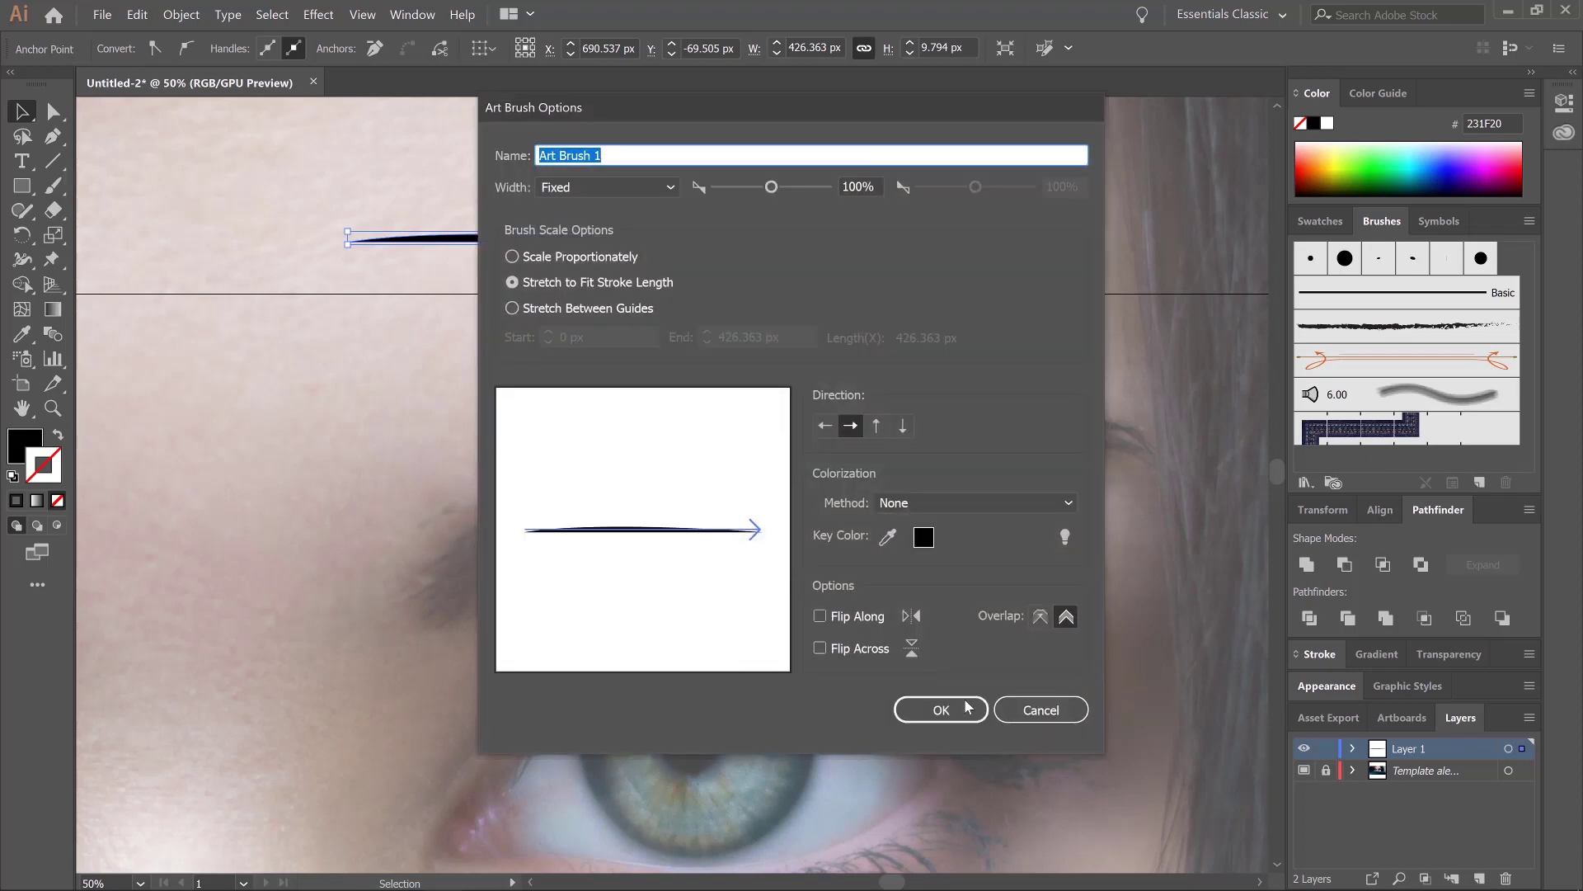
{"action": "left_click", "coordinate": [941, 710]}
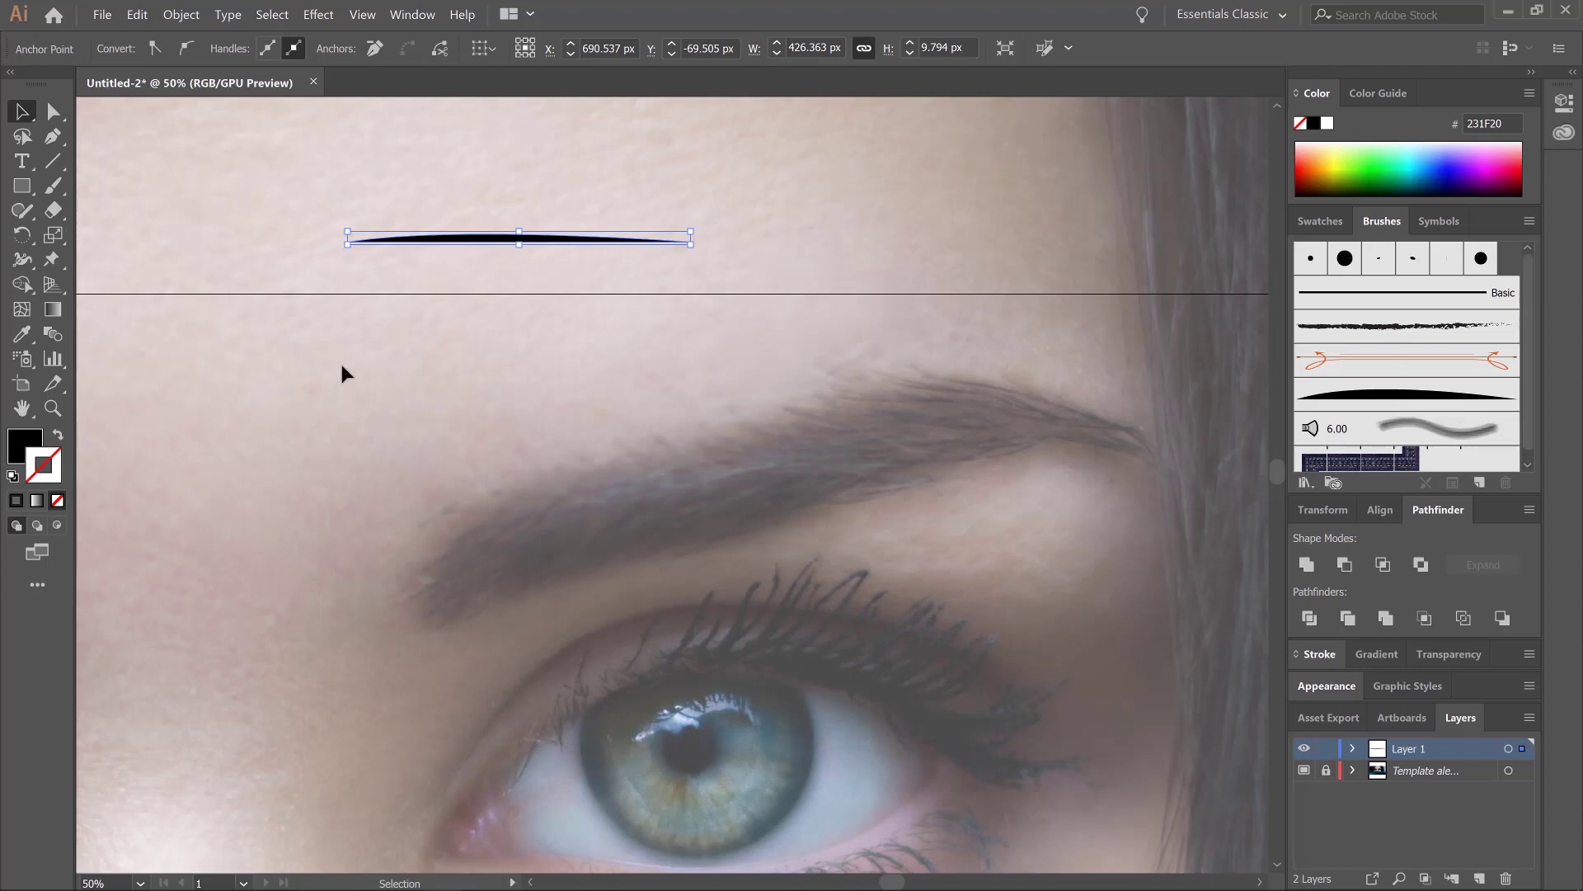
{"action": "left_click", "coordinate": [566, 471]}
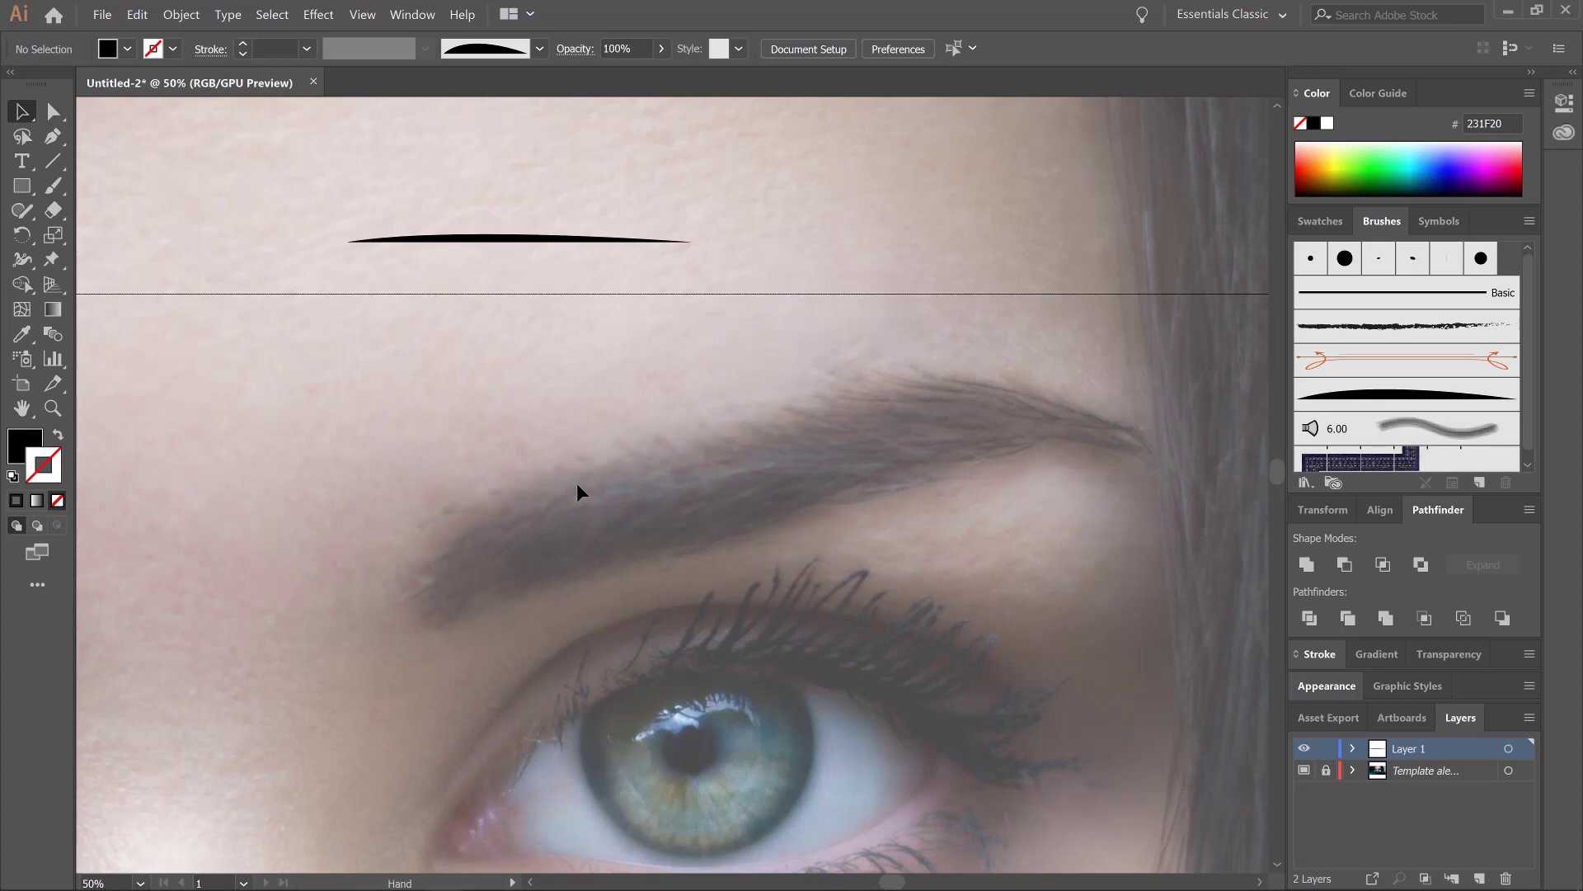
Draw a curve at the inner upper lid and stroke it with Art Brush 1 as a tapered crescent.
{"action": "left_click_drag", "start_coordinate": [608, 574], "coordinate": [558, 344]}
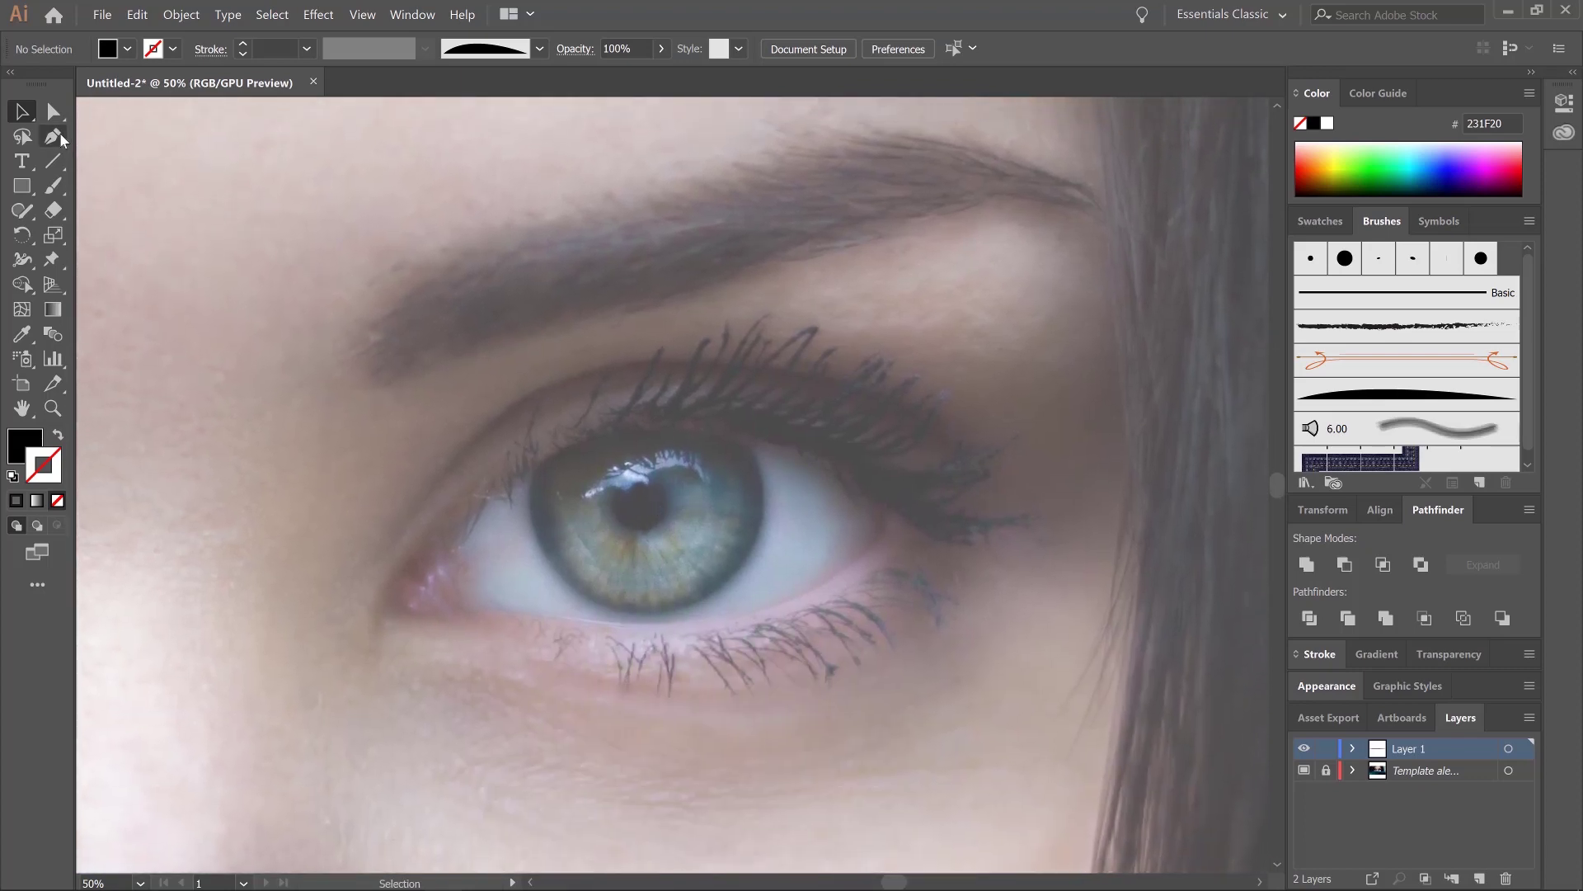
{"action": "left_click", "coordinate": [62, 140]}
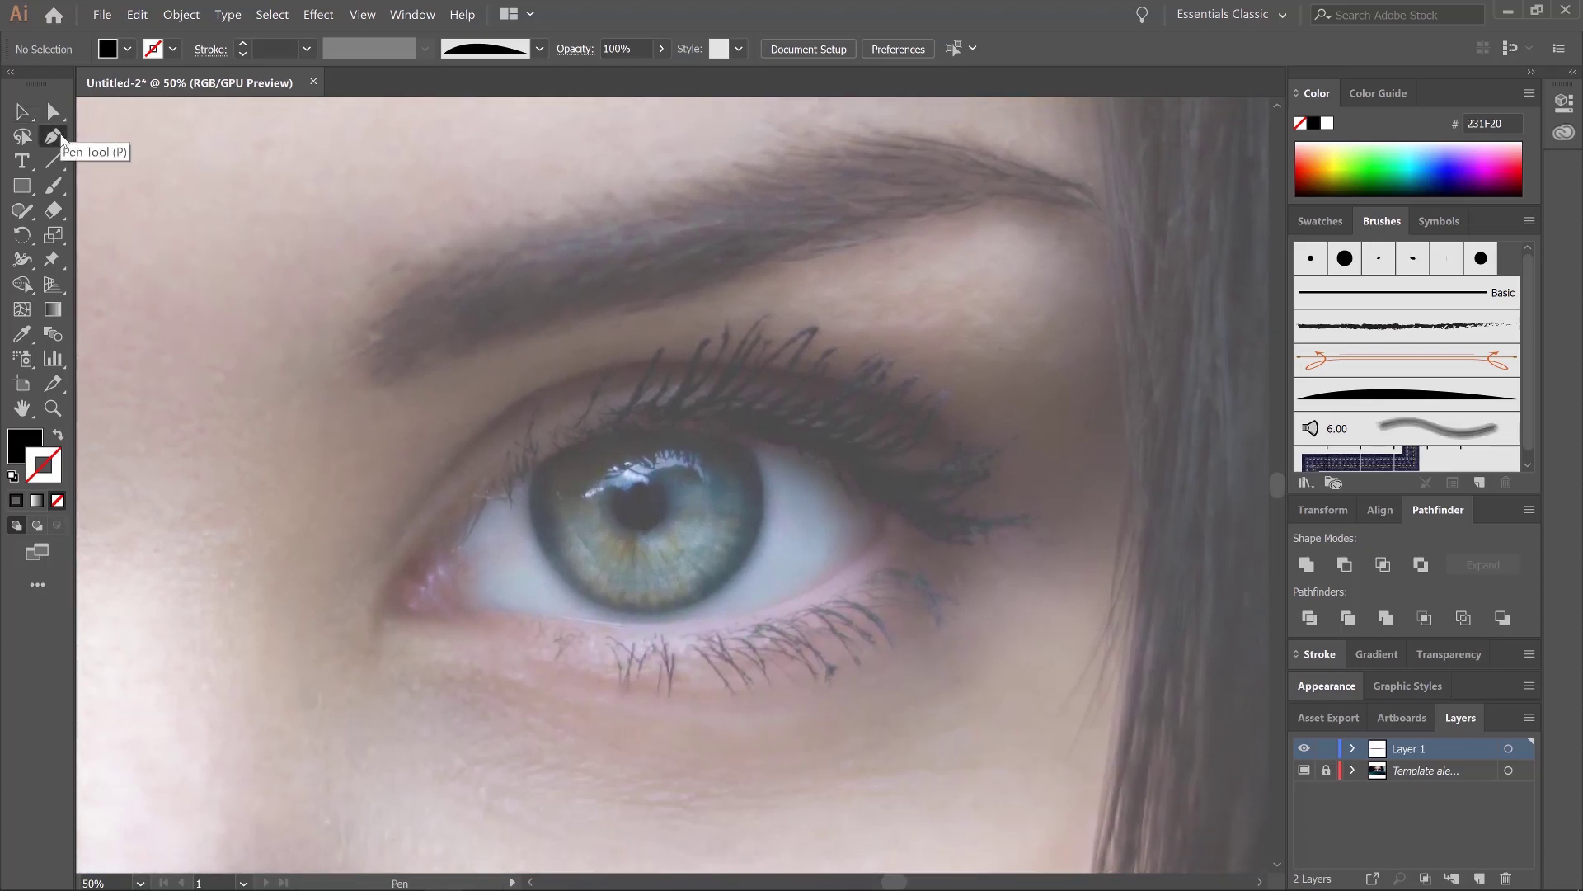
{"action": "left_click", "coordinate": [522, 478]}
{"action": "left_click_drag", "start_coordinate": [548, 394], "coordinate": [574, 365]}
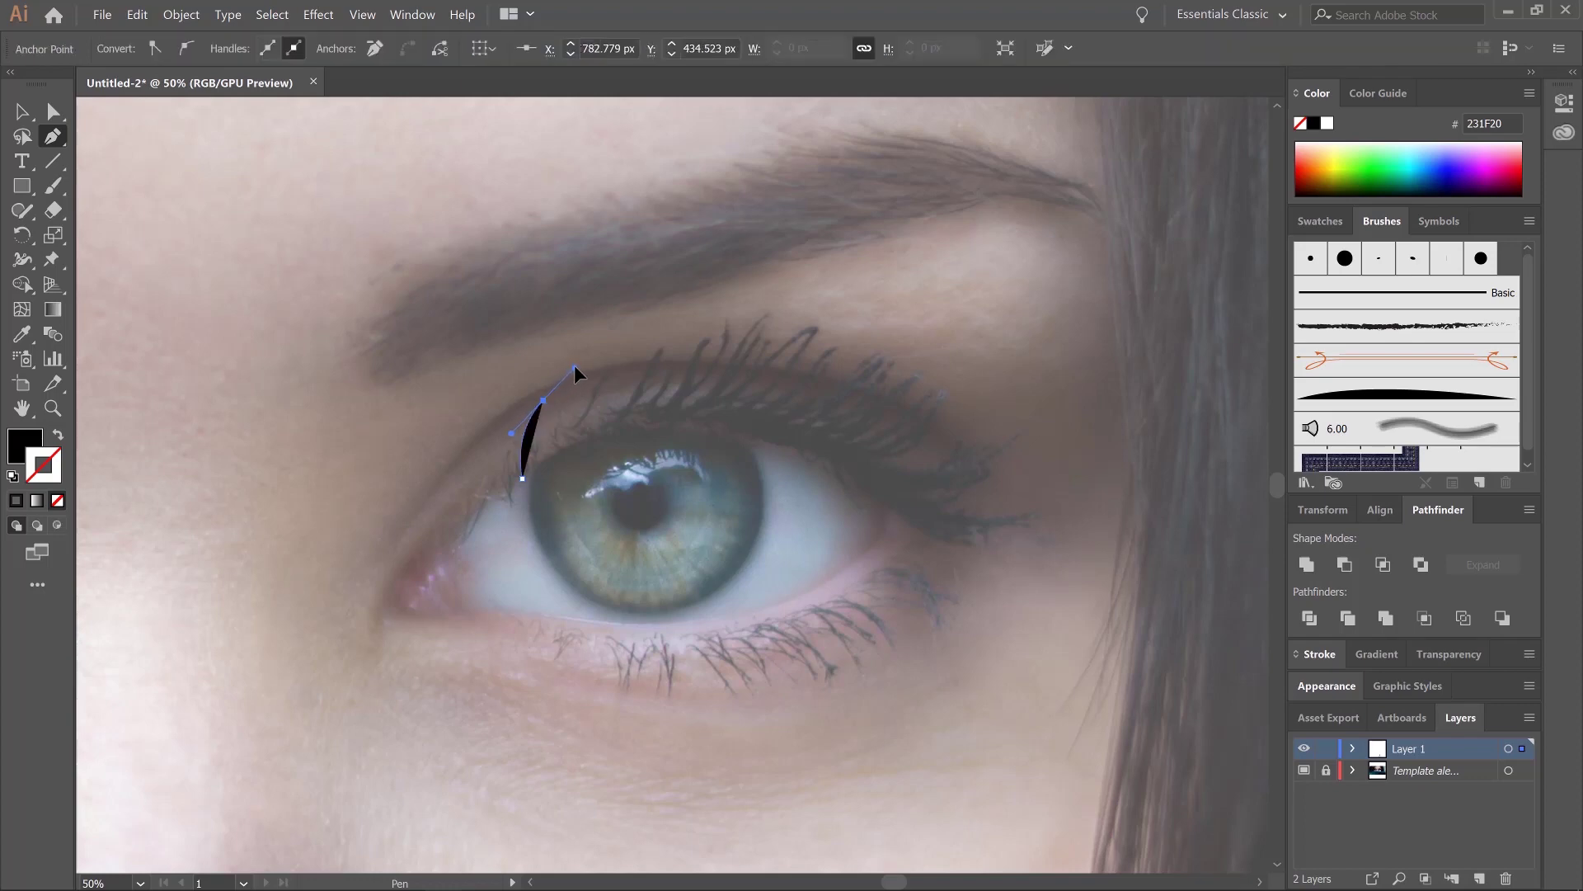
{"action": "left_click", "coordinate": [58, 437]}
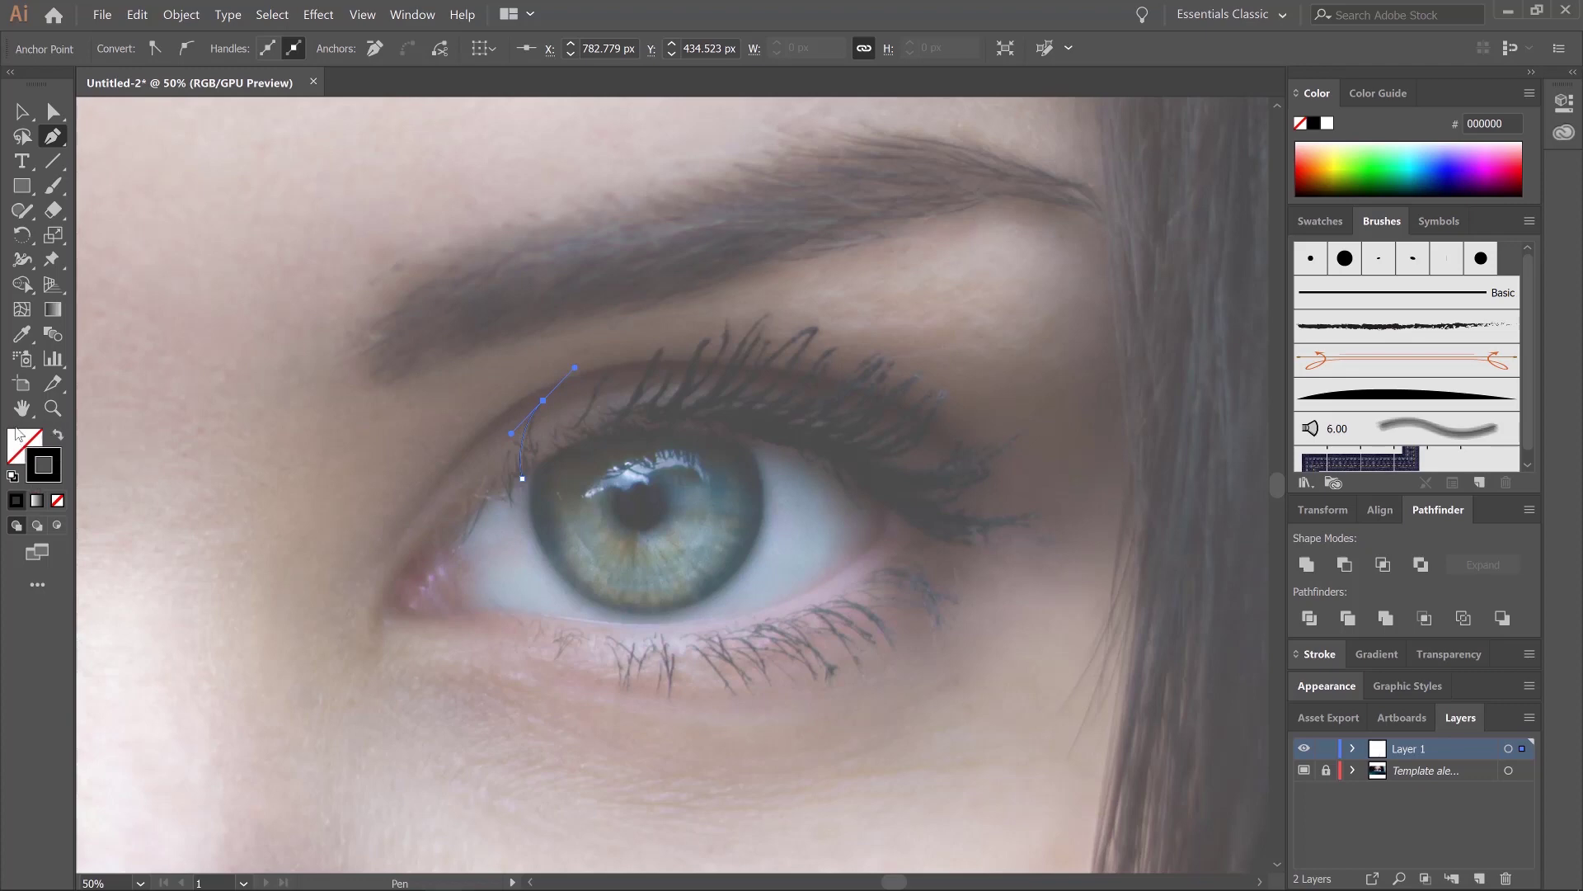
{"action": "key", "text": "ctrl+equal"}
{"action": "key", "text": "ctrl+equal"}
{"action": "key", "text": "ctrl+equal"}
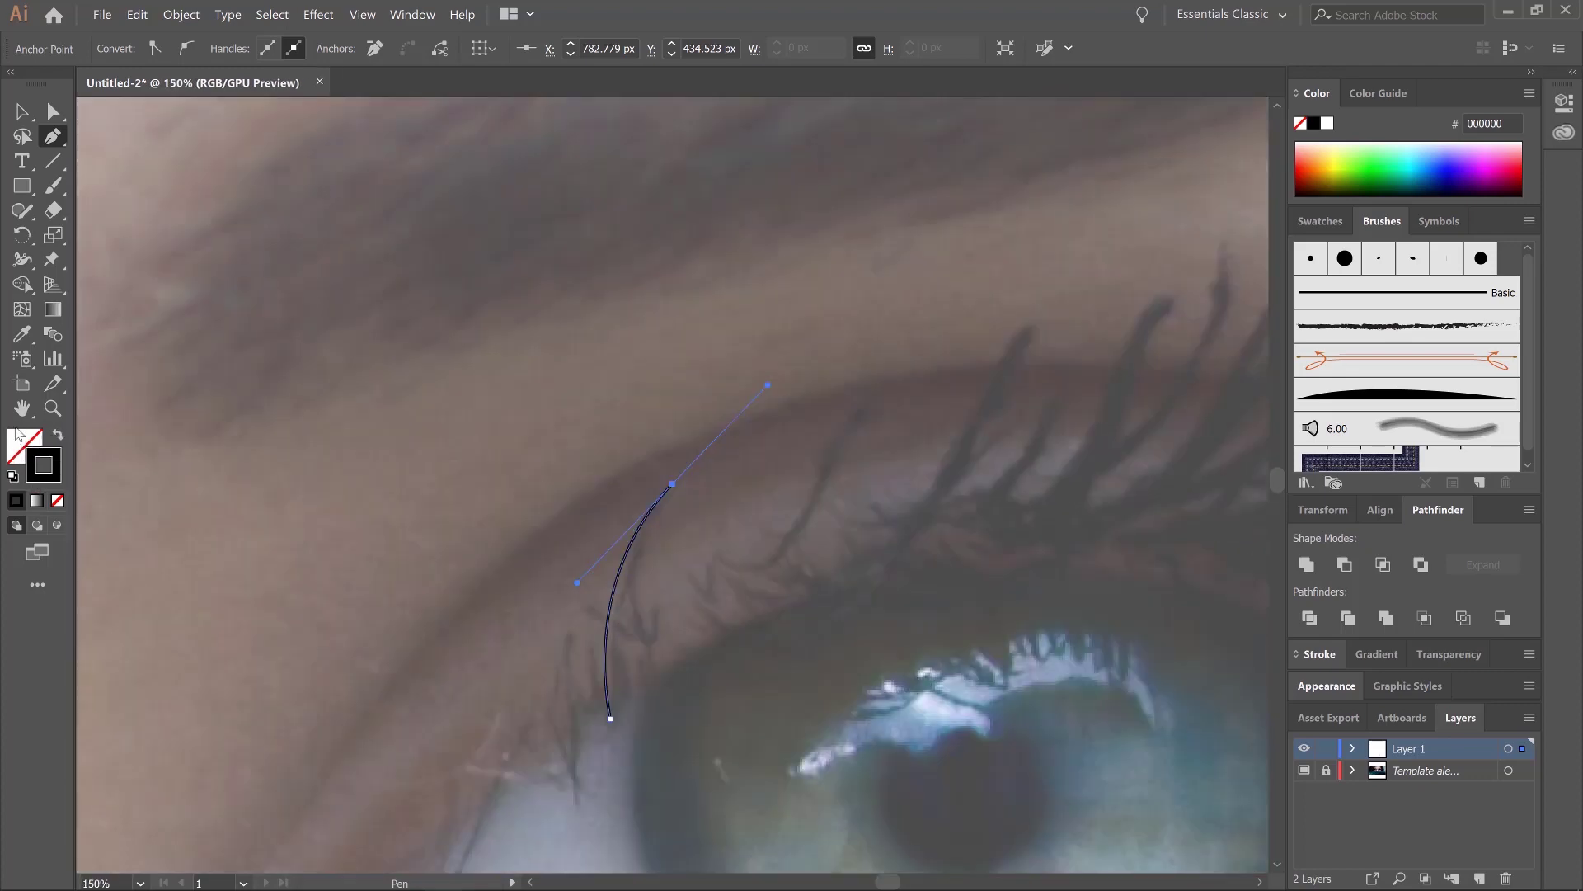
{"action": "left_click", "coordinate": [1400, 399]}
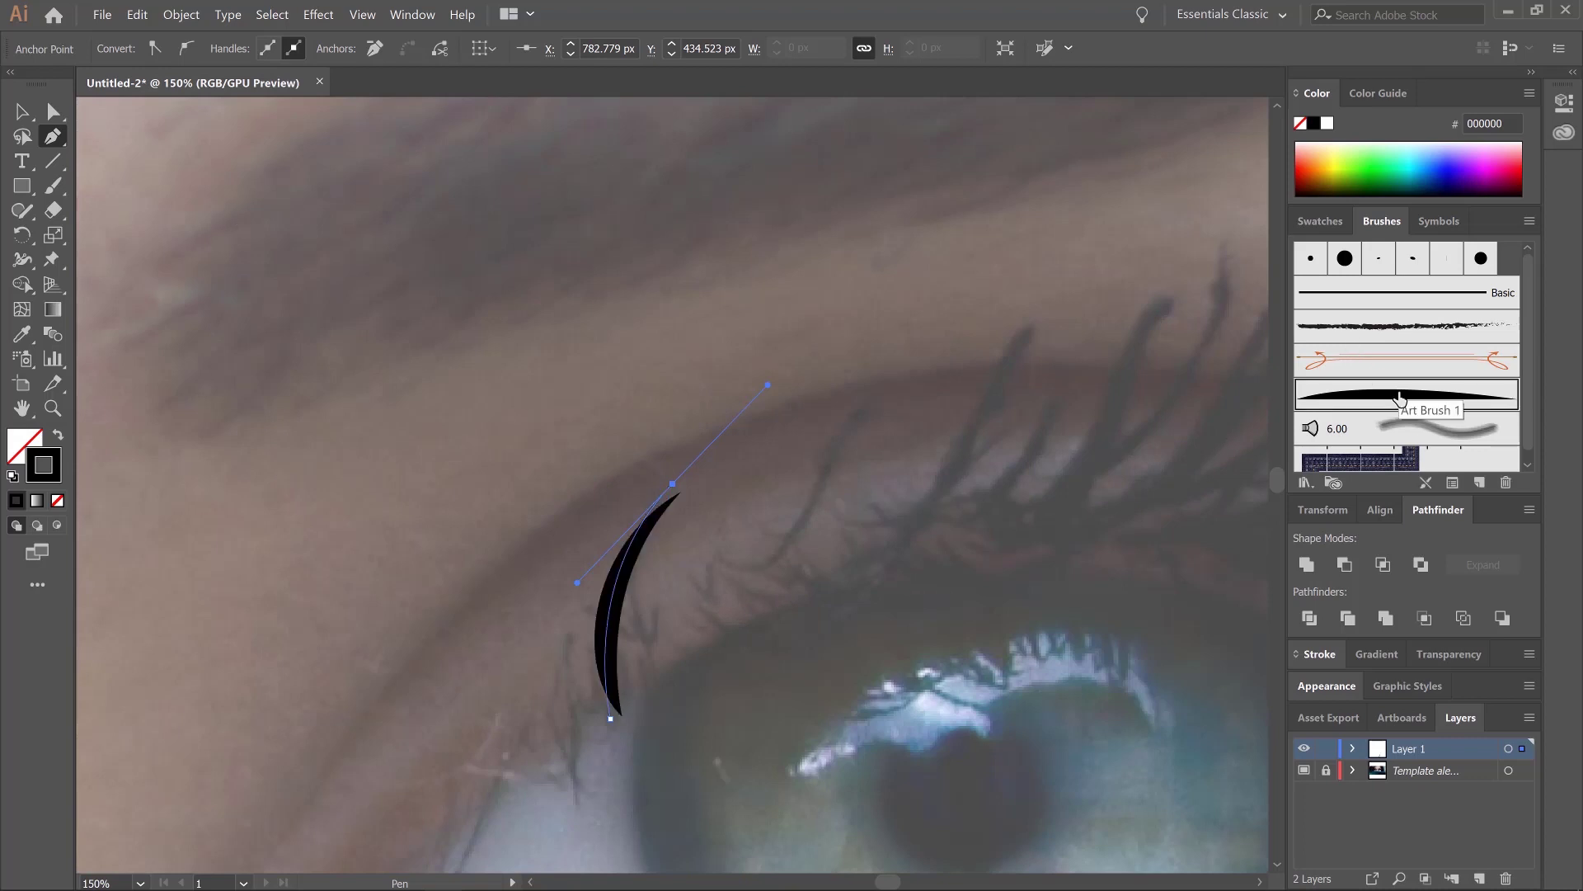
{"action": "left_click", "coordinate": [21, 111]}
{"action": "left_click", "coordinate": [528, 441]}
Draw the first curved eyelash from the upper lid with a sharp tip.
{"action": "key", "text": "ctrl+minus"}
{"action": "key", "text": "ctrl+minus"}
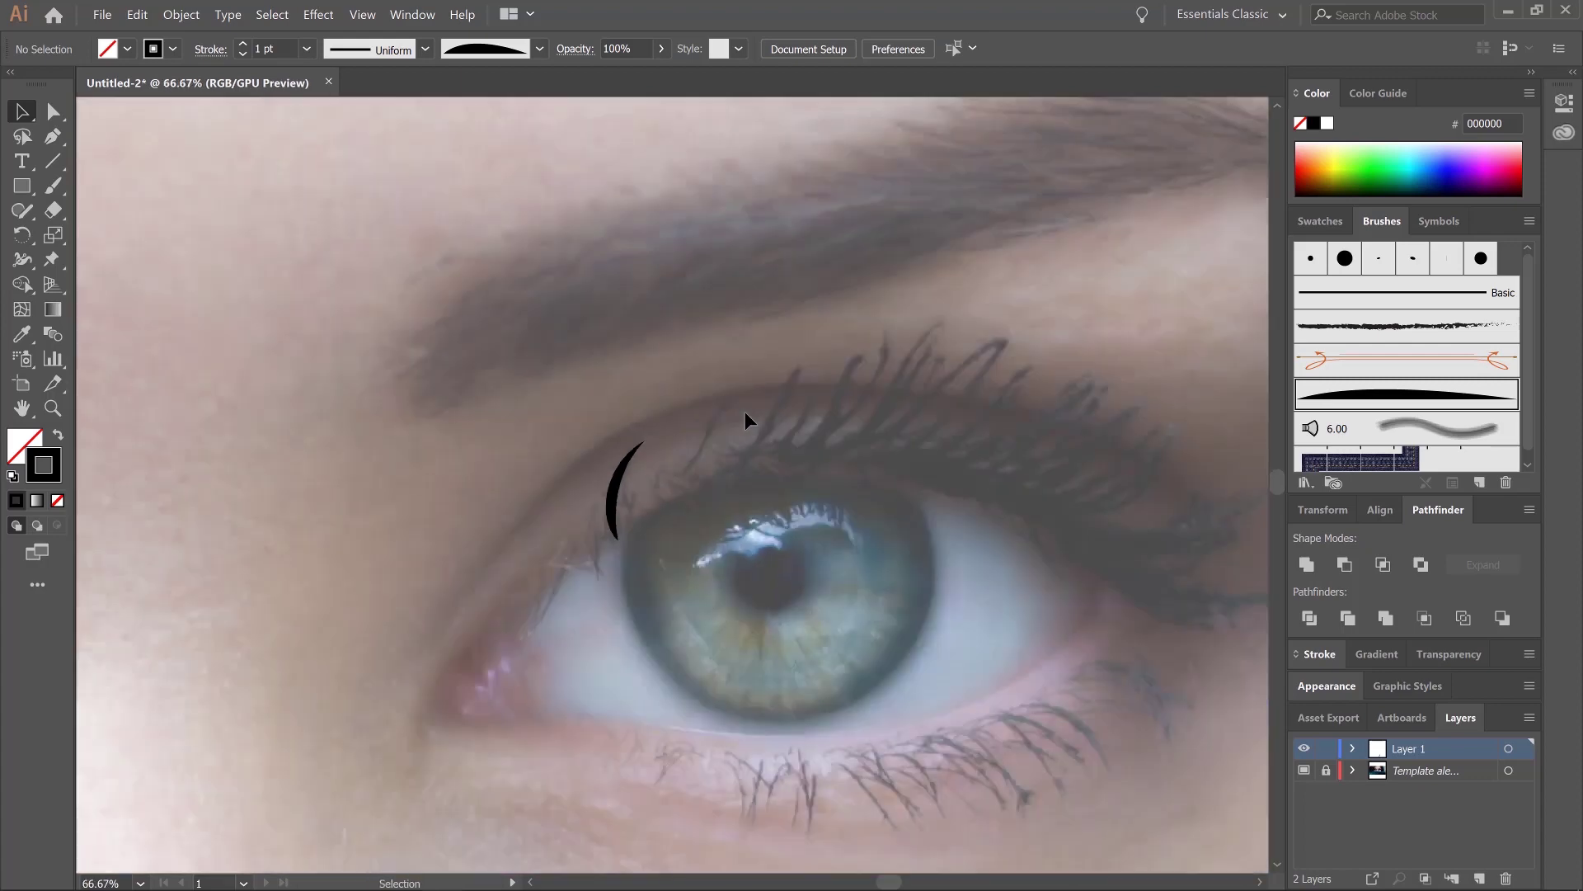
{"action": "left_click_drag", "start_coordinate": [745, 413], "coordinate": [472, 394]}
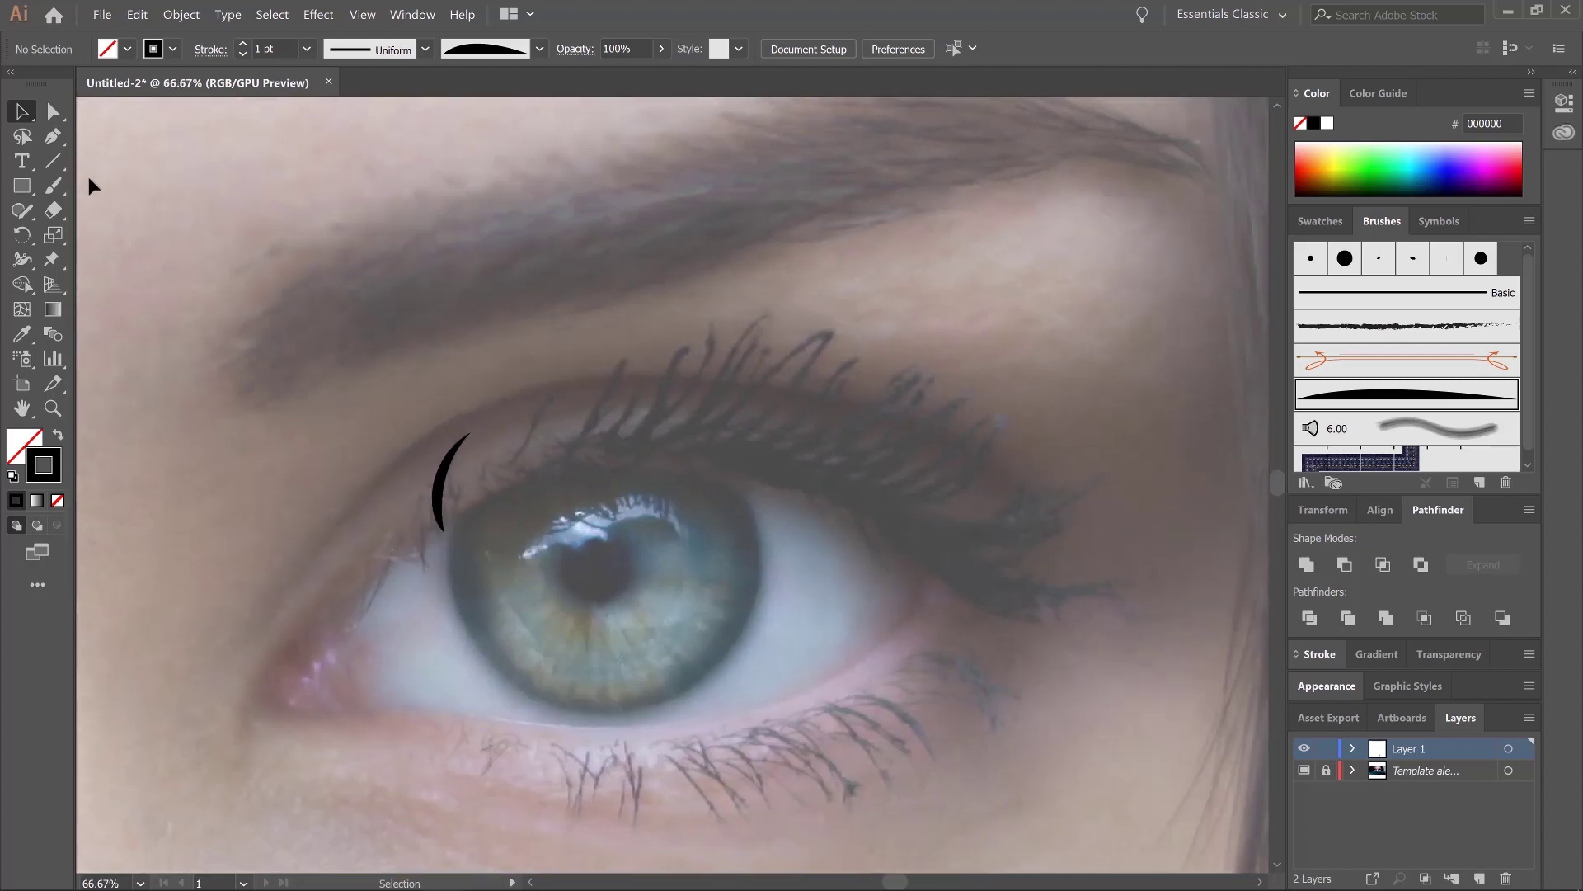
{"action": "key", "text": "ctrl+a"}
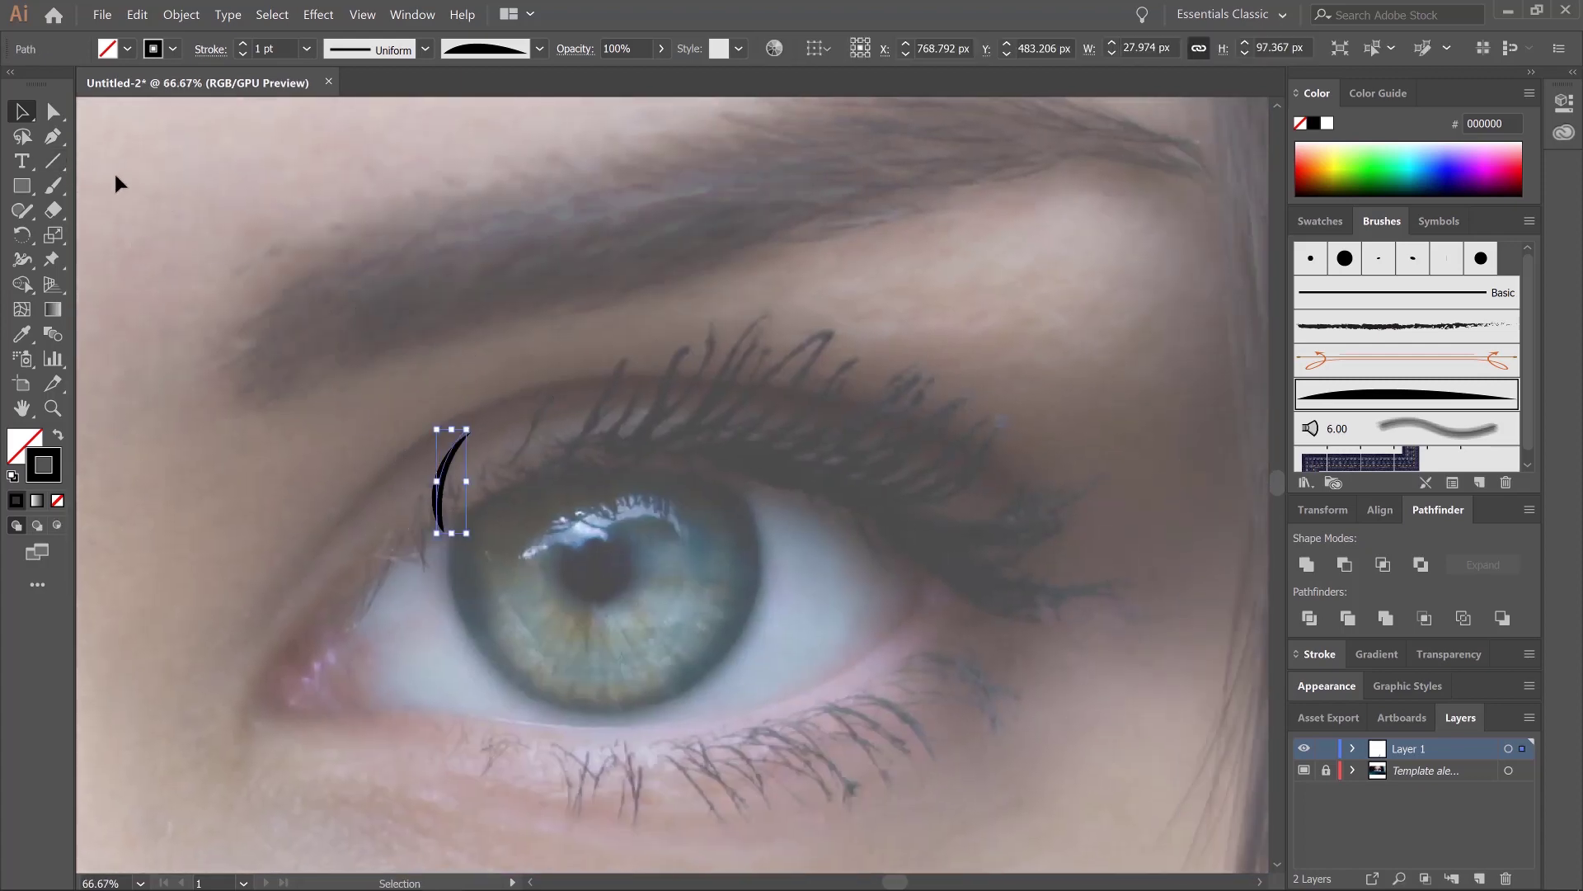
{"action": "left_click", "coordinate": [56, 142]}
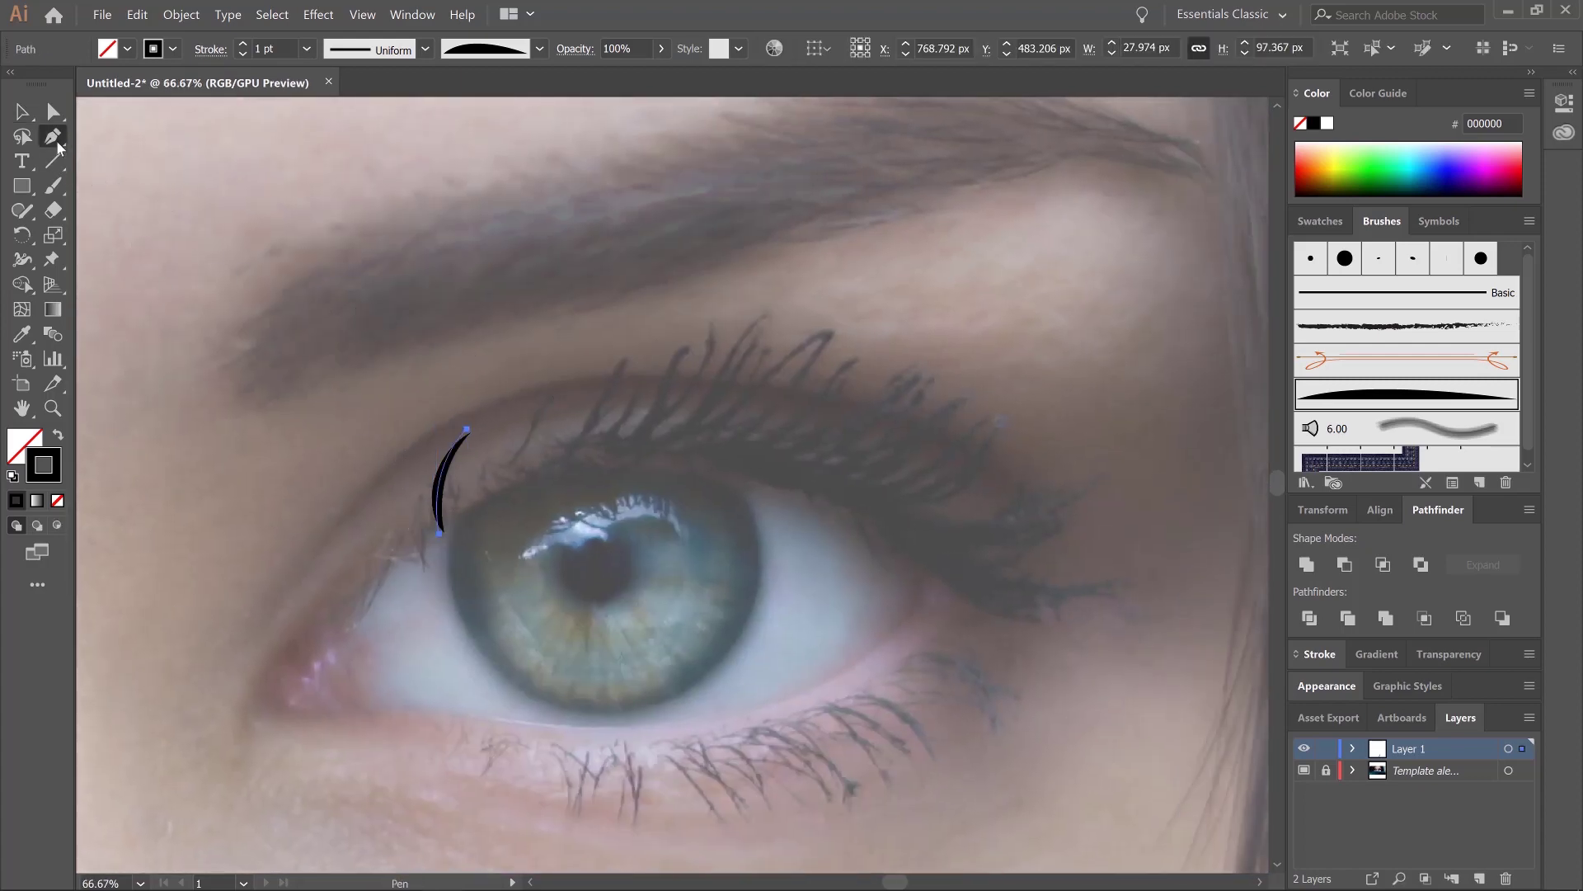
{"action": "left_click", "coordinate": [451, 483]}
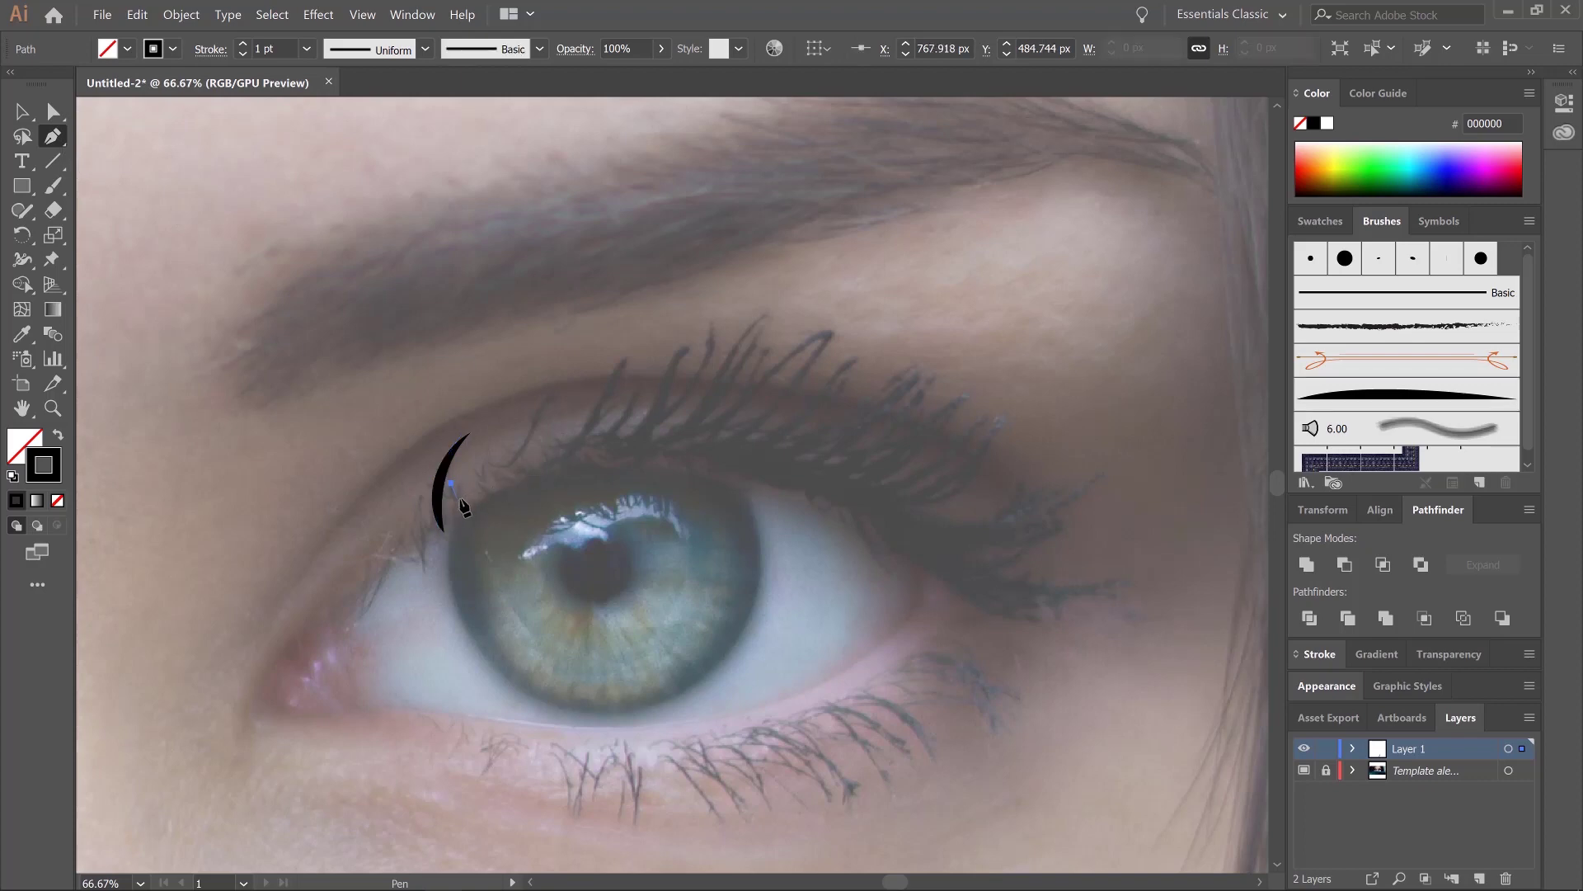
{"action": "left_click_drag", "start_coordinate": [469, 498], "coordinate": [583, 308]}
{"action": "left_click", "coordinate": [518, 460]}
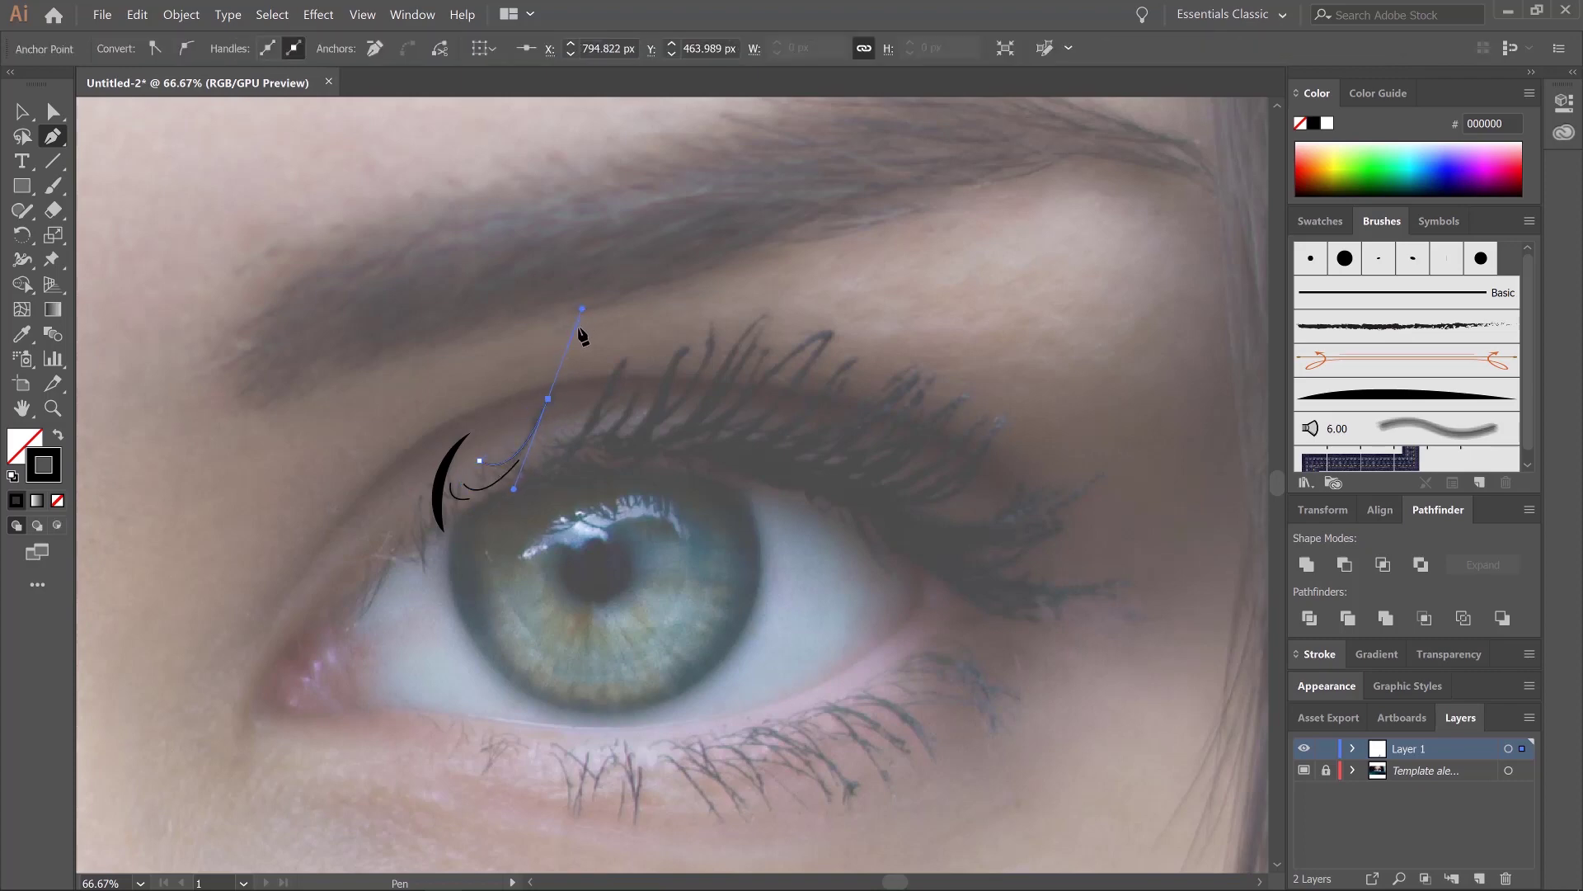
{"action": "key", "text": "Escape"}
Draw many more lash curves along the upper and lower lids and begin the lower-rim outline.
{"action": "left_click", "coordinate": [529, 464]}
{"action": "left_click_drag", "start_coordinate": [615, 376], "coordinate": [659, 270]}
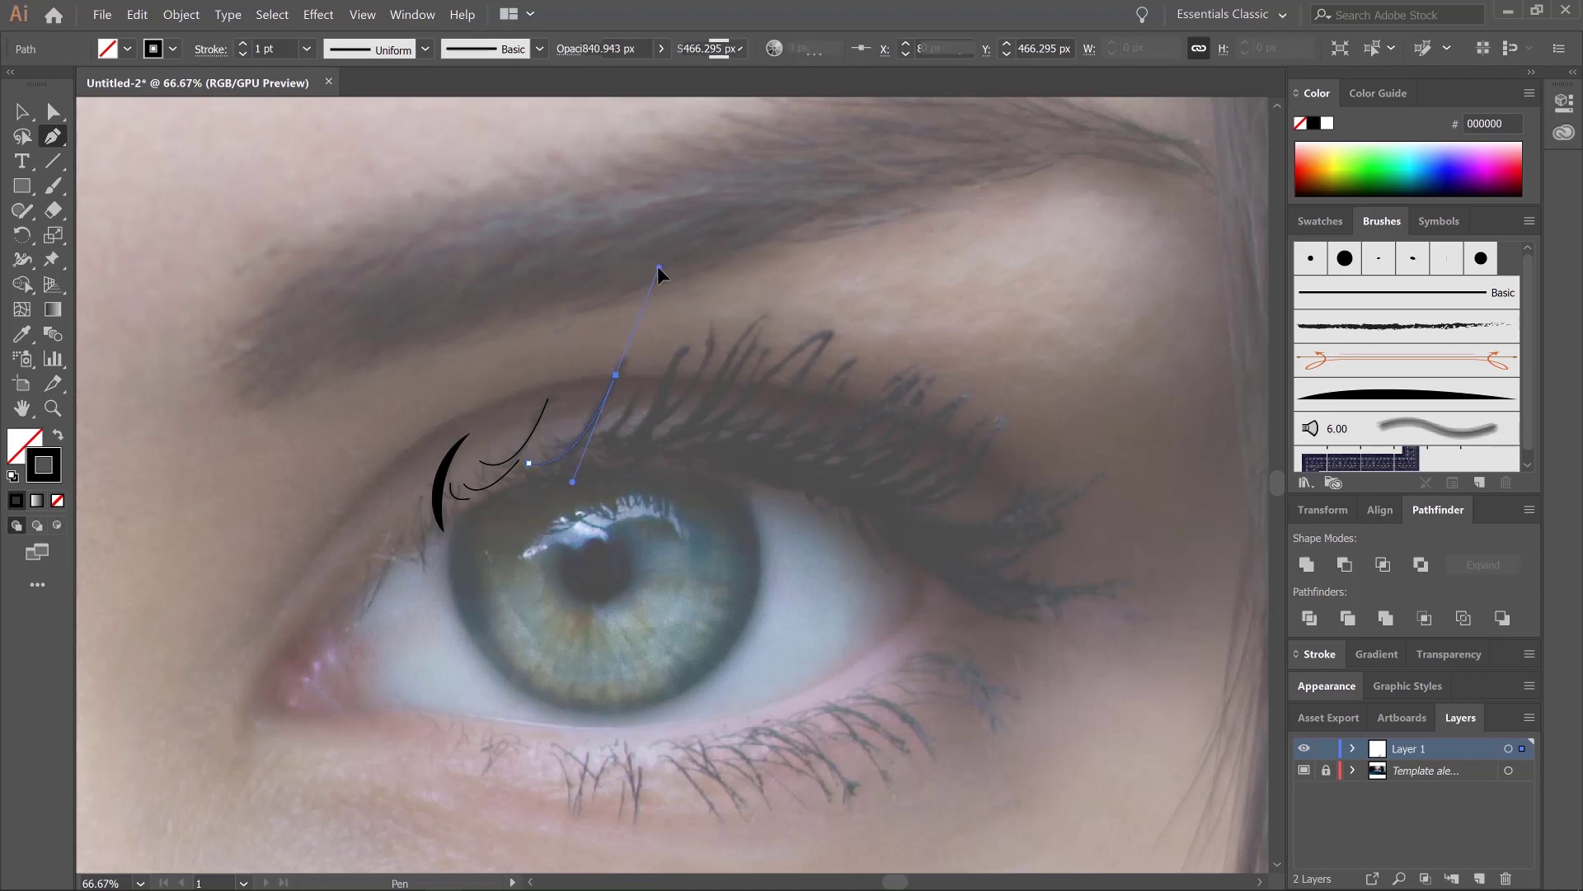
{"action": "key", "text": "Escape"}
{"action": "left_click", "coordinate": [543, 441]}
{"action": "left_click_drag", "start_coordinate": [633, 393], "coordinate": [678, 310]}
{"action": "left_click_drag", "start_coordinate": [717, 362], "coordinate": [778, 290]}
{"action": "left_click_drag", "start_coordinate": [932, 412], "coordinate": [997, 335]}
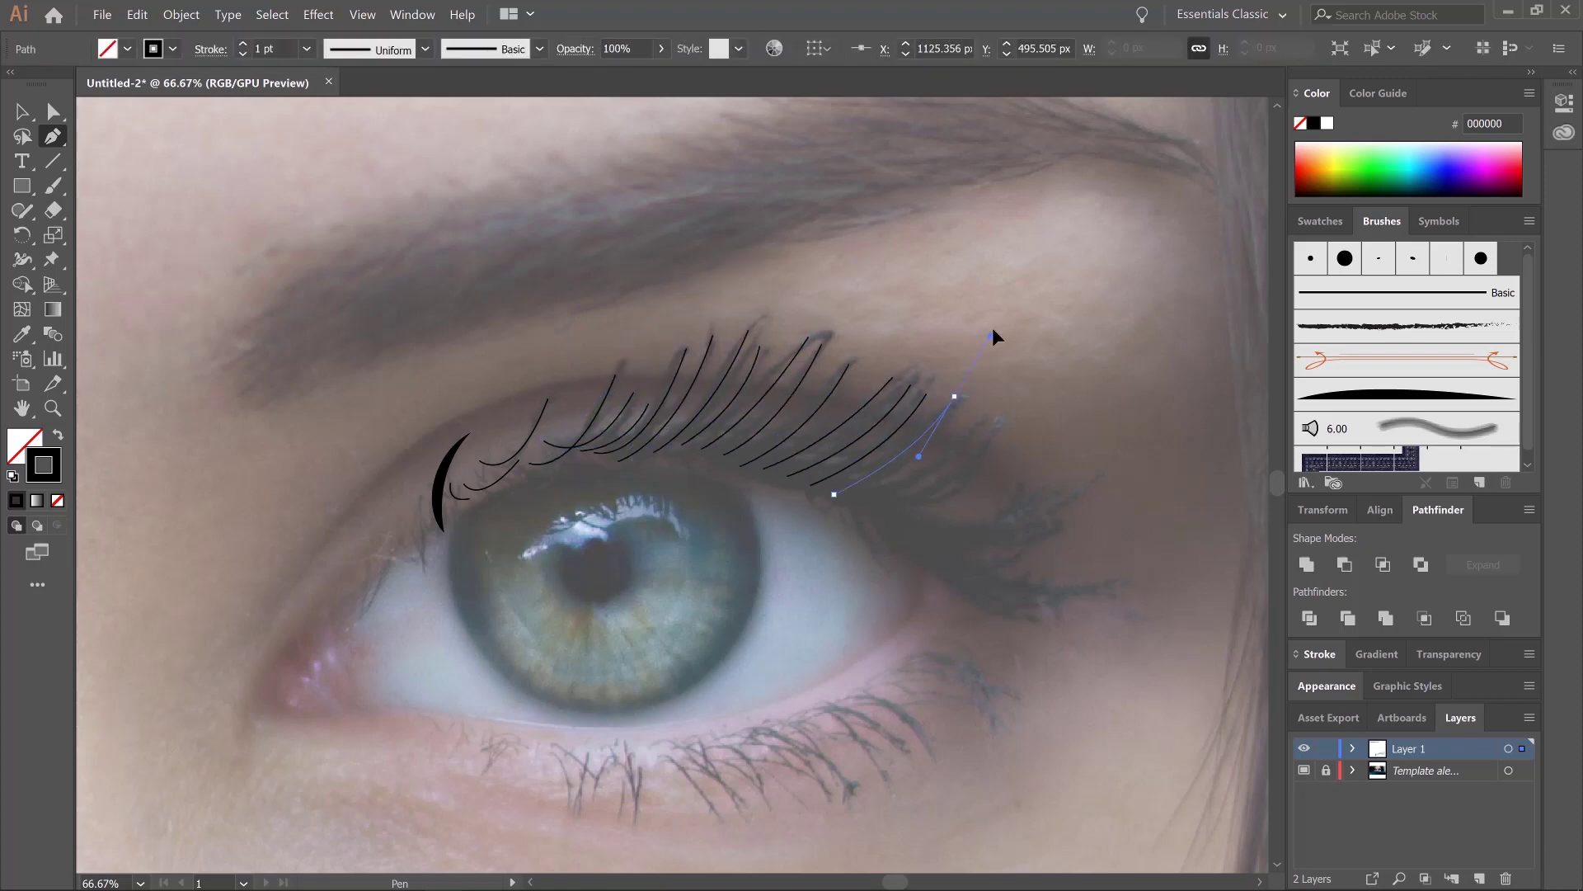
{"action": "left_click_drag", "start_coordinate": [1072, 495], "coordinate": [973, 593]}
{"action": "left_click", "coordinate": [811, 712]}
{"action": "left_click", "coordinate": [906, 757]}
{"action": "left_click_drag", "start_coordinate": [776, 817], "coordinate": [781, 852]}
{"action": "left_click_drag", "start_coordinate": [466, 726], "coordinate": [459, 735]}
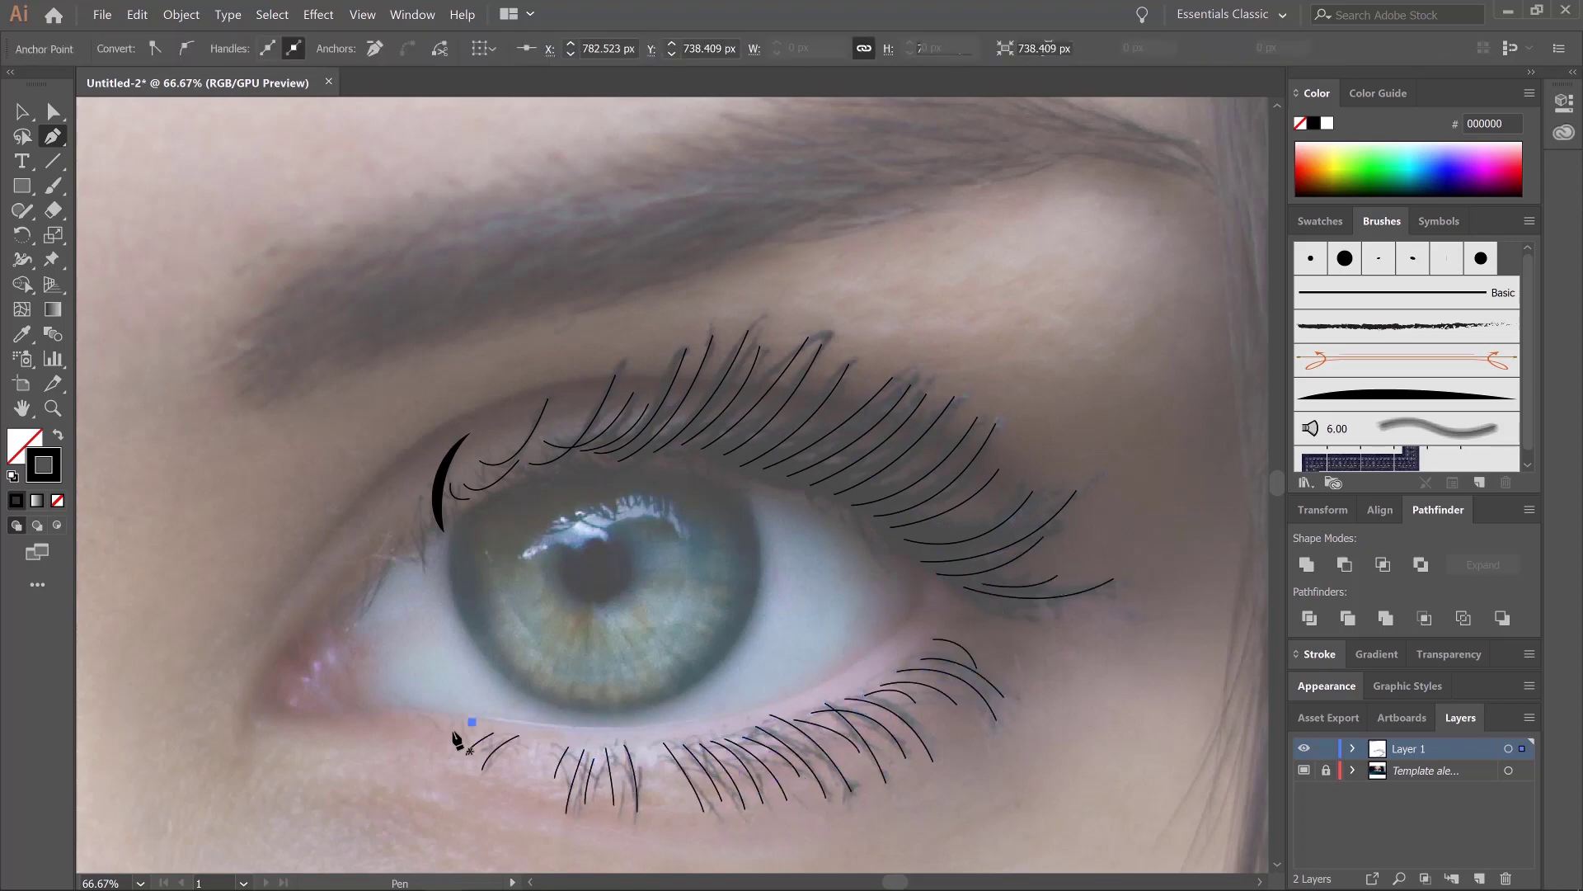
{"action": "left_click_drag", "start_coordinate": [944, 631], "coordinate": [1008, 649]}
{"action": "left_click", "coordinate": [314, 635]}
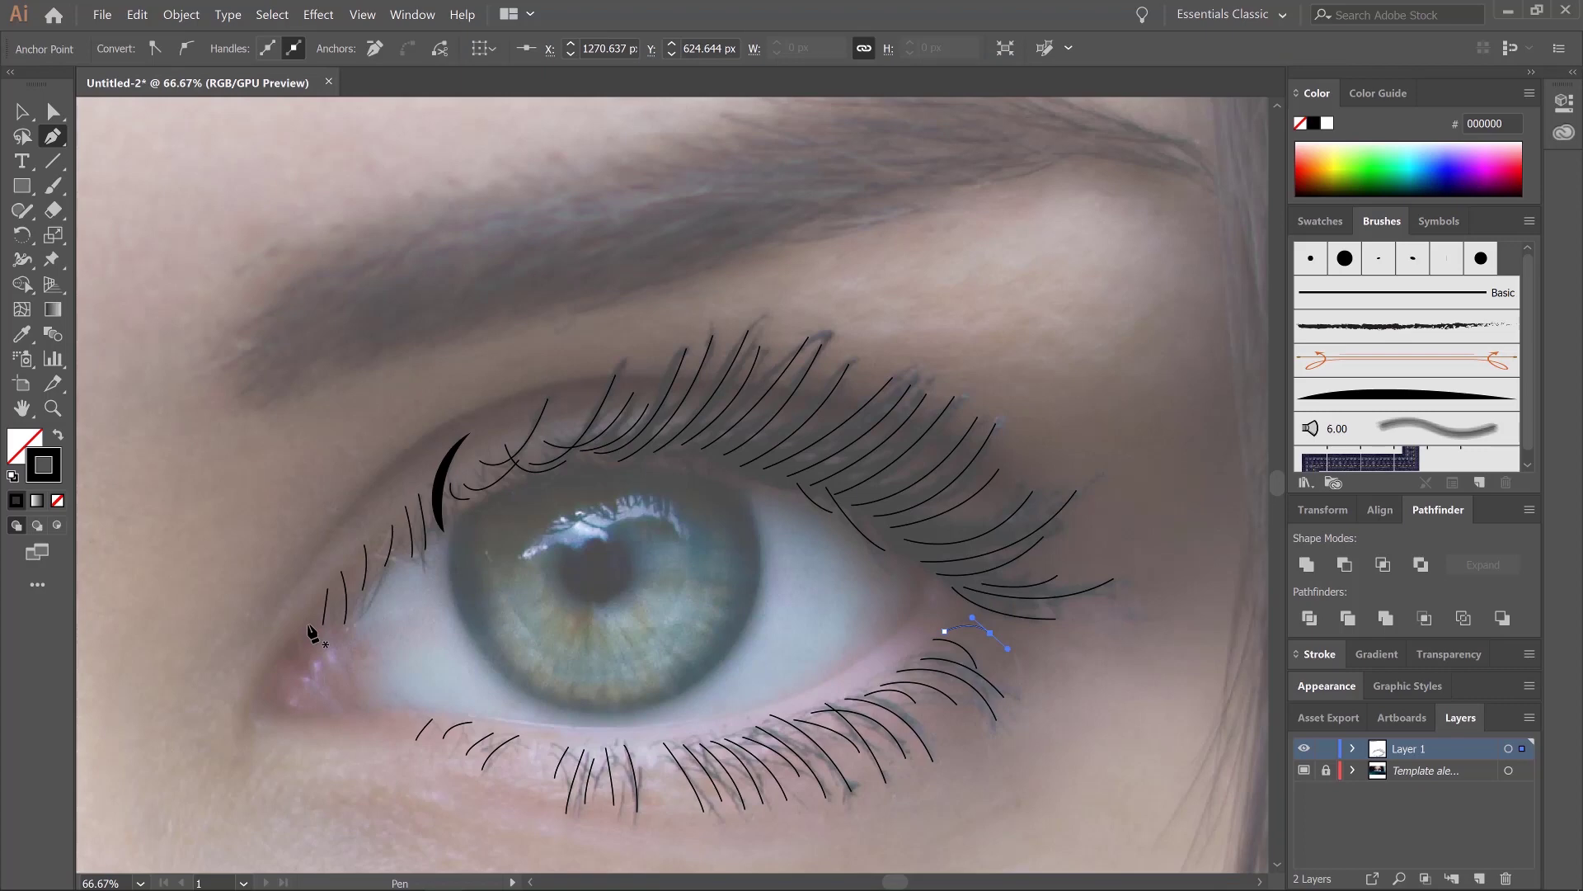
{"action": "left_click_drag", "start_coordinate": [308, 625], "coordinate": [465, 718]}
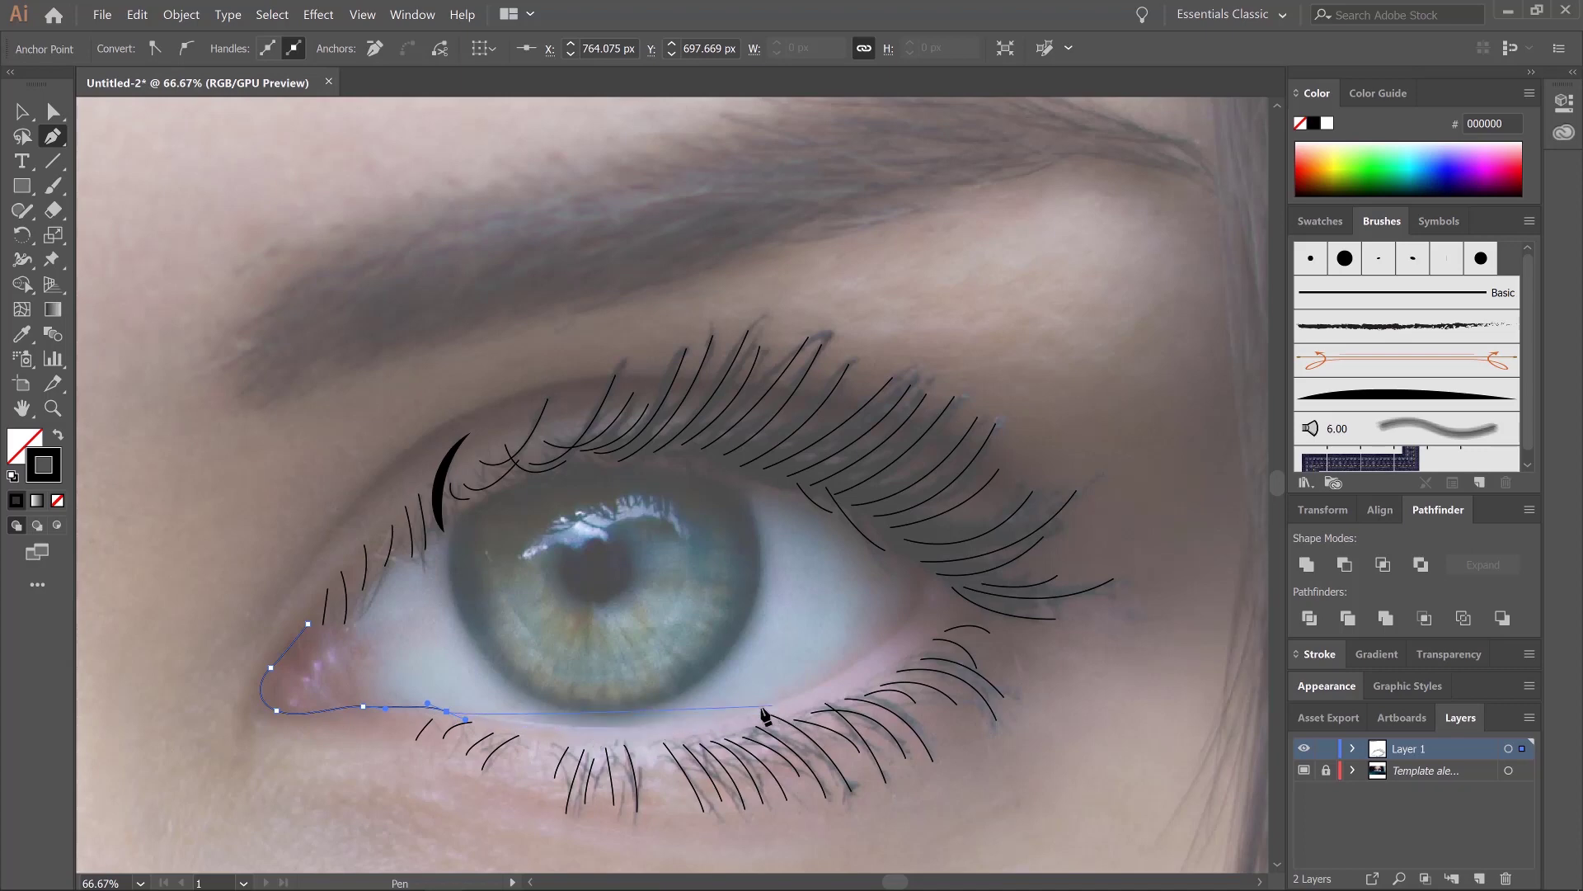
Continue the eyelid outline along the lower lid up to the outer corner.
{"action": "left_click_drag", "start_coordinate": [704, 721], "coordinate": [804, 693]}
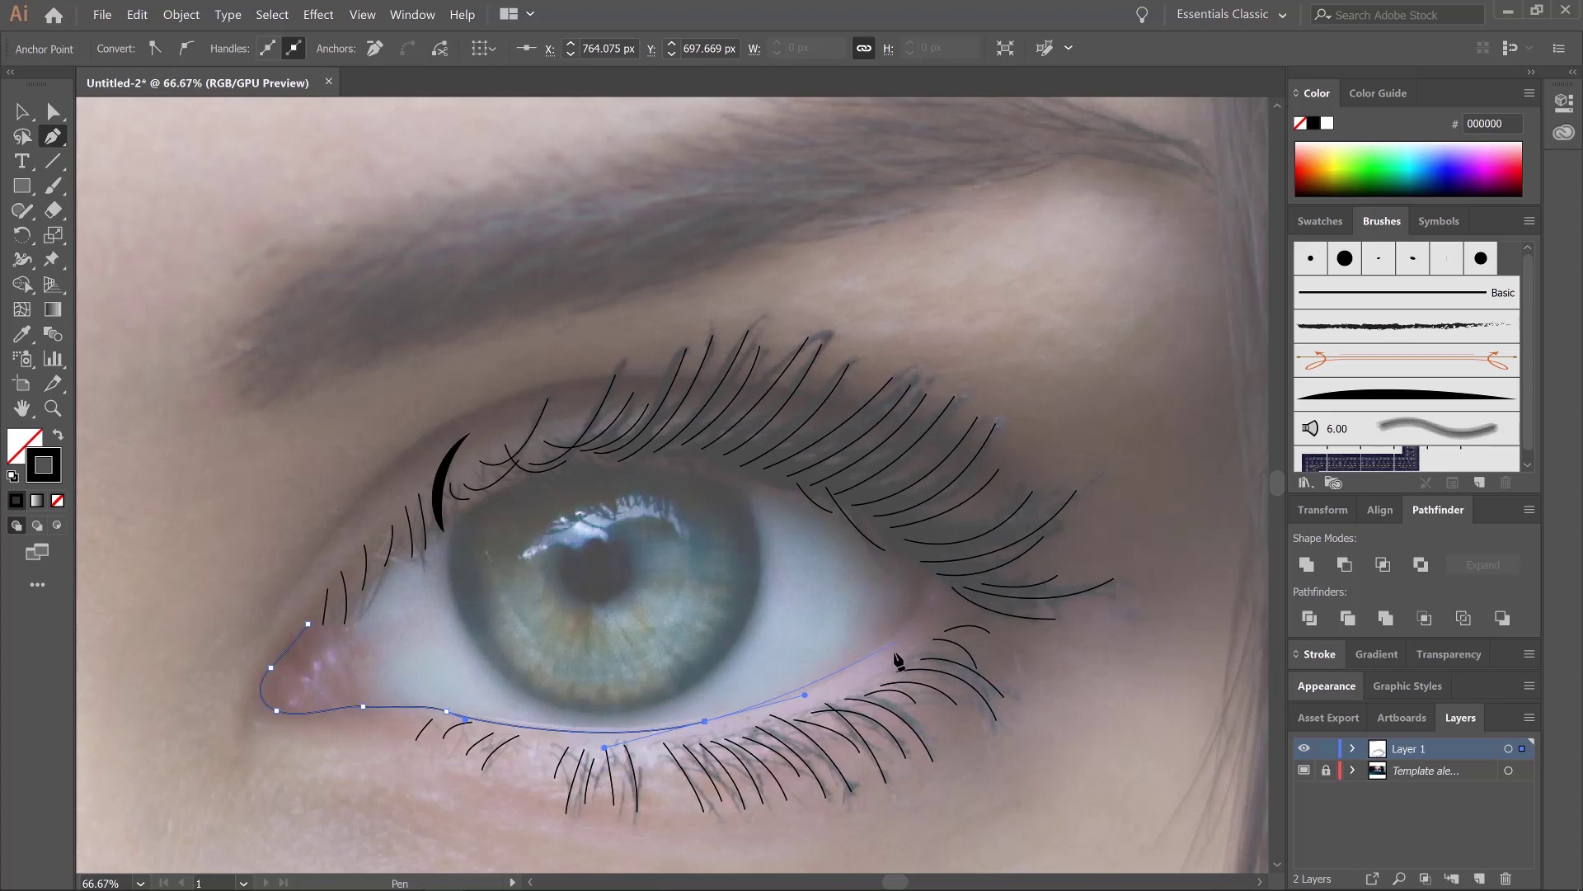
{"action": "left_click_drag", "start_coordinate": [894, 641], "coordinate": [930, 567]}
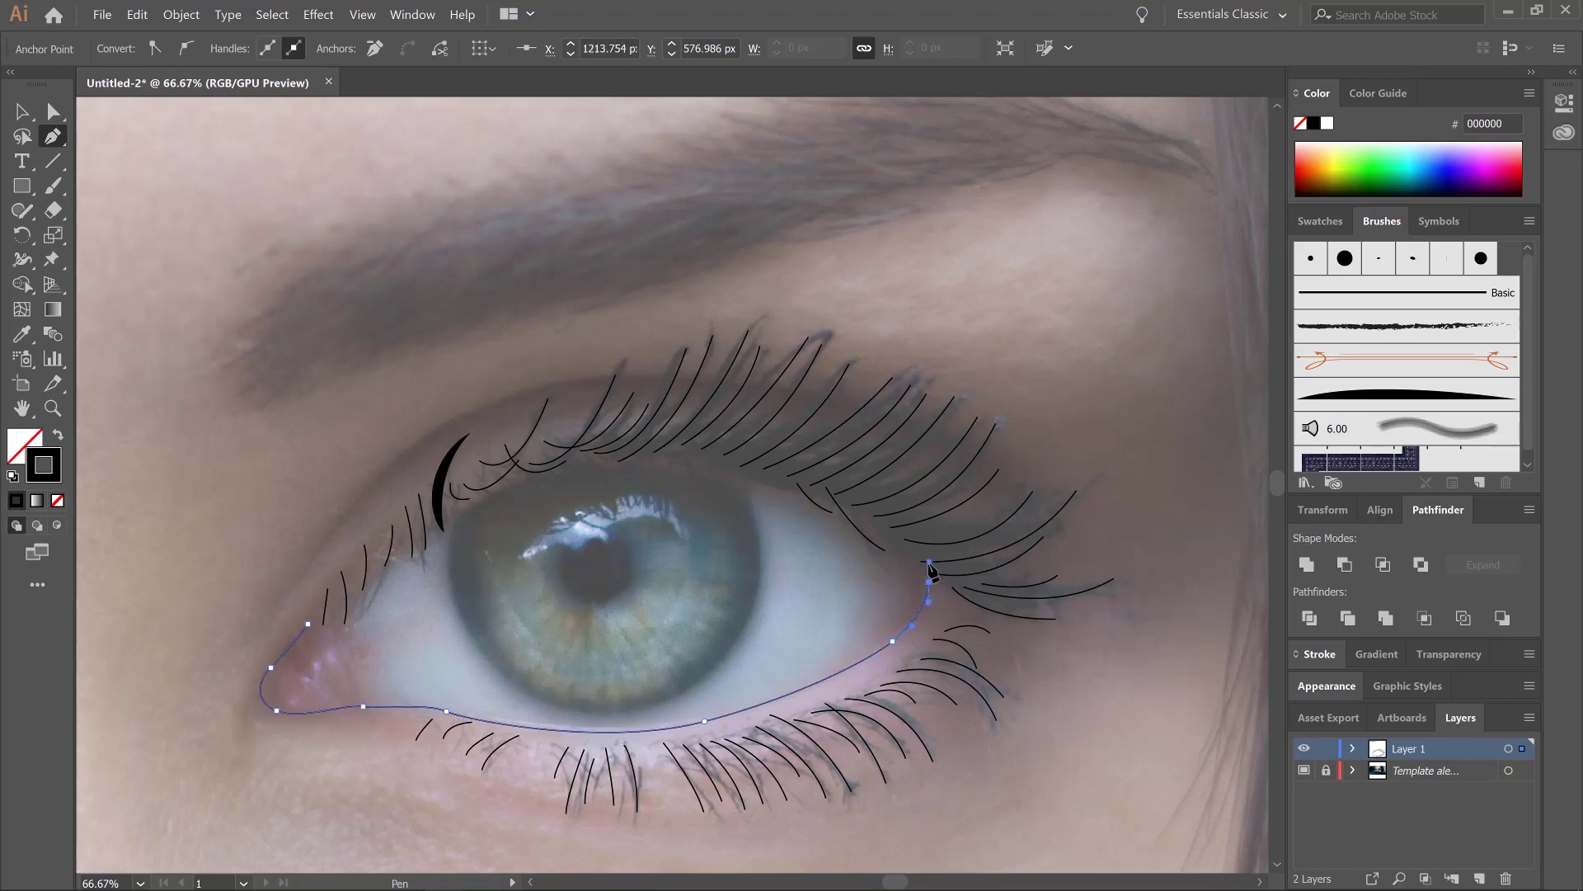
{"action": "key", "text": "Escape"}
Add a small curve and a short line at the inner corner for the tear duct.
{"action": "left_click", "coordinate": [317, 642]}
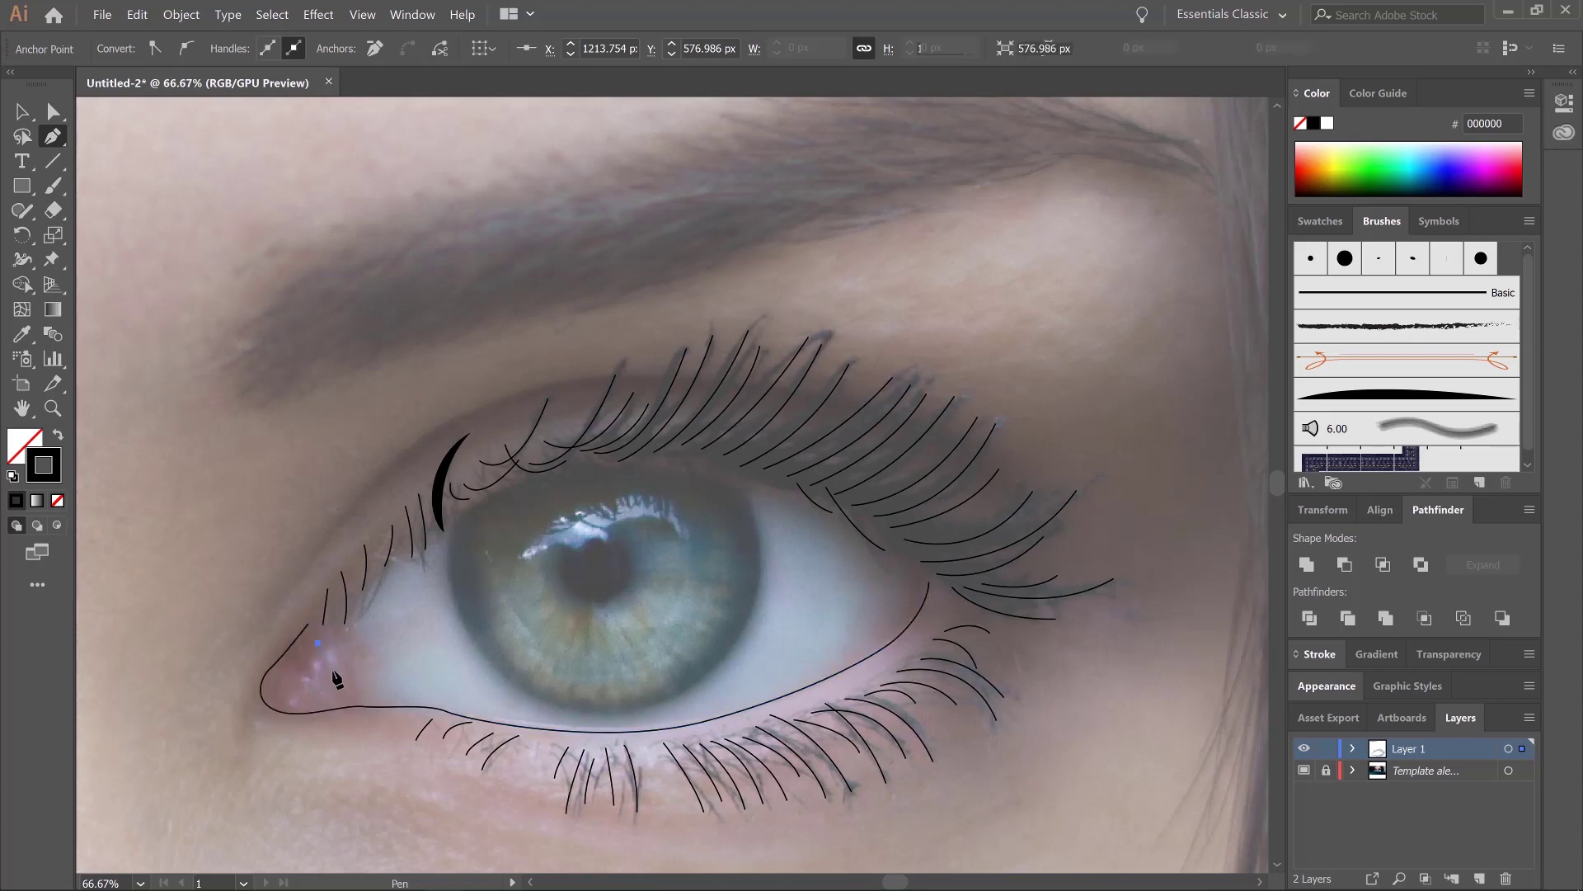
{"action": "left_click", "coordinate": [360, 707]}
{"action": "left_click_drag", "start_coordinate": [363, 724], "coordinate": [363, 743]}
{"action": "key", "text": "Escape"}
{"action": "left_click", "coordinate": [303, 654]}
{"action": "left_click", "coordinate": [322, 678]}
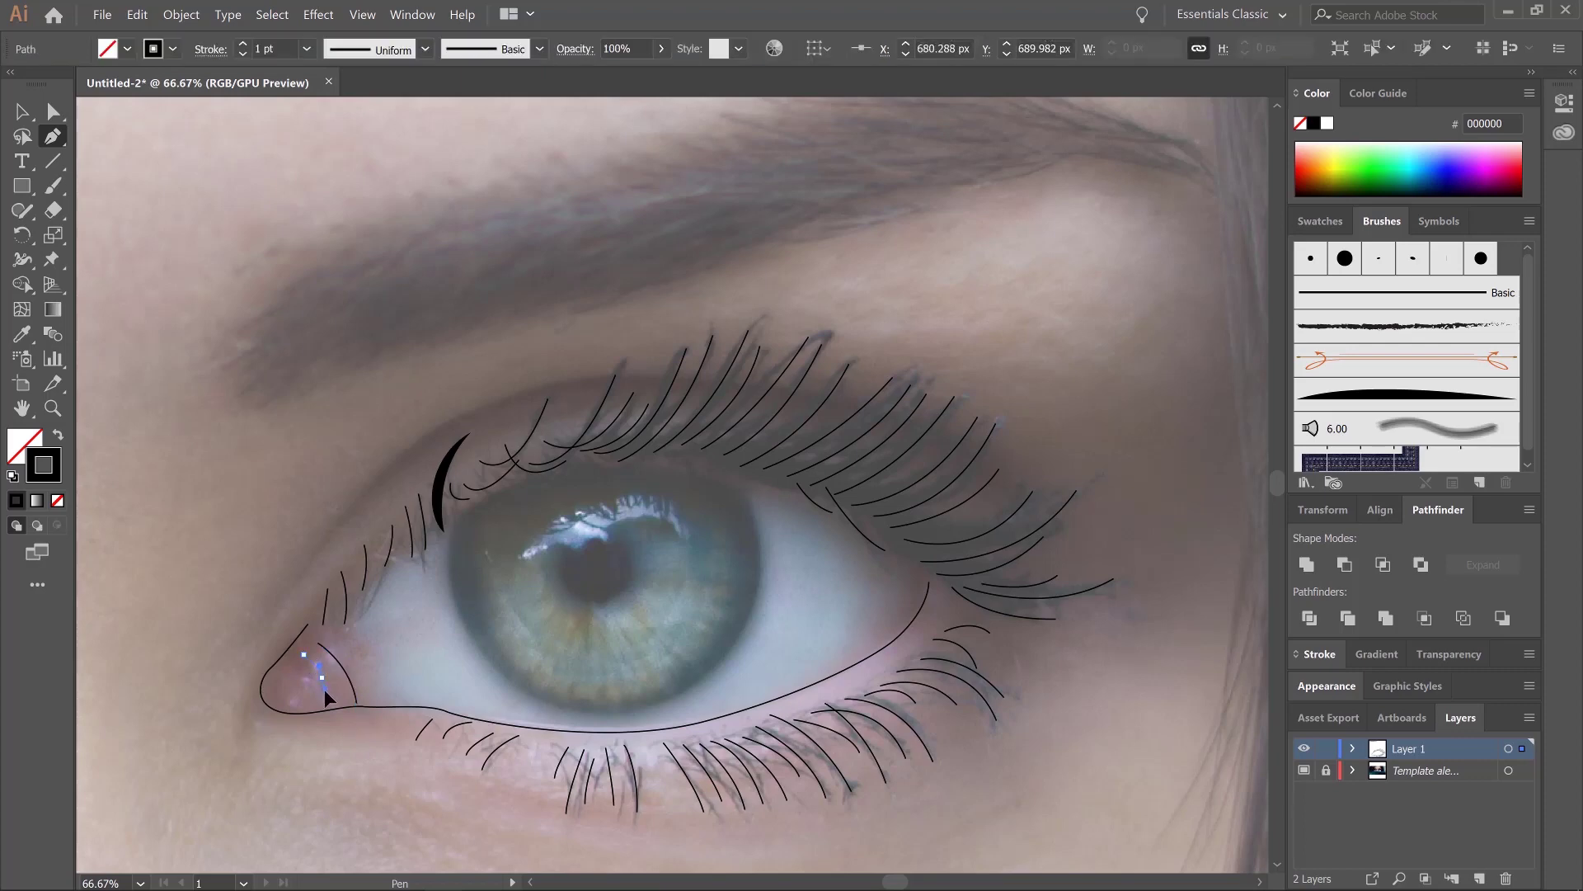
{"action": "key", "text": "Escape"}
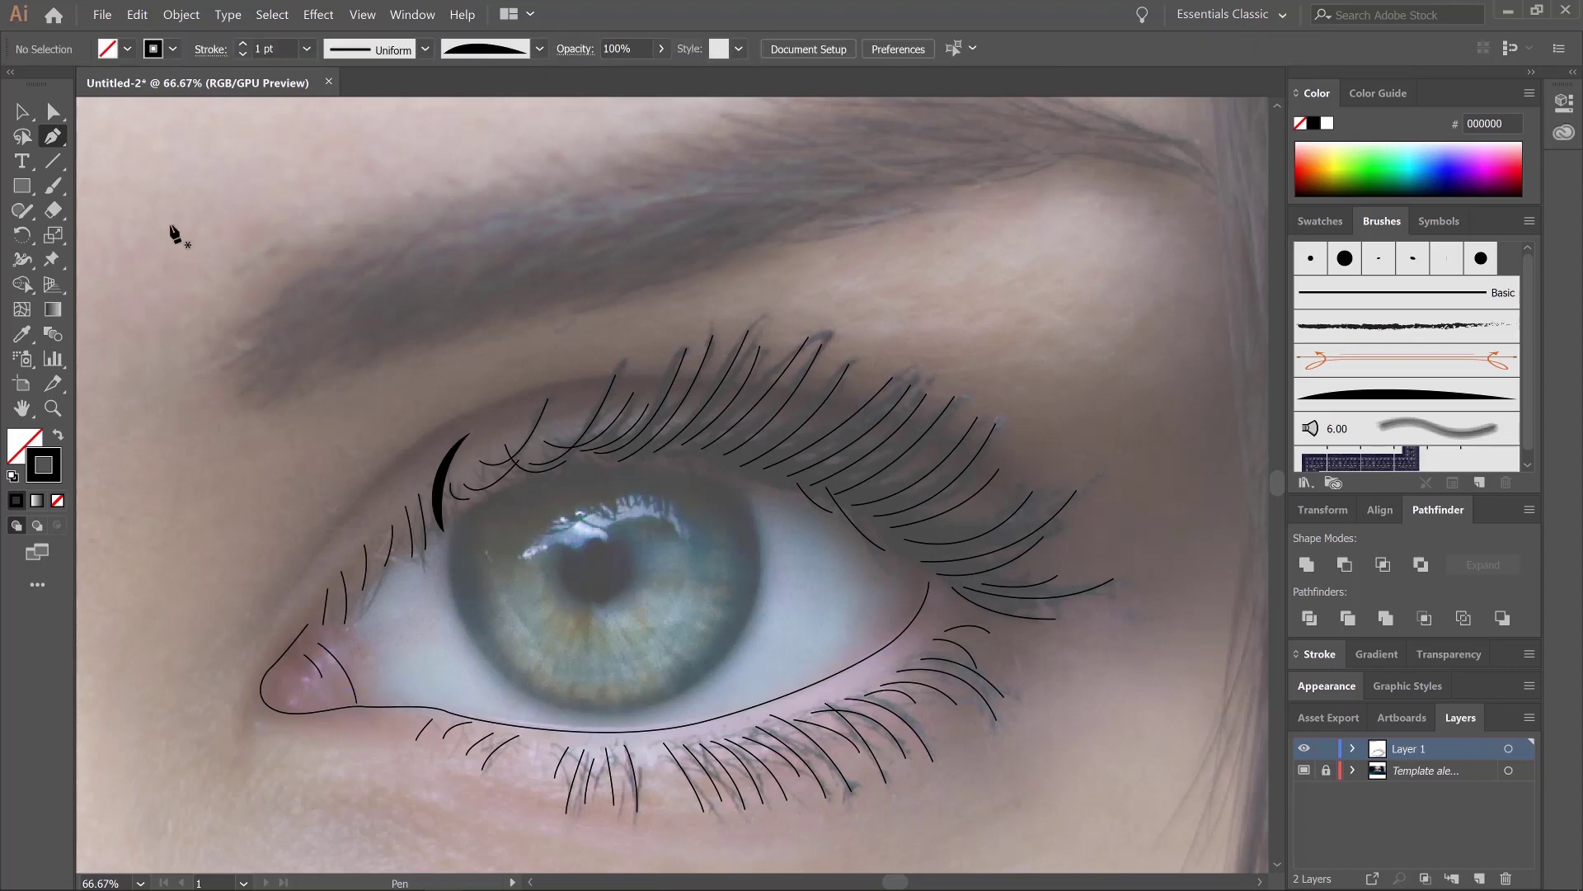
{"action": "left_click", "coordinate": [23, 112]}
Apply the tapered Art Brush 1 to all lash and lid paths, then check the line art without the template.
{"action": "key", "text": "ctrl+a"}
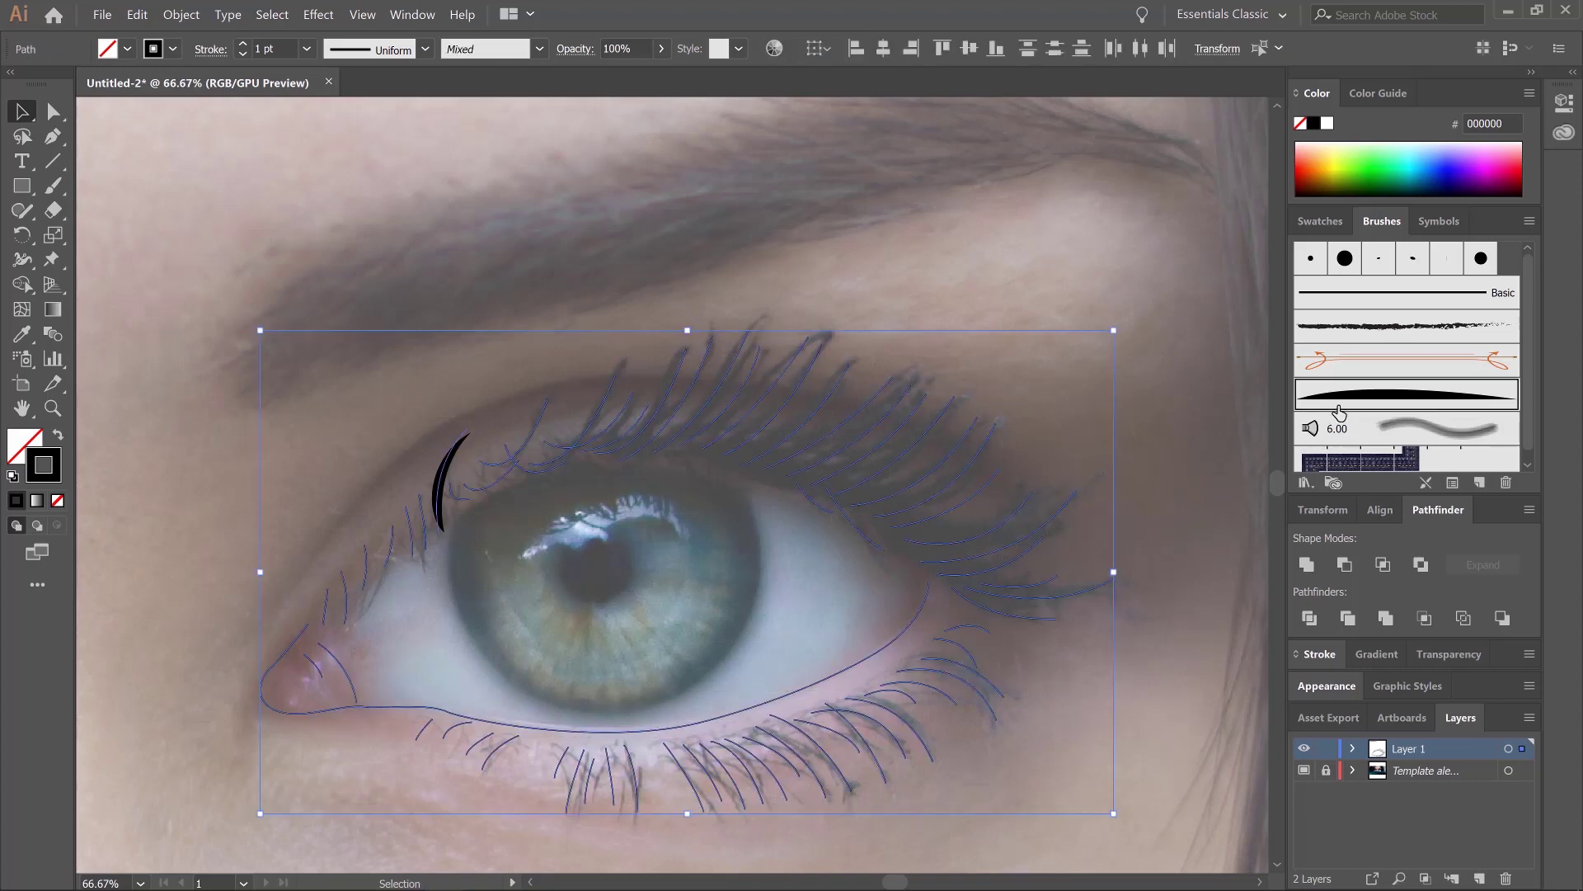
{"action": "left_click", "coordinate": [1353, 401]}
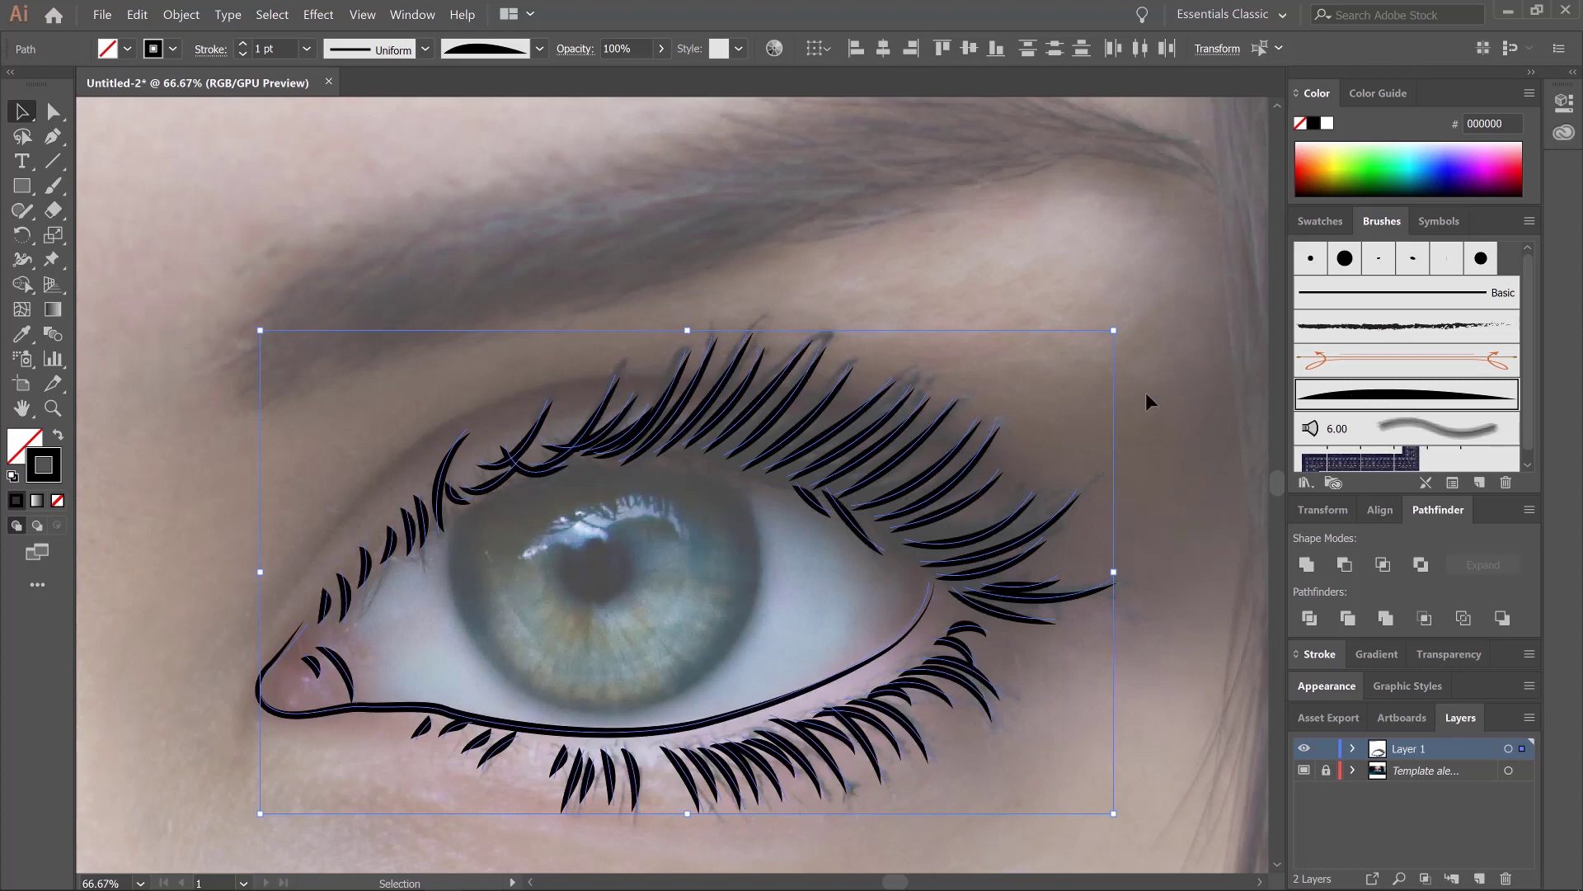
{"action": "left_click", "coordinate": [1150, 403]}
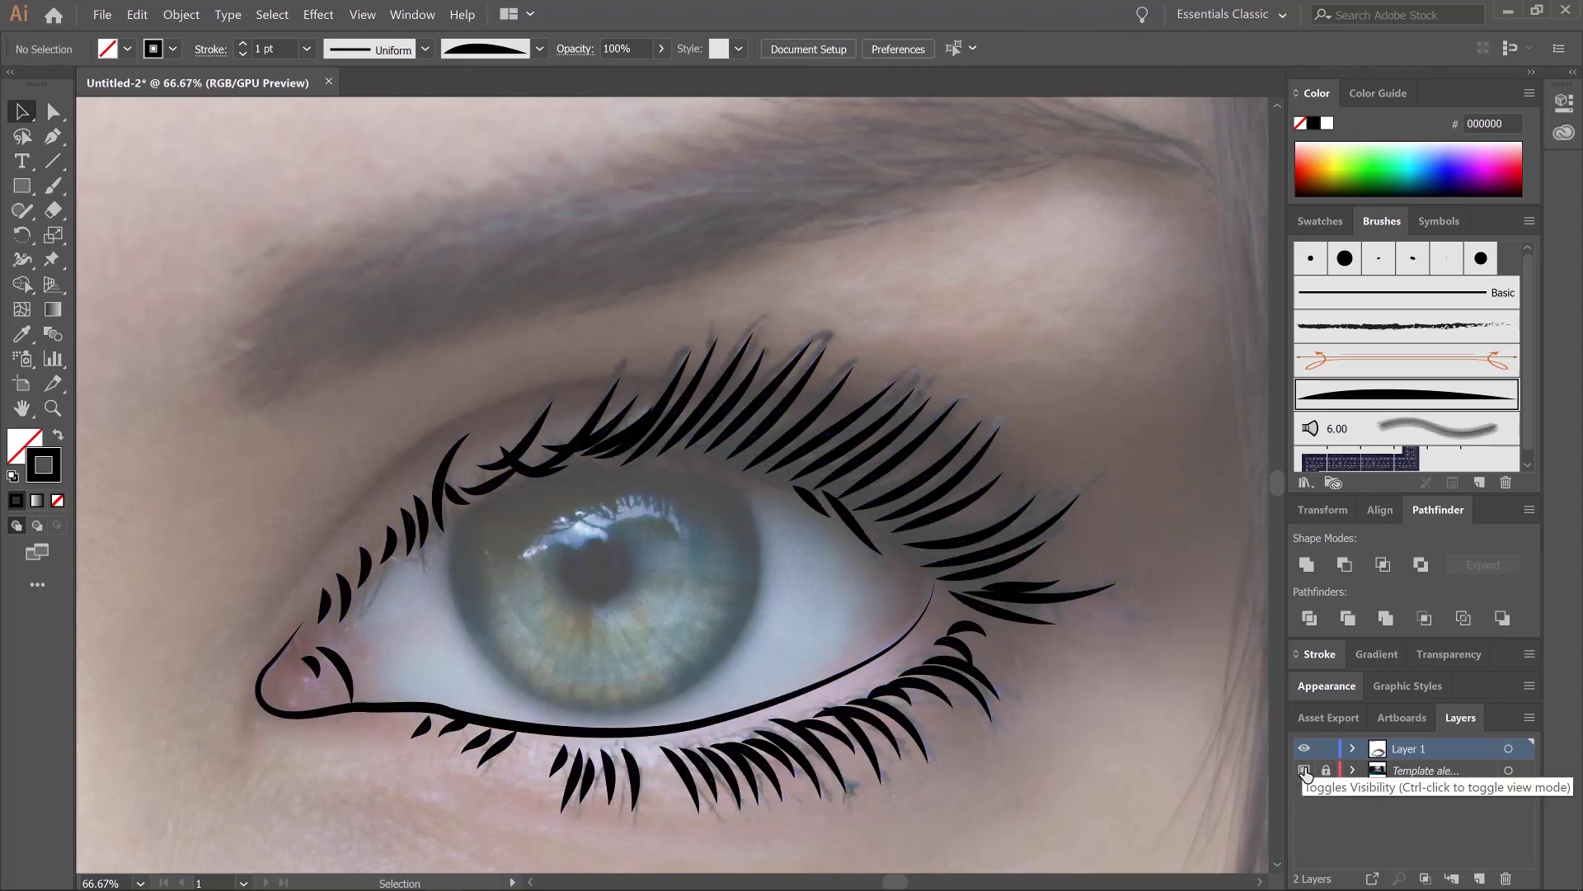
{"action": "left_click", "coordinate": [1304, 770]}
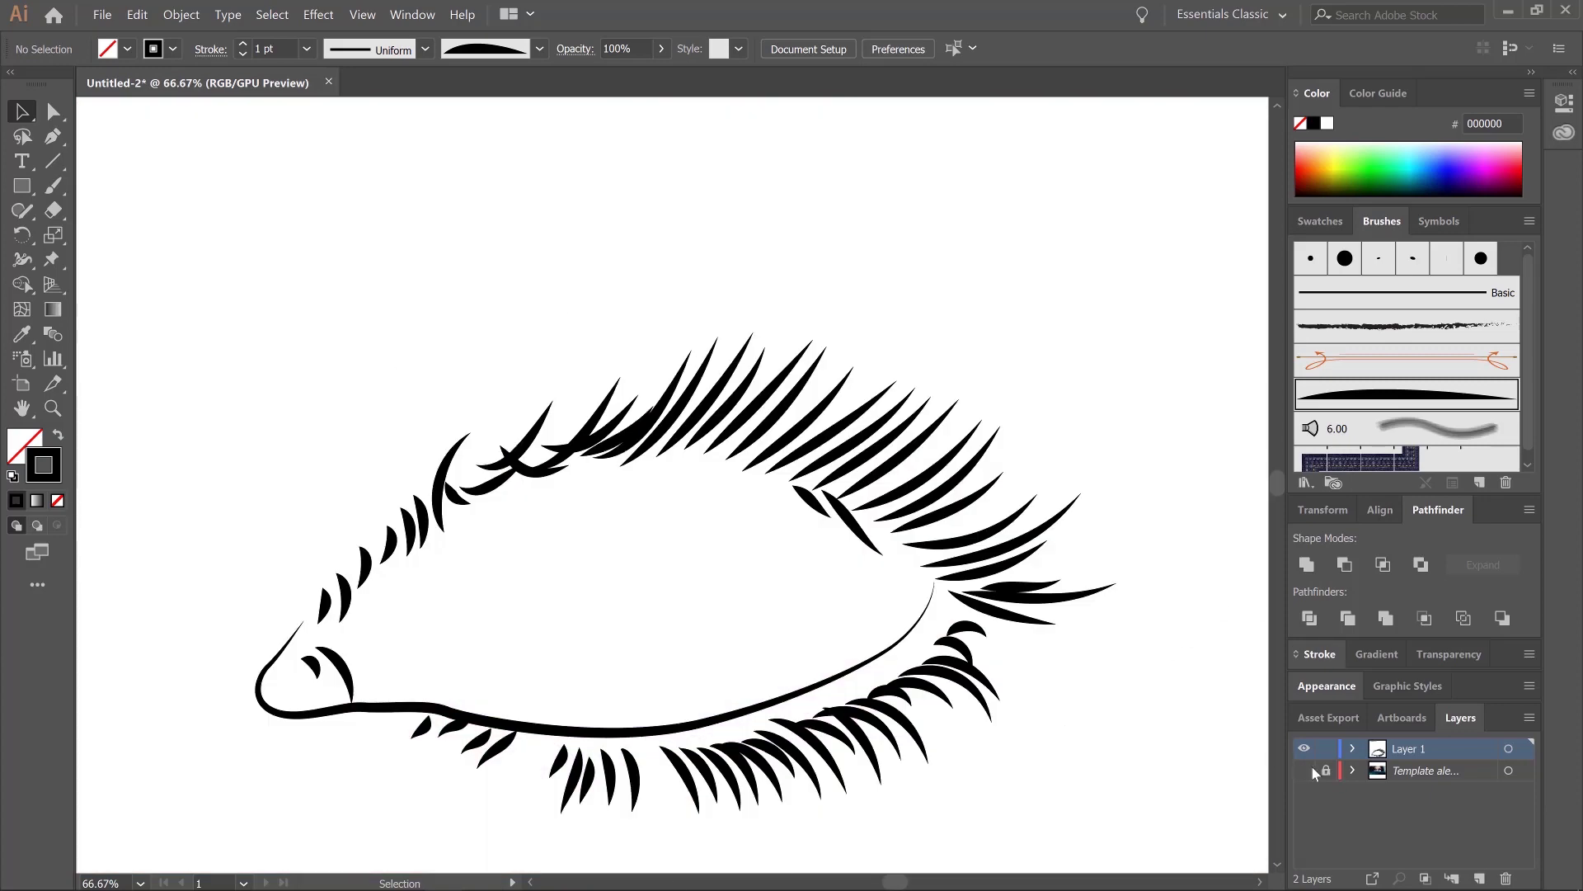
{"action": "left_click", "coordinate": [1305, 771]}
{"action": "left_click", "coordinate": [51, 137]}
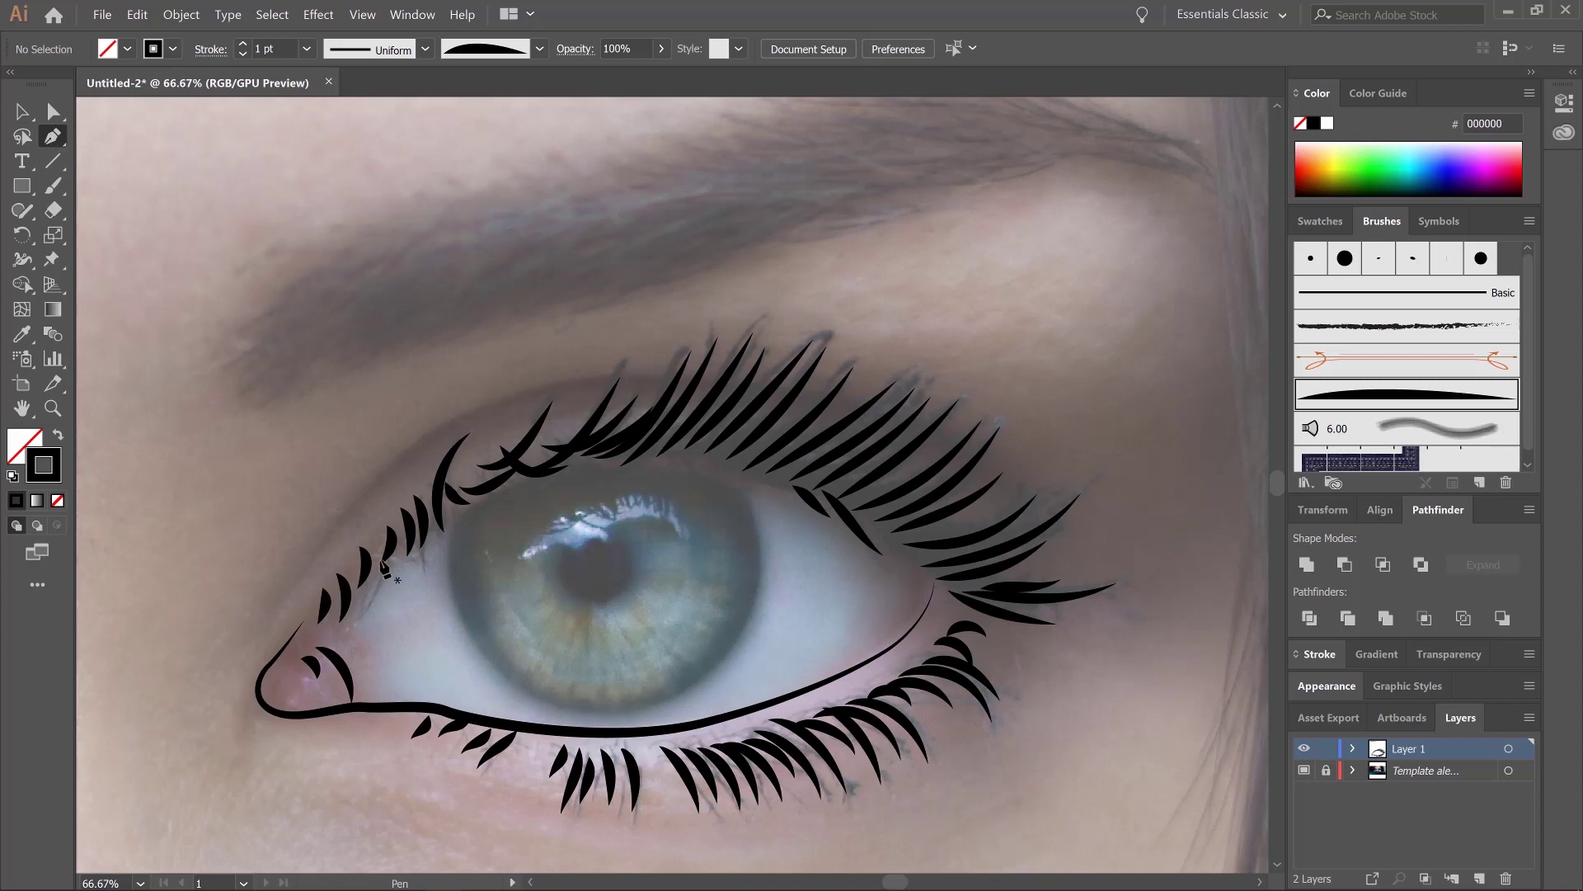
Trace a closed curved Pen outline around the round edge of the iris.
{"action": "left_click", "coordinate": [461, 517]}
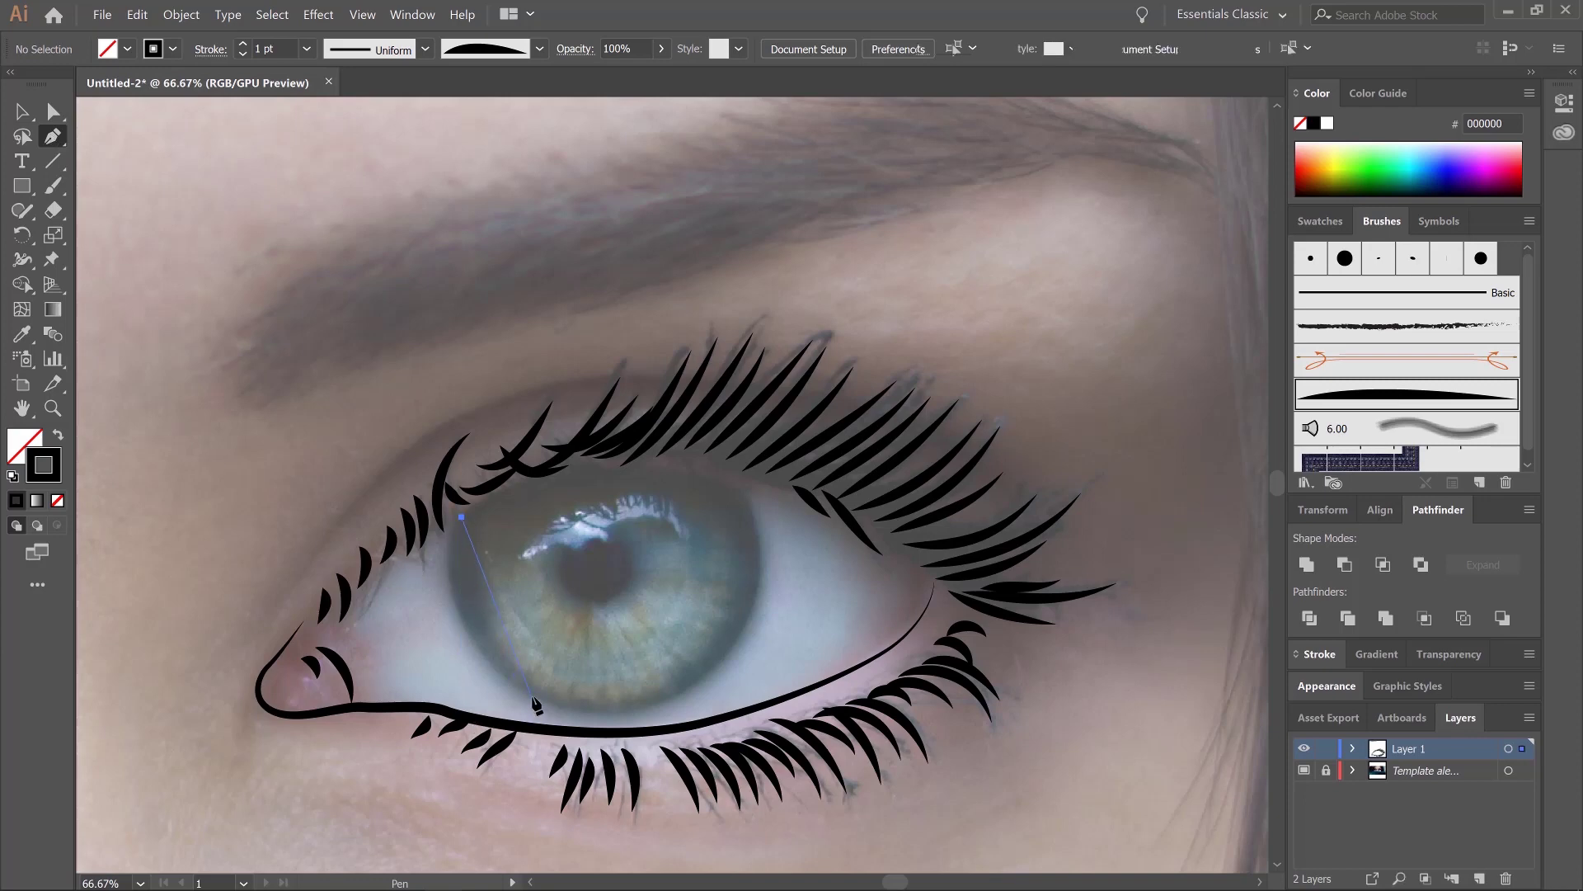
{"action": "left_click_drag", "start_coordinate": [490, 662], "coordinate": [559, 741]}
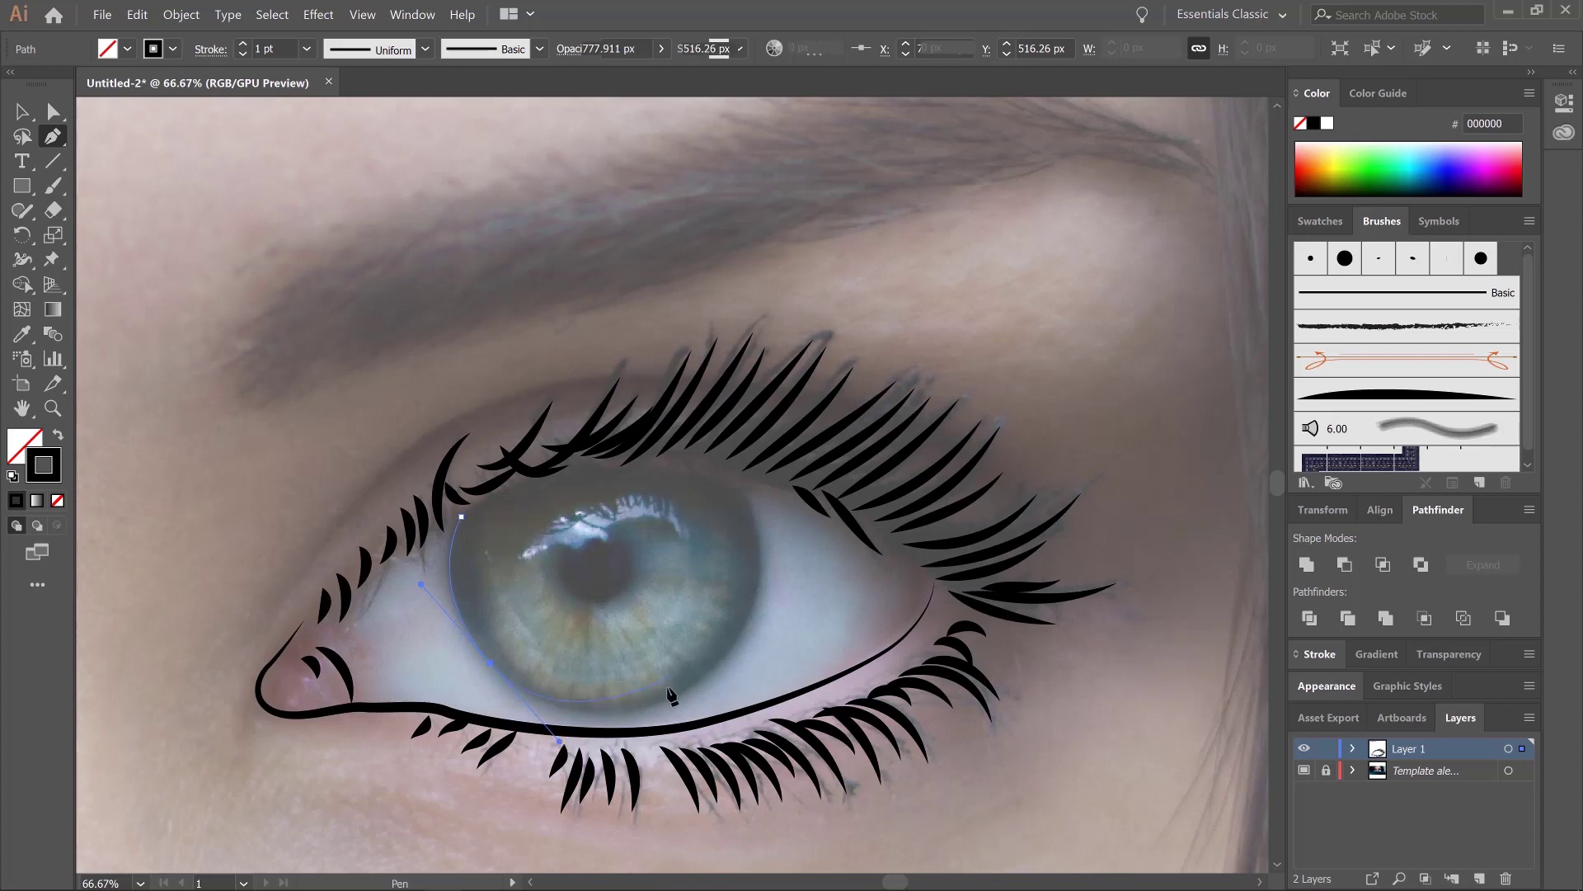
{"action": "left_click_drag", "start_coordinate": [688, 690], "coordinate": [714, 677]}
{"action": "left_click_drag", "start_coordinate": [756, 550], "coordinate": [747, 491]}
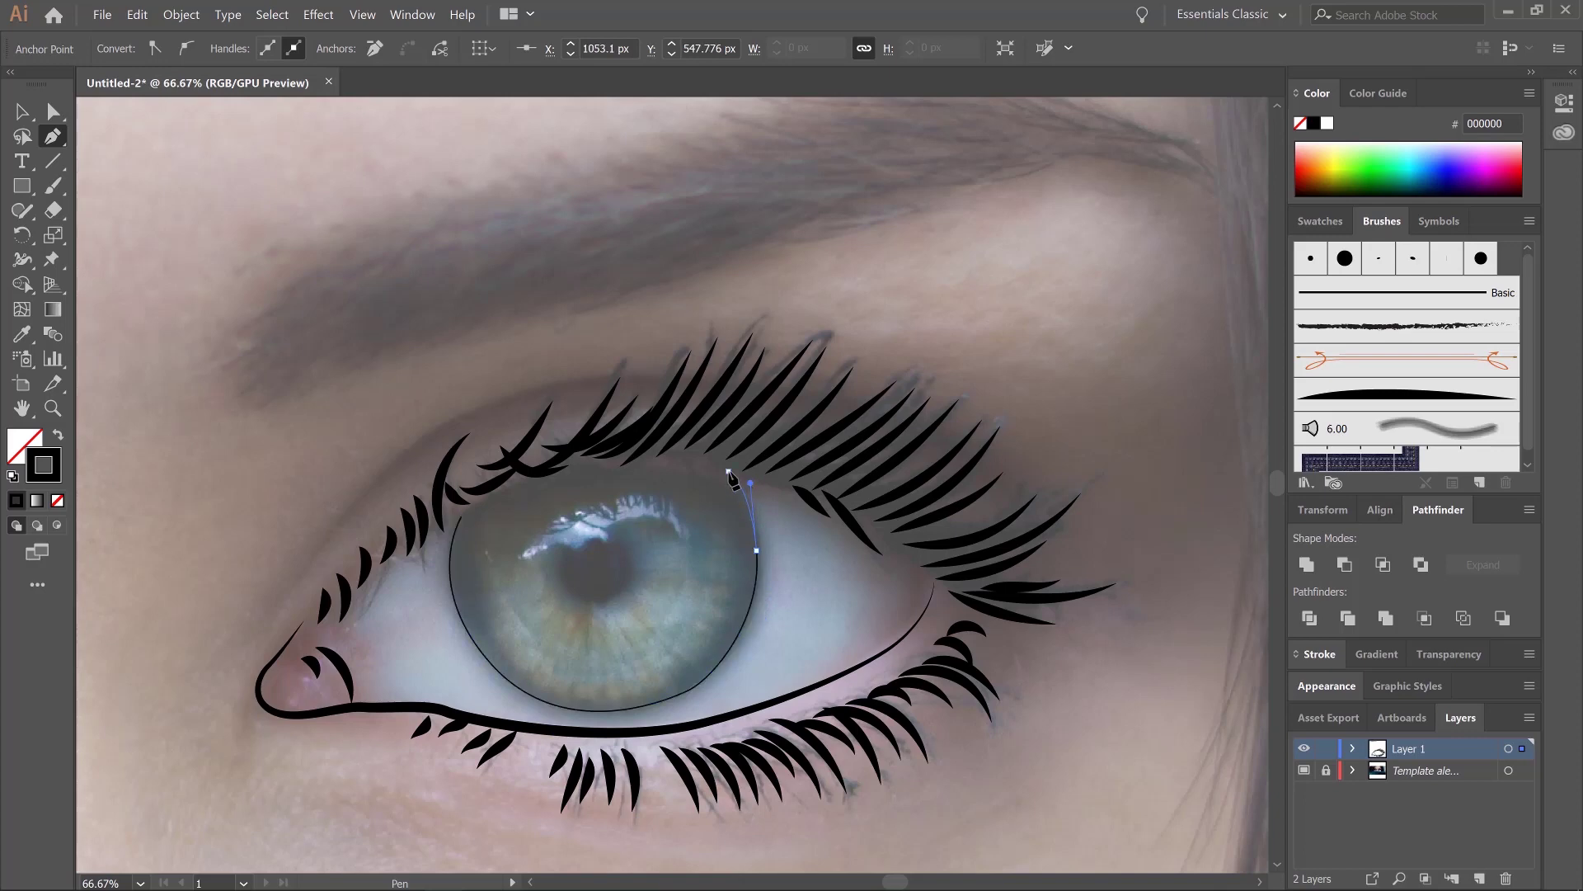
{"action": "left_click", "coordinate": [729, 471]}
{"action": "key", "text": "ctrl+shift+a"}
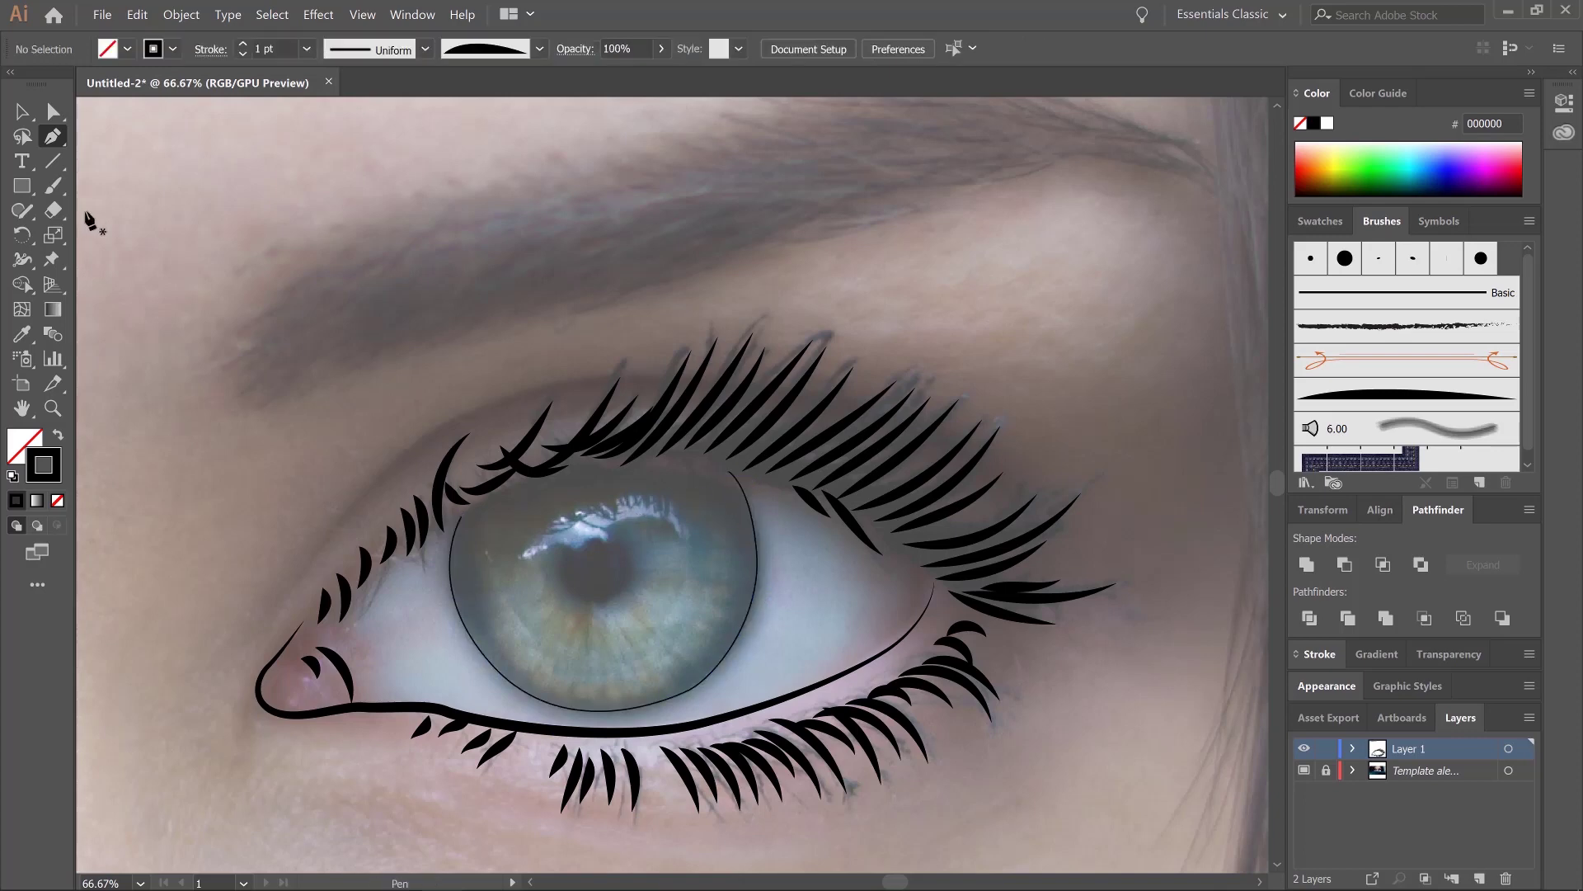
{"action": "left_click", "coordinate": [23, 186]}
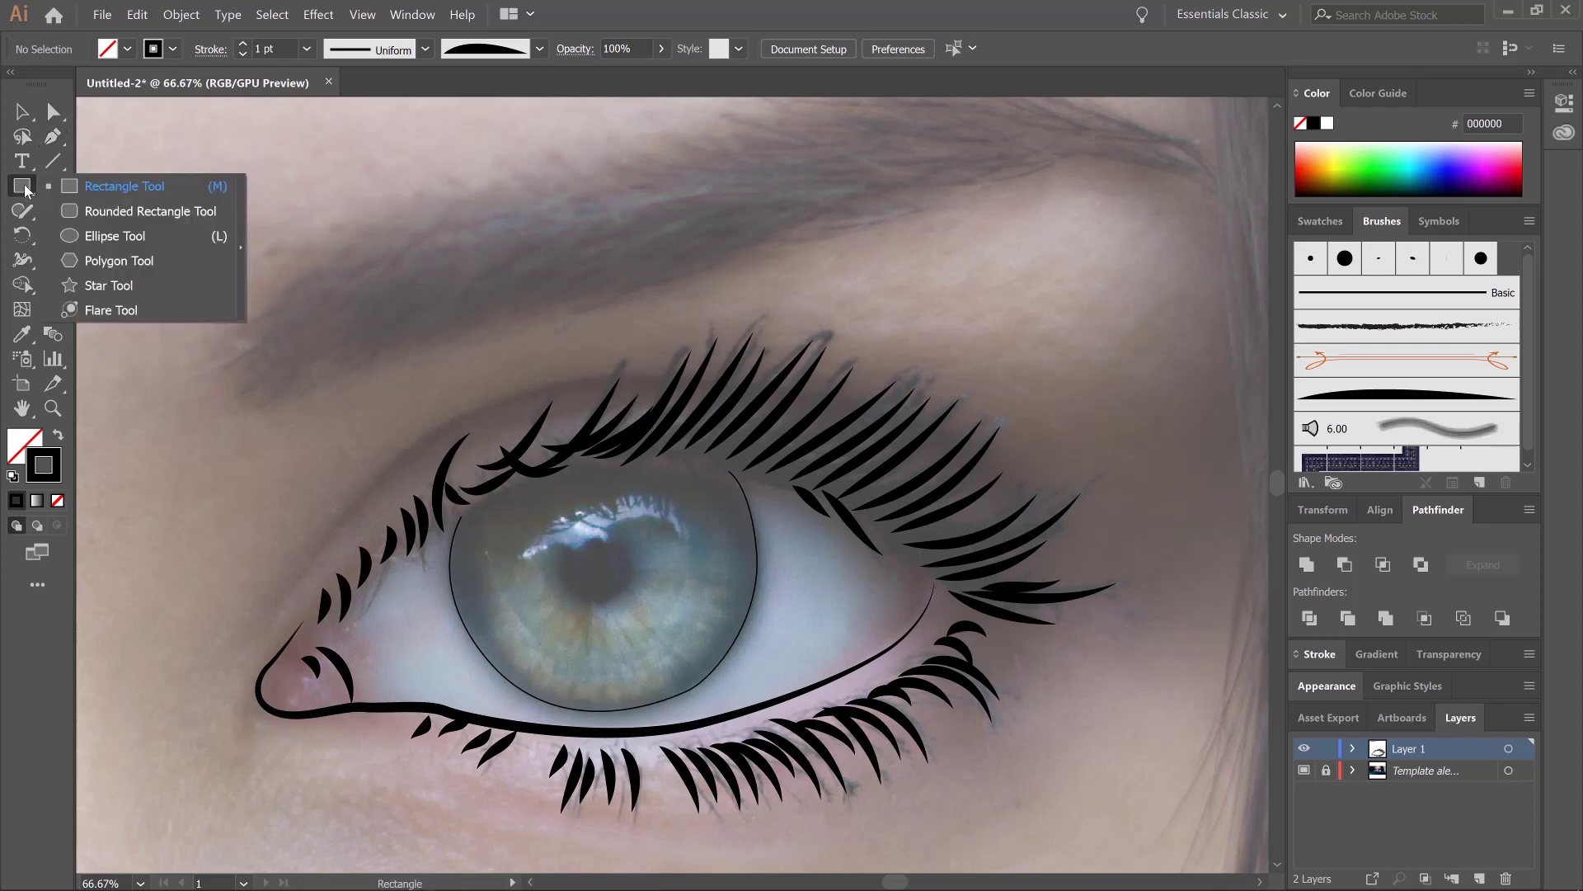
Draw a circle around the pupil and apply Art Brush 1 to both it and the iris.
{"action": "left_click", "coordinate": [149, 238]}
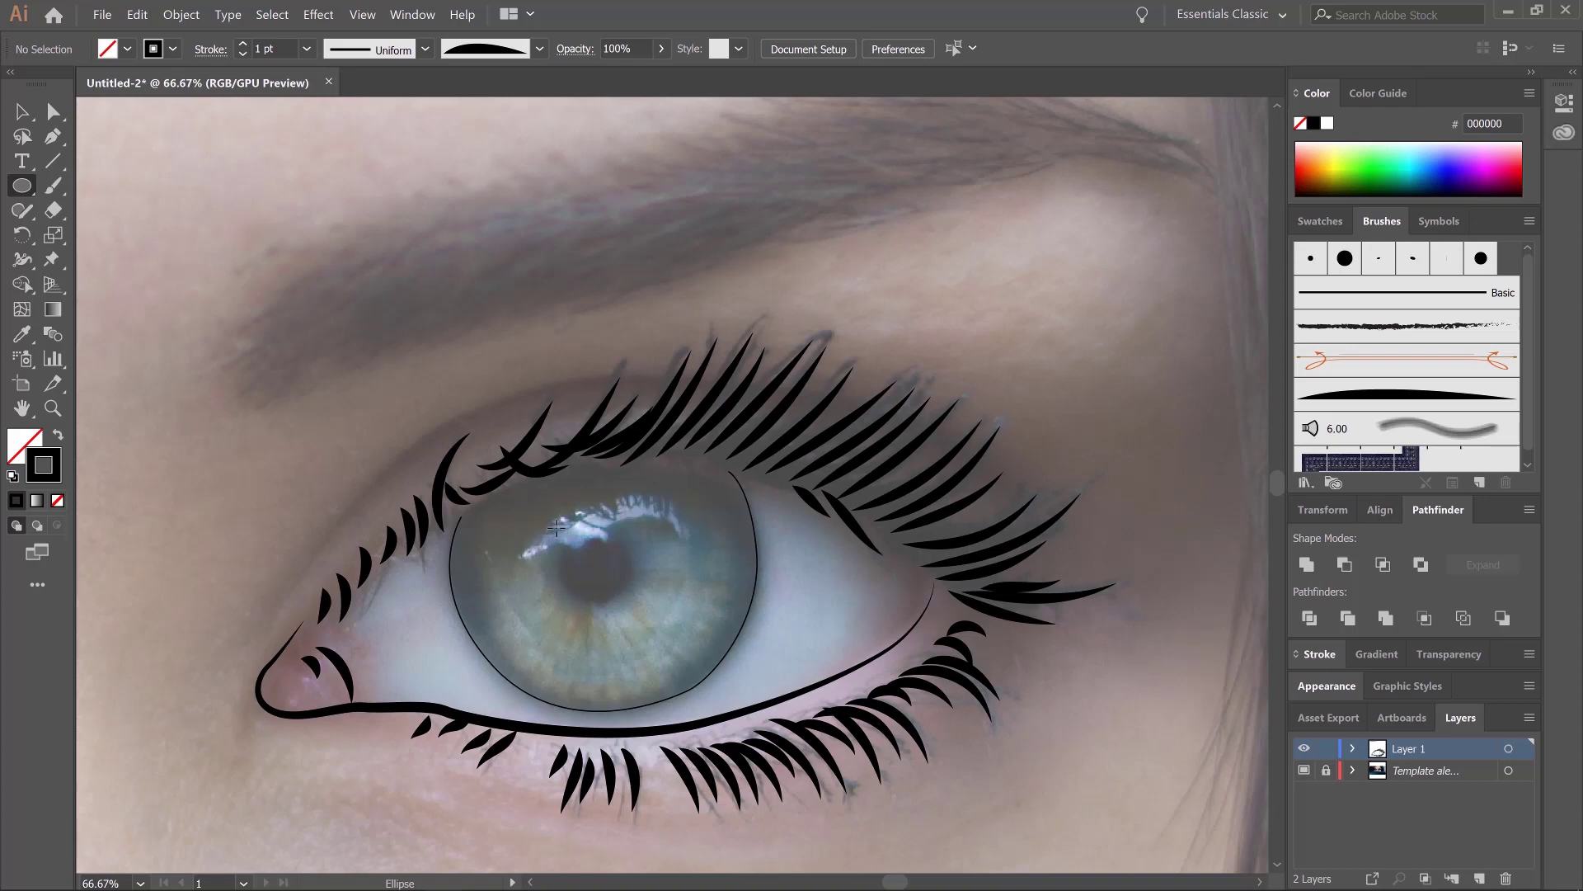
{"action": "left_click_drag", "start_coordinate": [557, 527], "coordinate": [634, 603]}
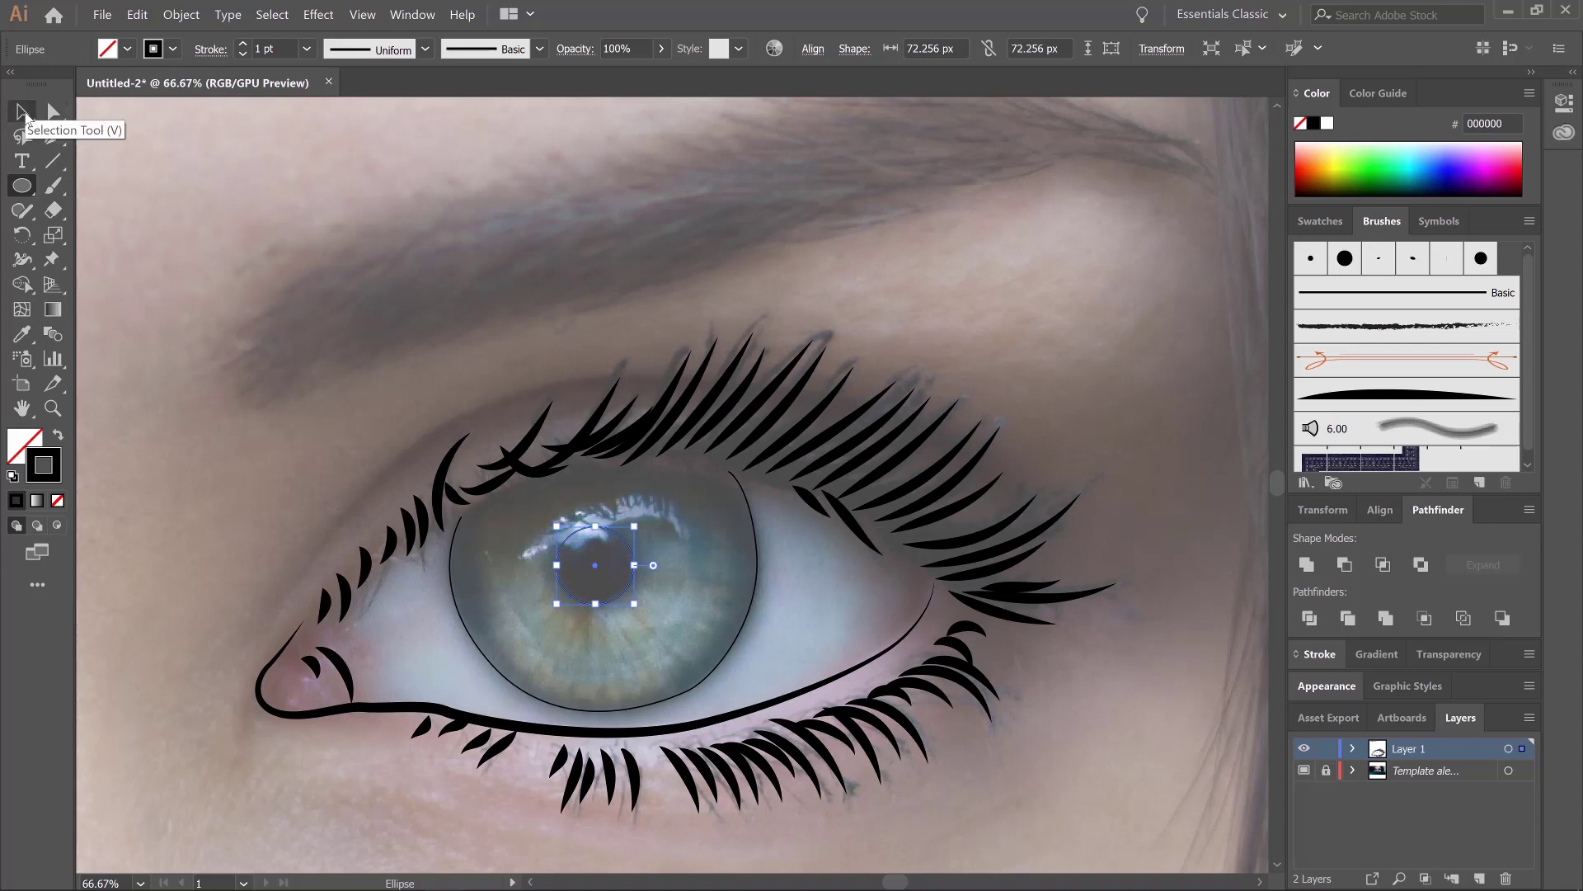
{"action": "left_click", "coordinate": [29, 116]}
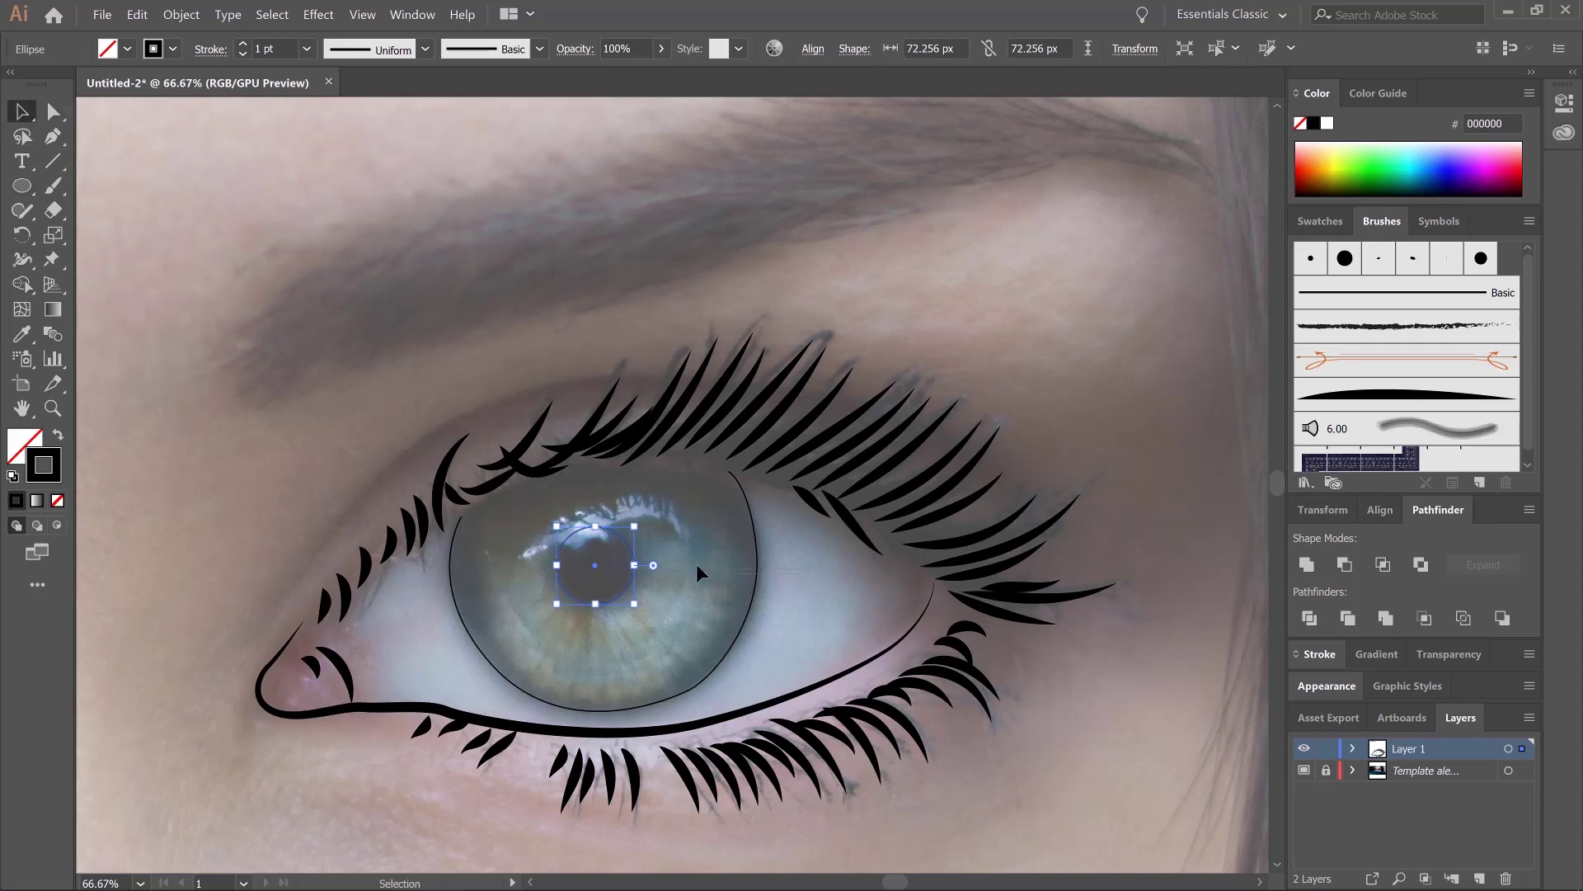
{"action": "left_click", "coordinate": [698, 619], "text": "shift"}
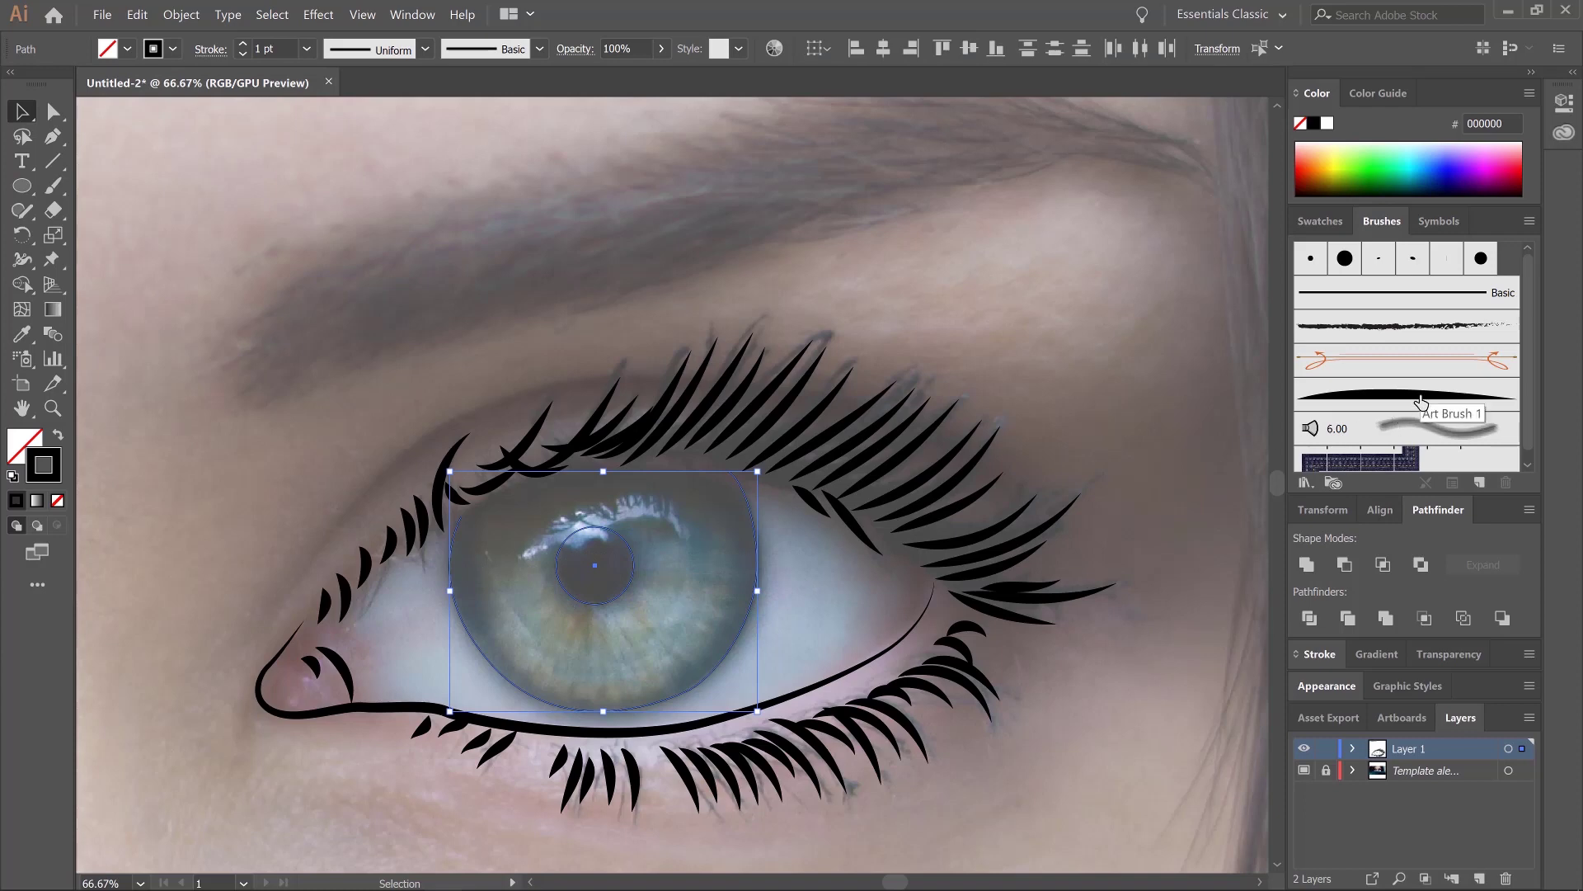
{"action": "left_click", "coordinate": [1420, 401]}
{"action": "left_click", "coordinate": [1089, 453]}
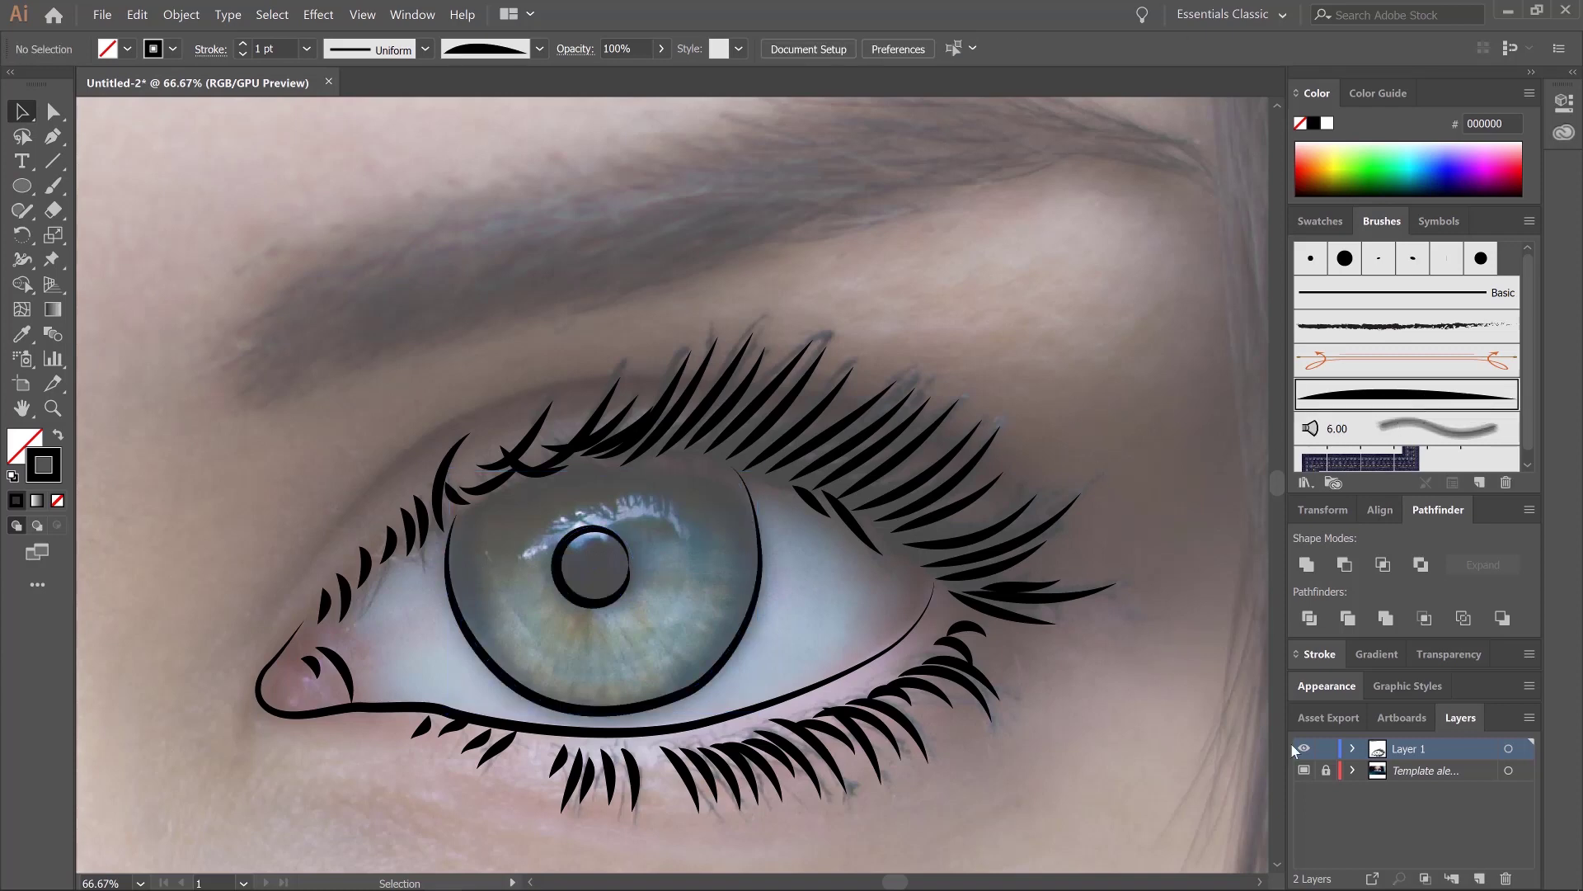
Draw short two-point radial lines all around the pupil across the iris.
{"action": "key", "text": "p"}
{"action": "left_click", "coordinate": [536, 563]}
{"action": "left_click", "coordinate": [482, 590]}
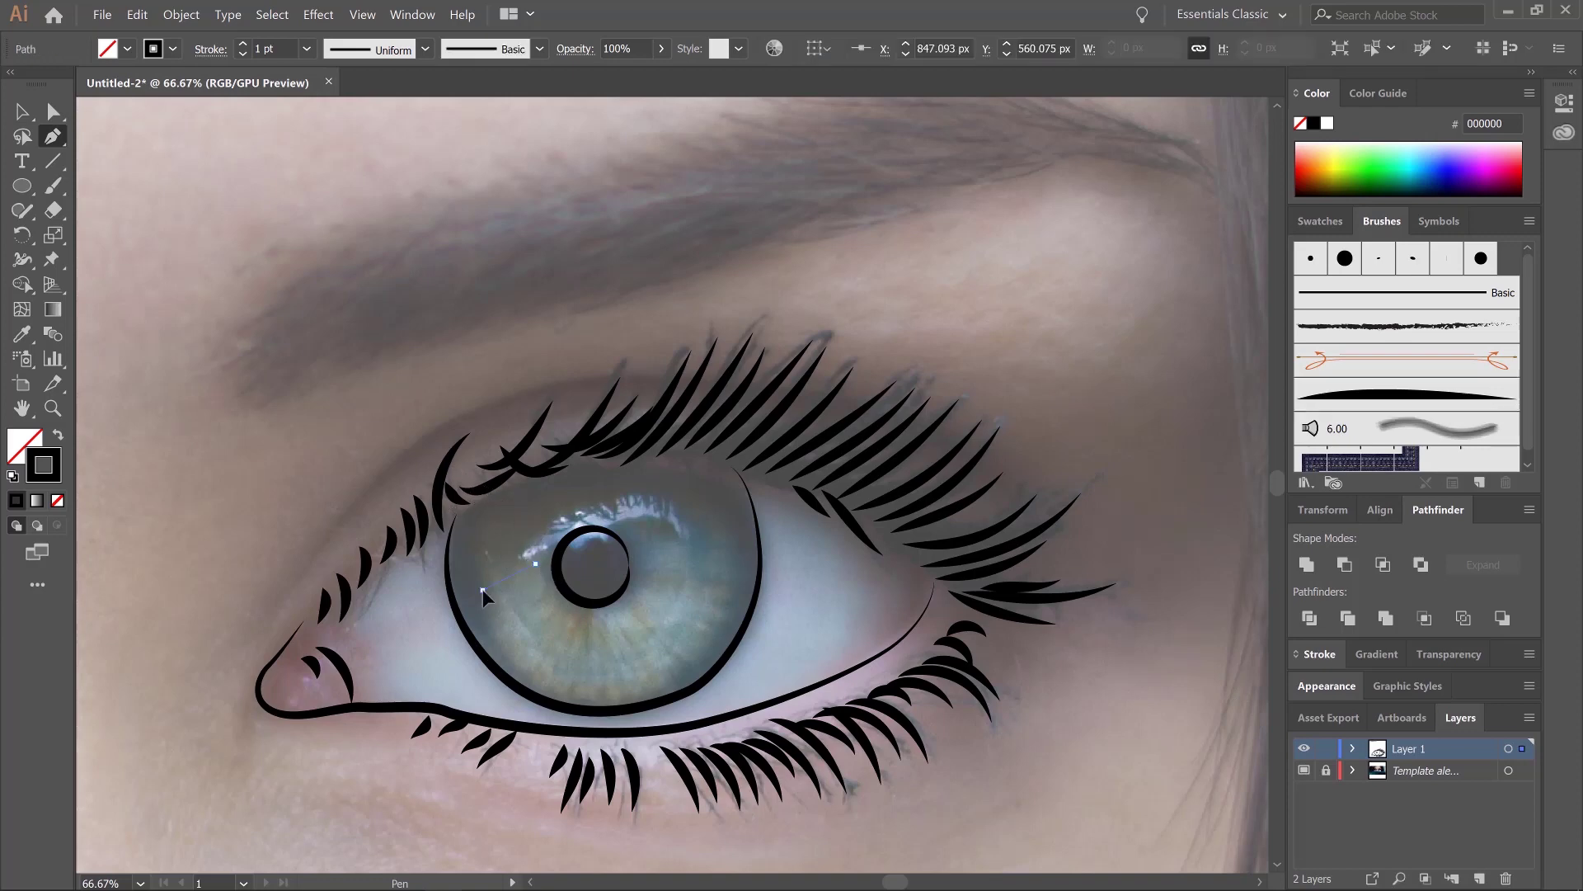
{"action": "left_click", "coordinate": [536, 594]}
{"action": "left_click", "coordinate": [495, 619]}
{"action": "left_click", "coordinate": [586, 622]}
{"action": "left_click", "coordinate": [584, 684]}
{"action": "left_click", "coordinate": [631, 615]}
{"action": "left_click", "coordinate": [668, 660]}
{"action": "left_click", "coordinate": [726, 581]}
{"action": "left_click", "coordinate": [709, 499]}
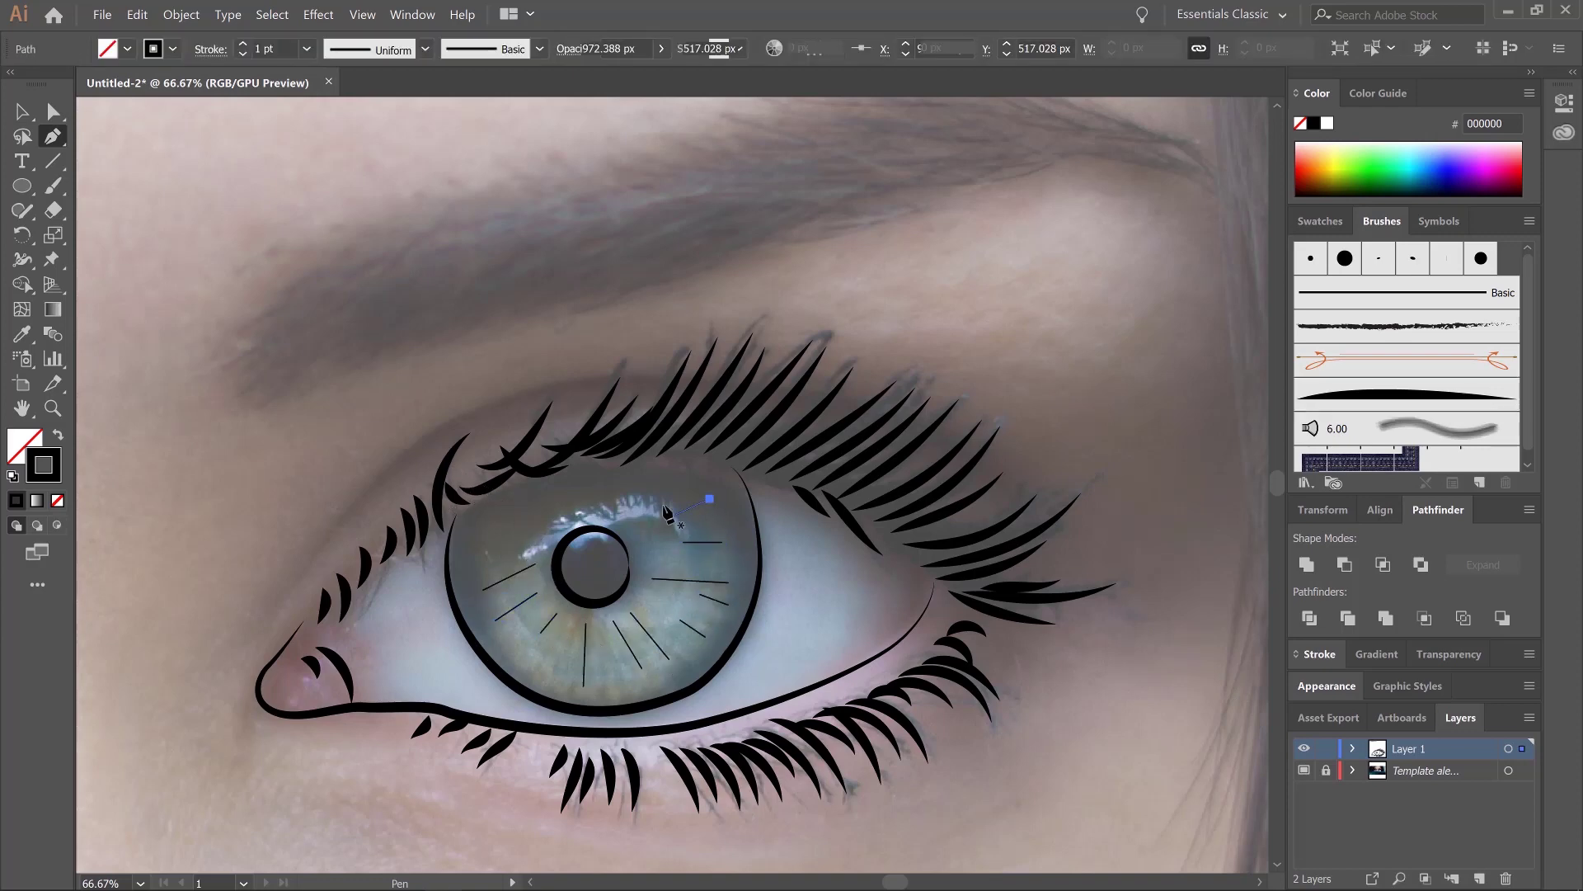
{"action": "left_click", "coordinate": [672, 516]}
{"action": "left_click", "coordinate": [617, 503]}
{"action": "left_click", "coordinate": [614, 481]}
{"action": "left_click", "coordinate": [551, 520]}
{"action": "left_click", "coordinate": [529, 500]}
{"action": "left_click", "coordinate": [536, 536]}
{"action": "left_click", "coordinate": [502, 528]}
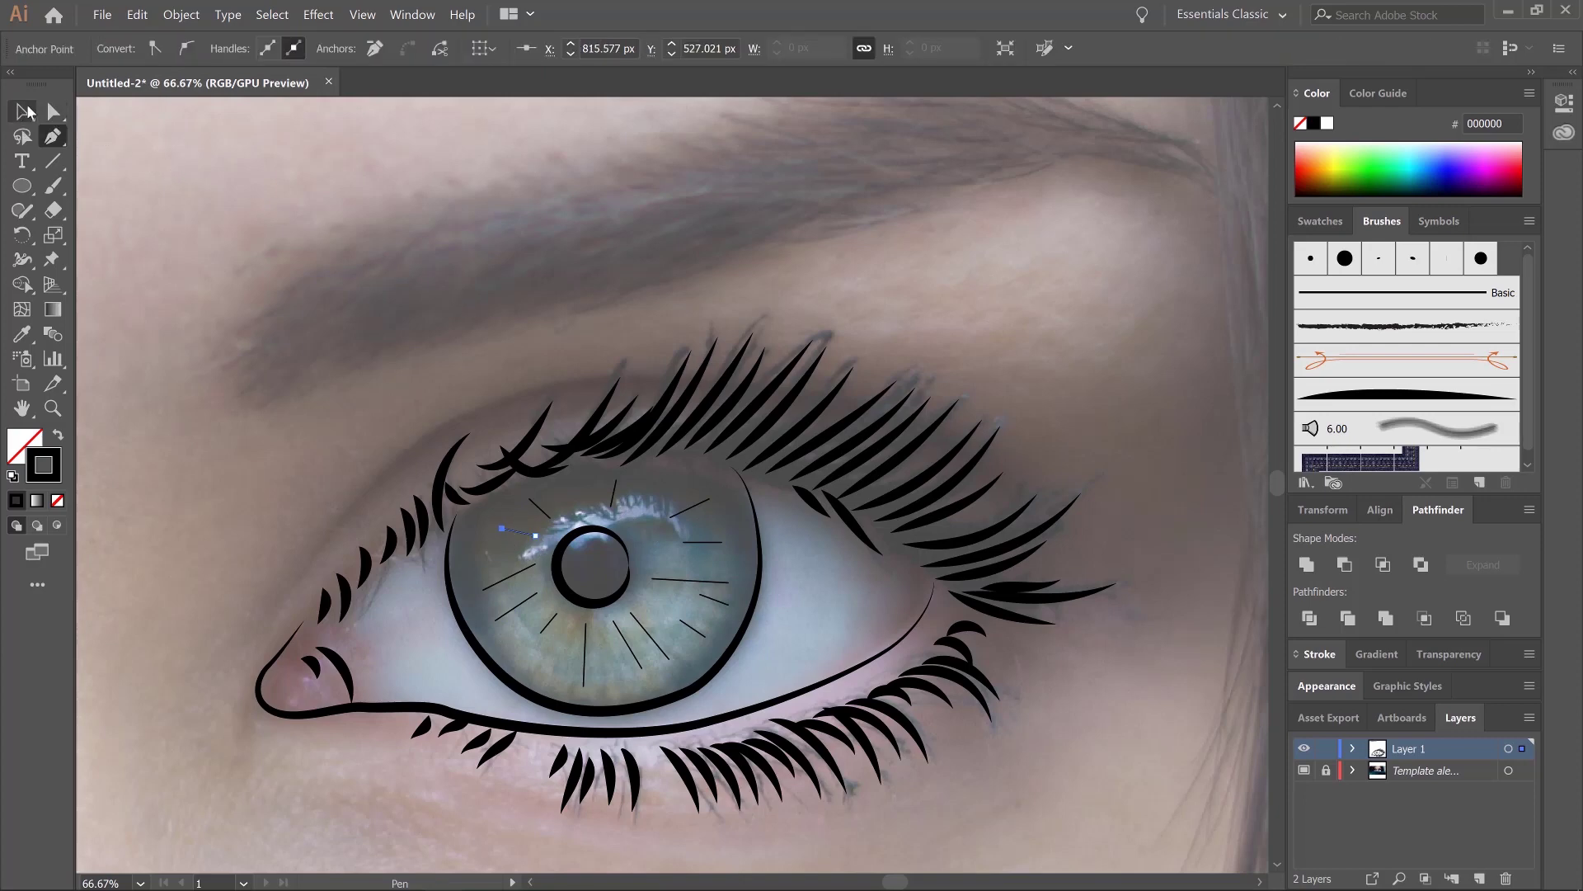
Select all the radial iris lines and apply the tapered Art Brush 1 to them.
{"action": "left_click", "coordinate": [26, 111]}
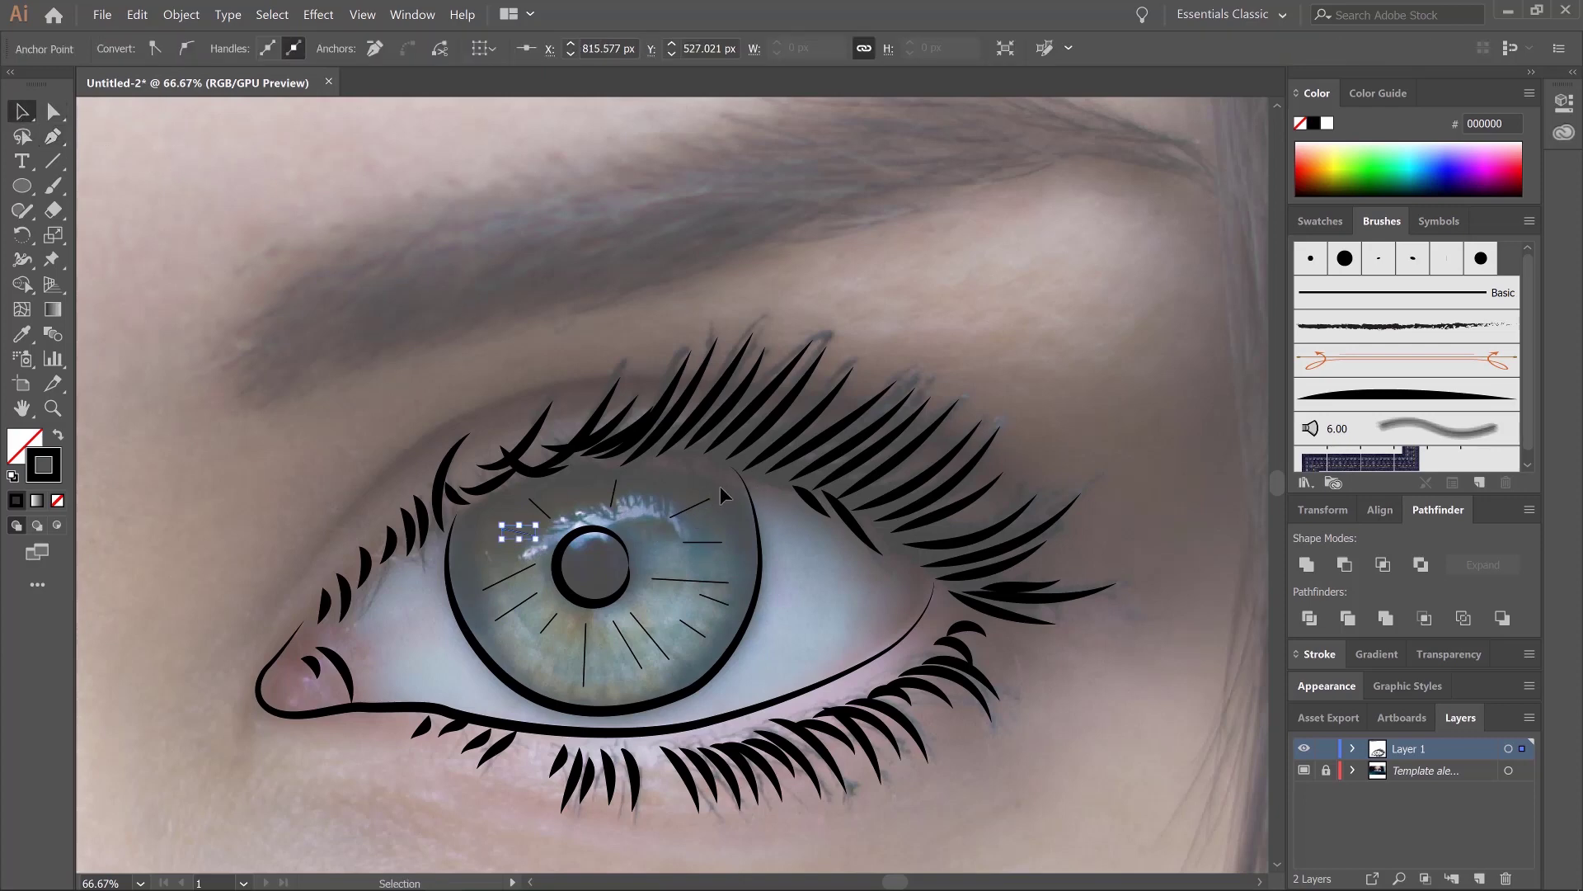
{"action": "left_click_drag", "start_coordinate": [736, 488], "coordinate": [681, 633]}
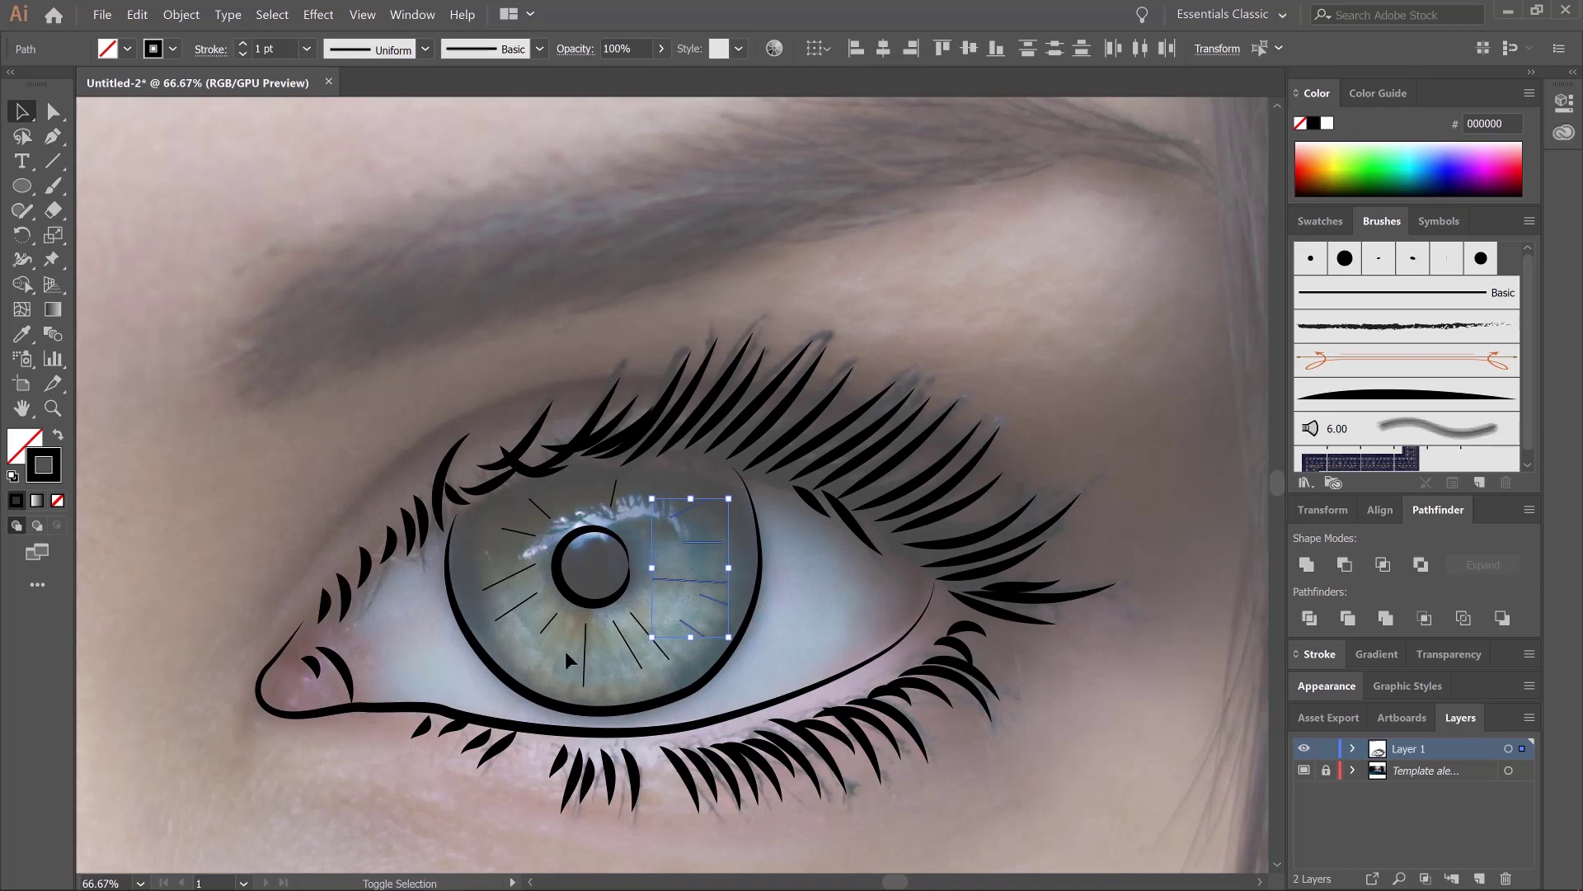
{"action": "left_click", "coordinate": [537, 623], "text": "shift"}
{"action": "left_click_drag", "start_coordinate": [498, 530], "coordinate": [513, 627]}
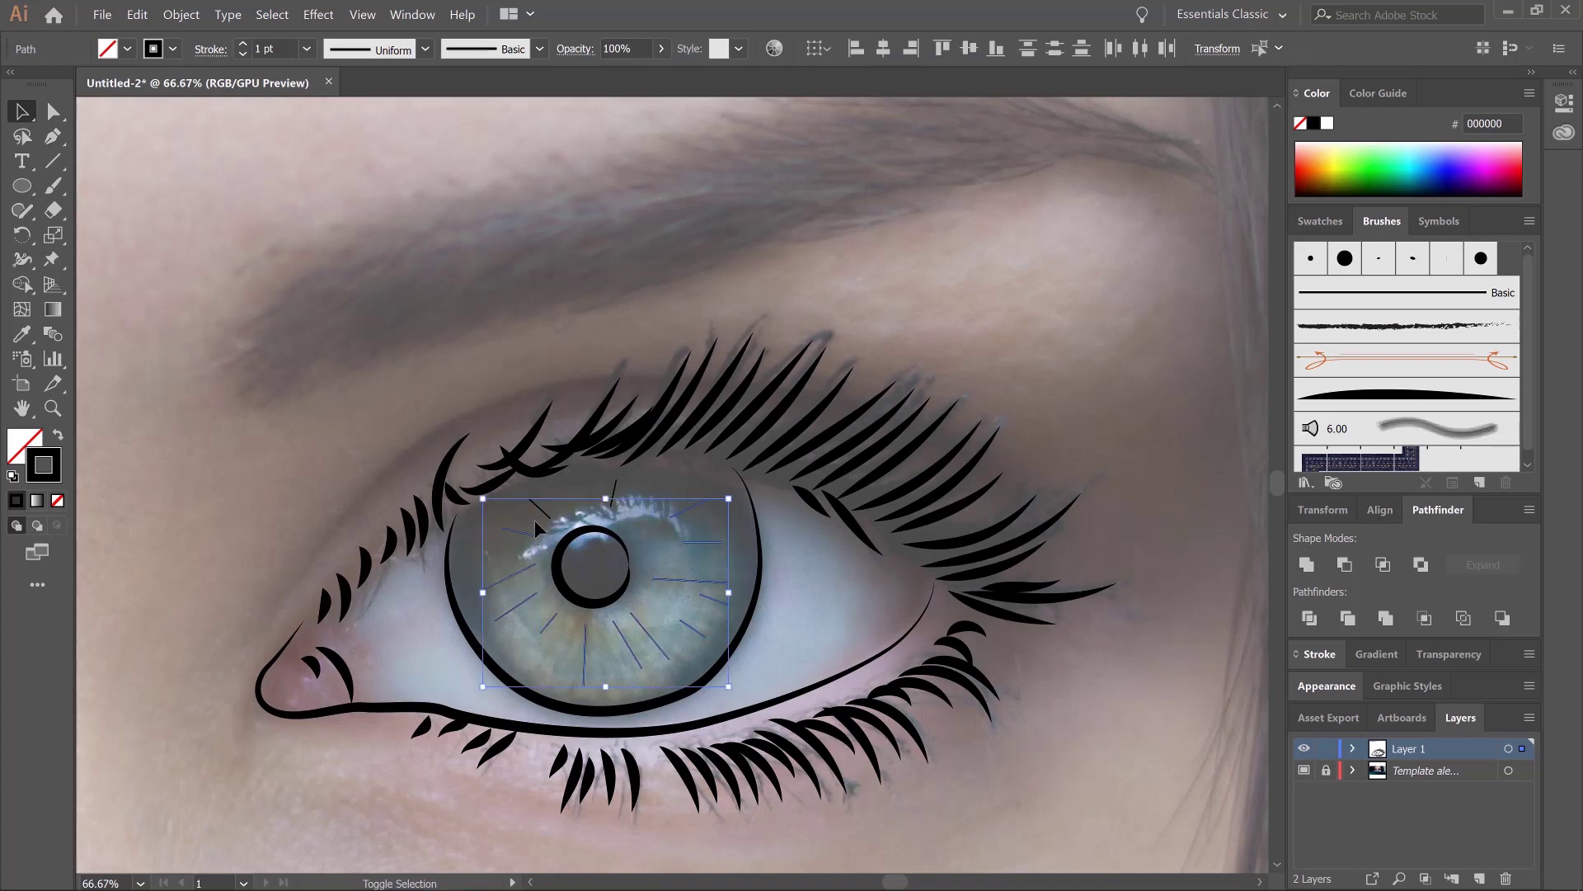
{"action": "left_click", "coordinate": [613, 493], "text": "shift"}
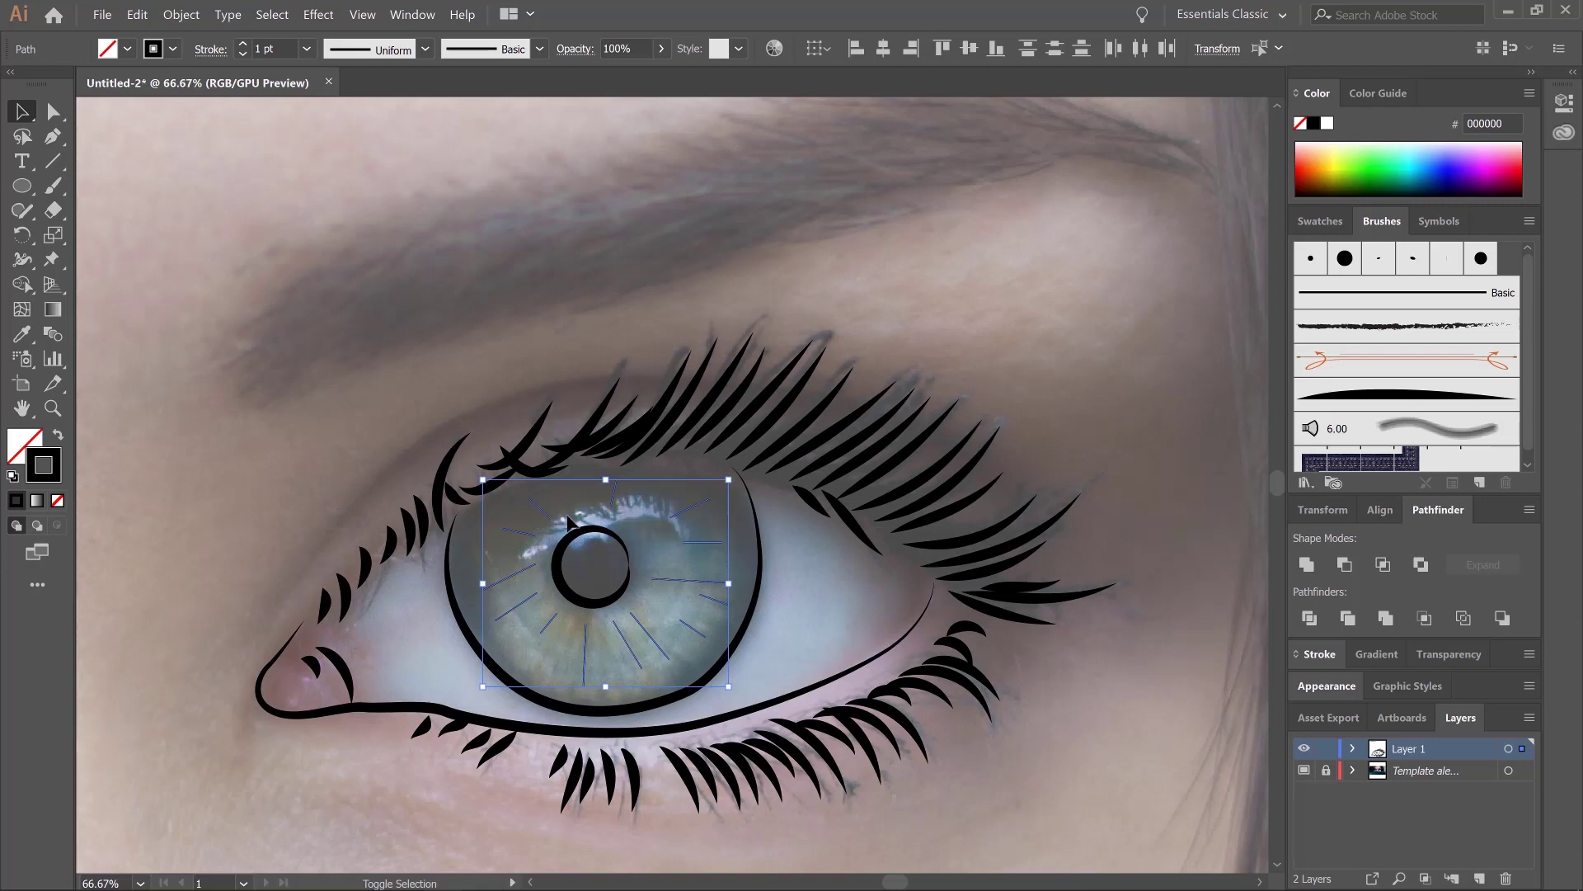
{"action": "left_click", "coordinate": [1453, 387]}
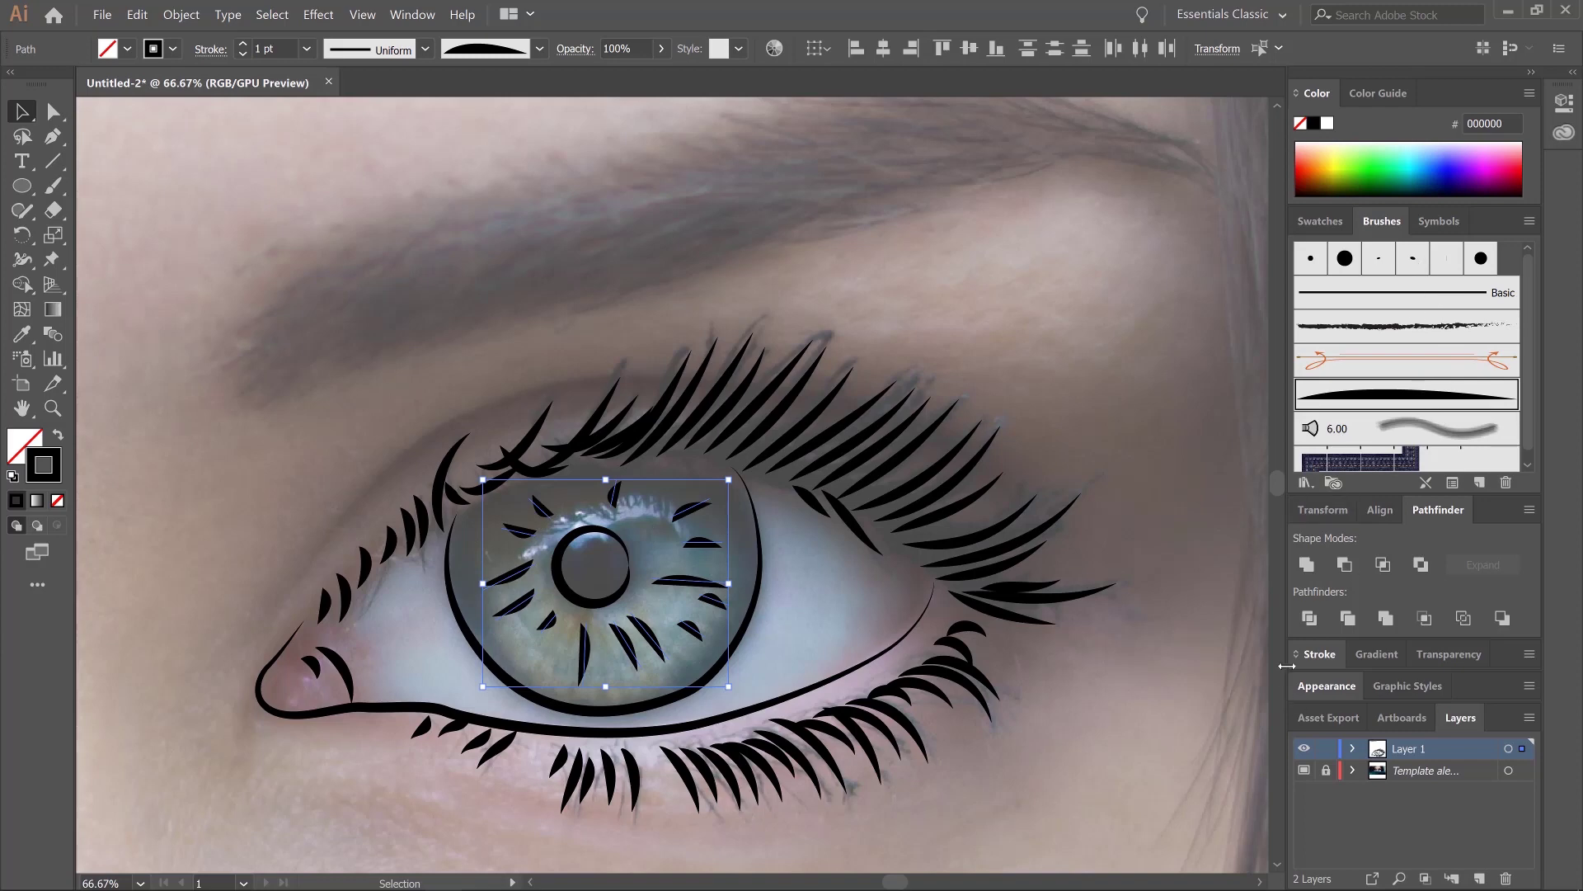
Set the radial iris strokes to a 0.5 pt weight after trying 0.25 pt and 6 pt.
{"action": "left_click", "coordinate": [1300, 655]}
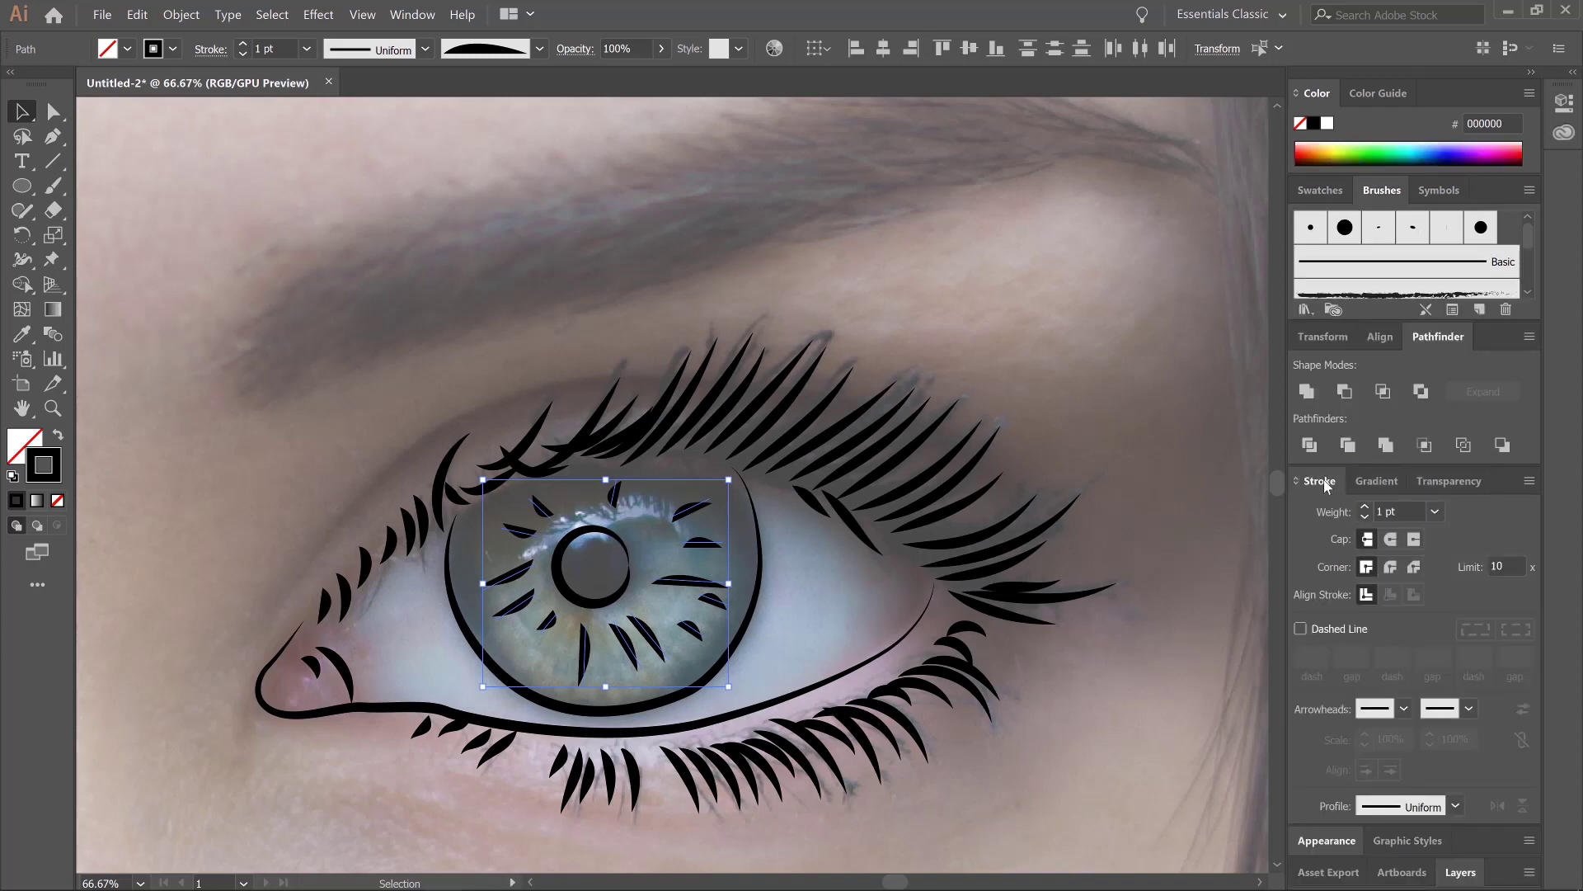
{"action": "left_click", "coordinate": [1436, 512]}
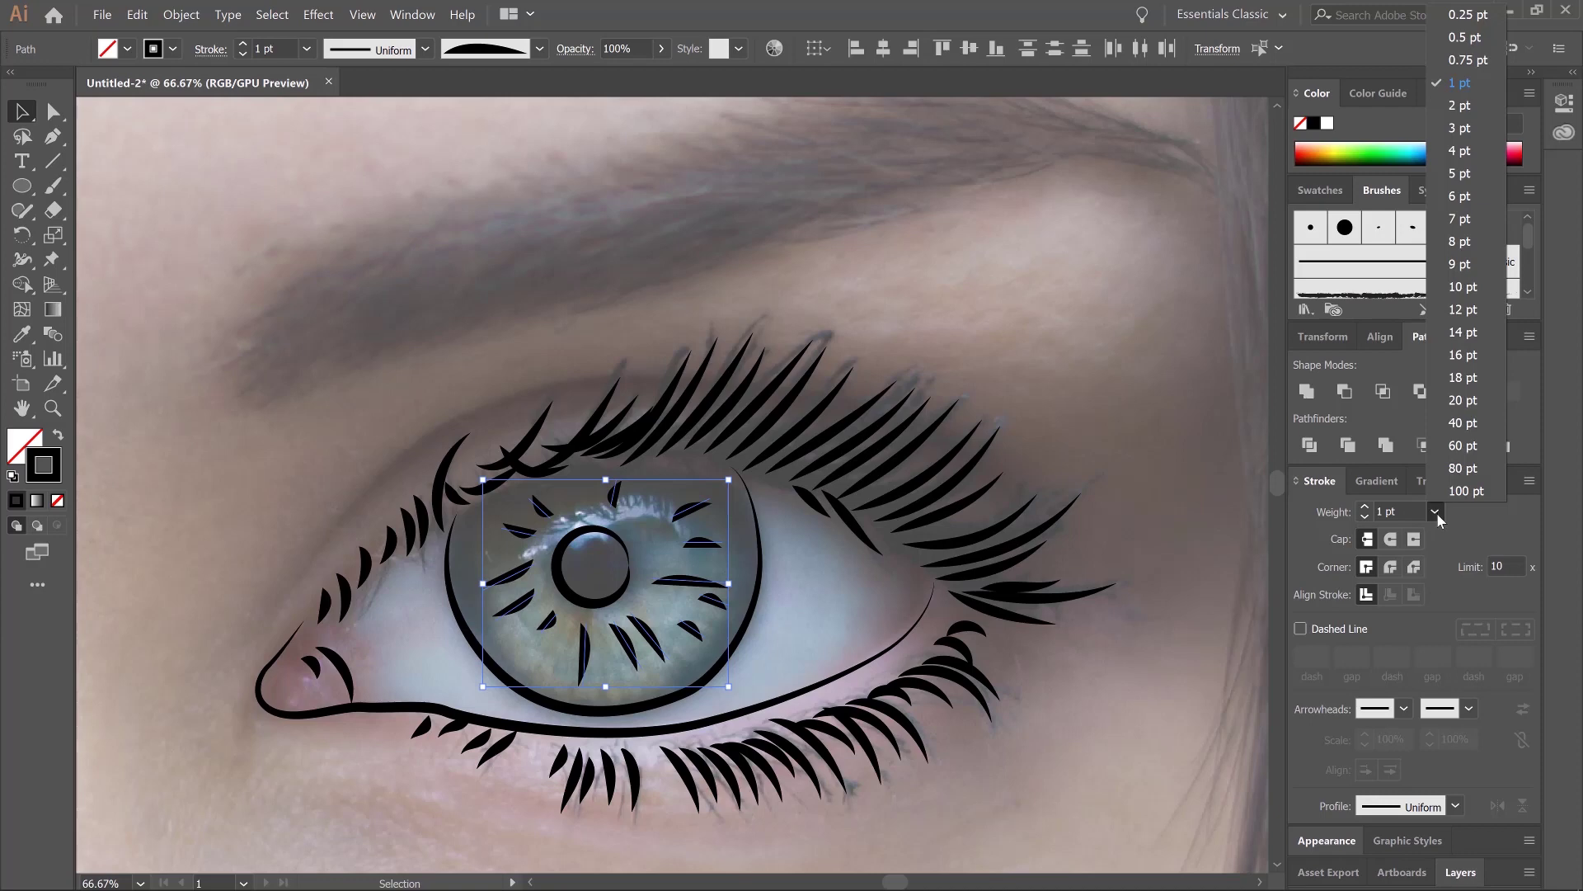
{"action": "left_click", "coordinate": [1468, 14]}
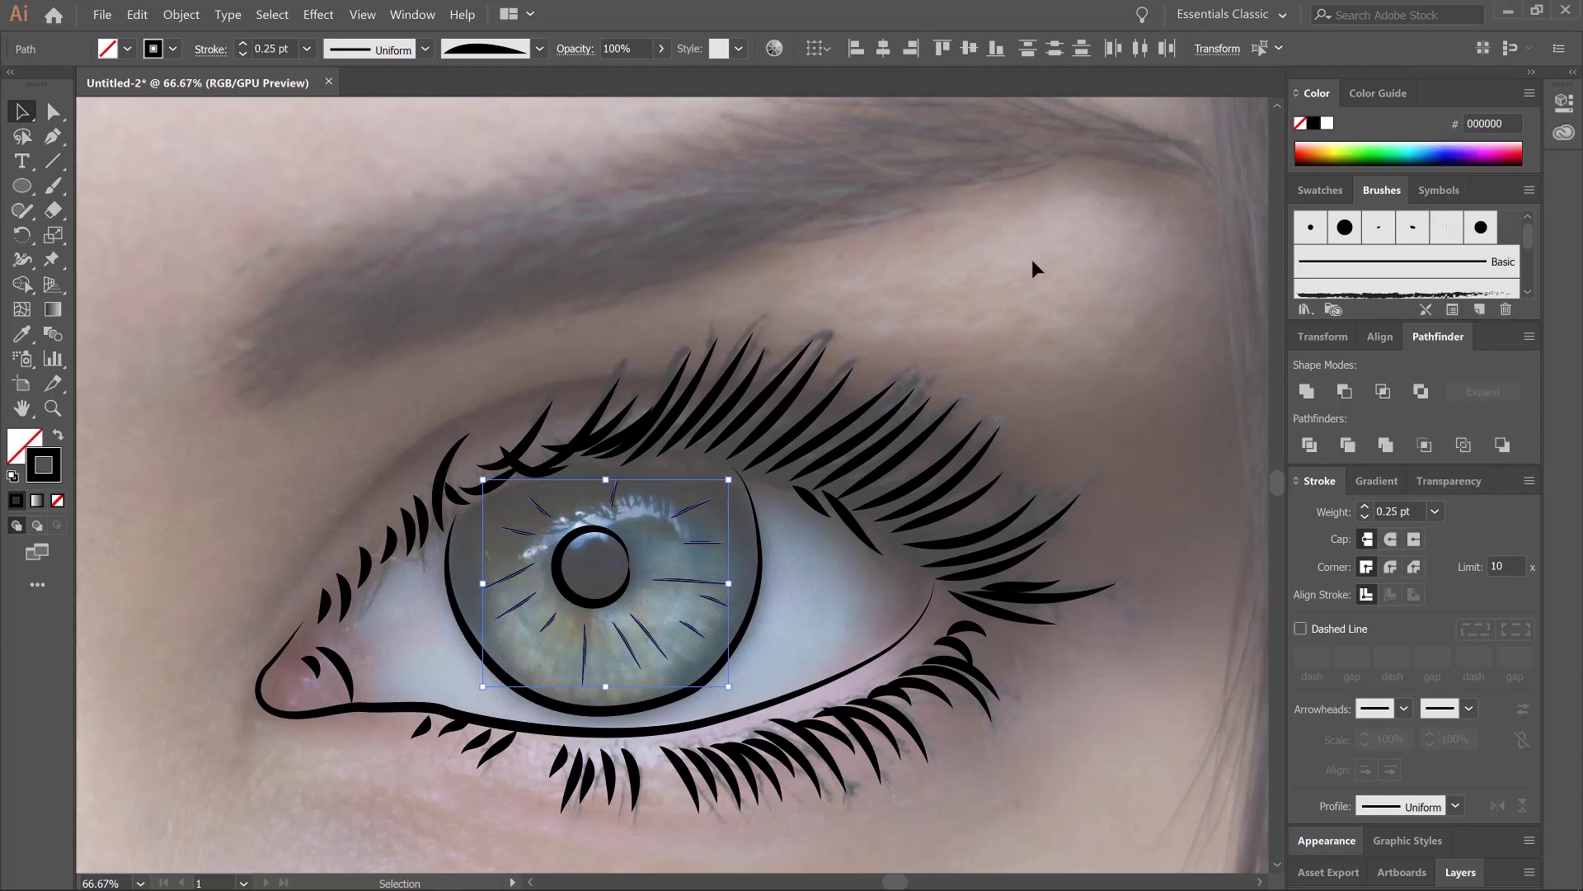
{"action": "left_click", "coordinate": [1436, 512]}
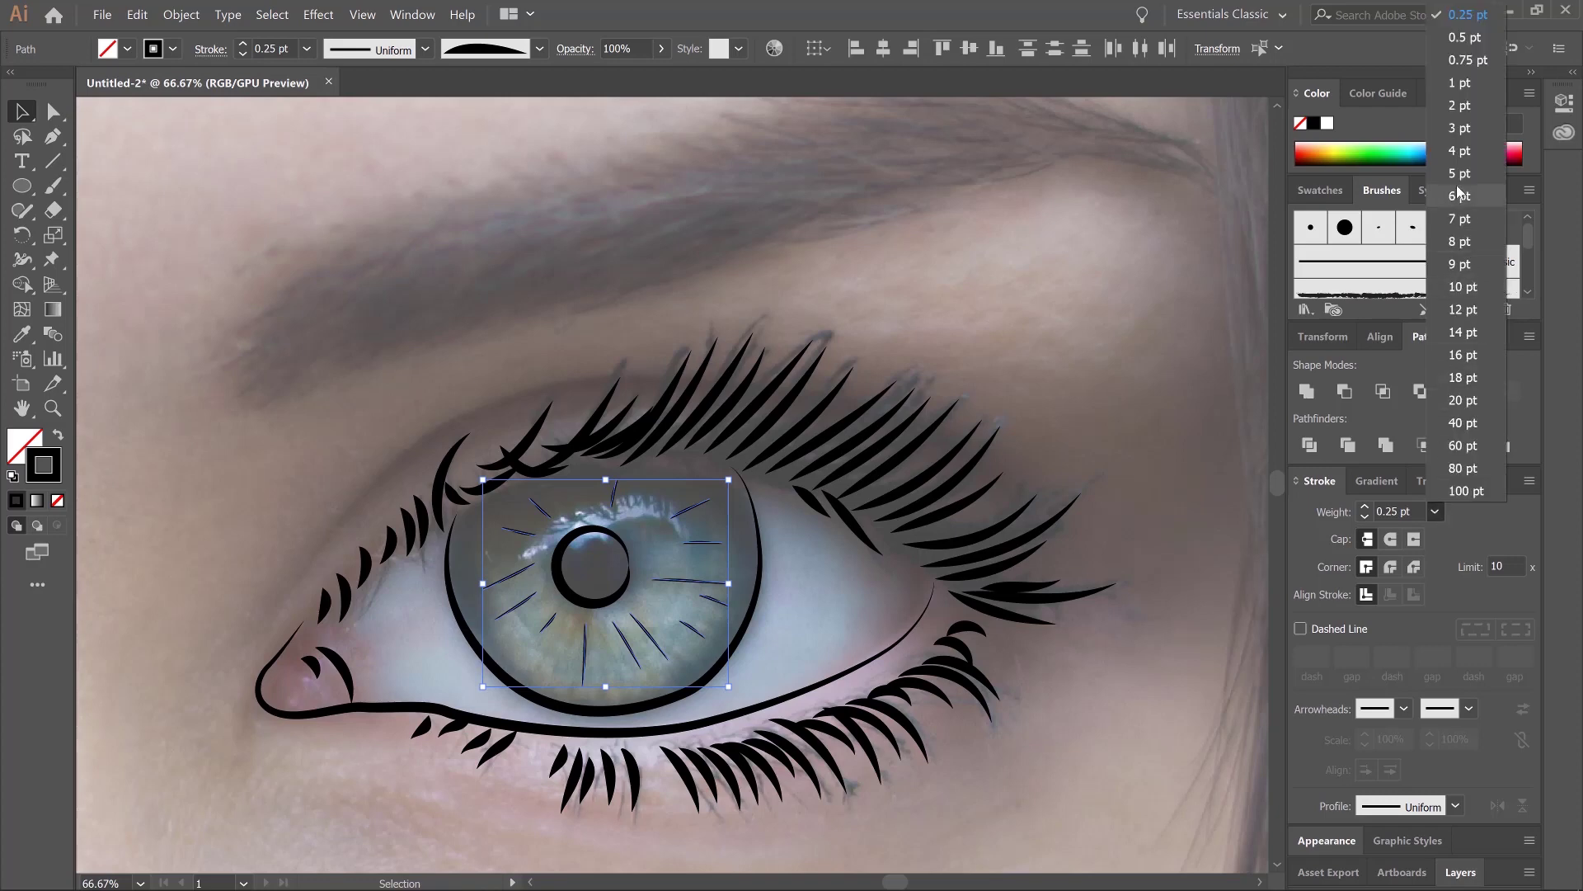
{"action": "left_click", "coordinate": [1474, 235]}
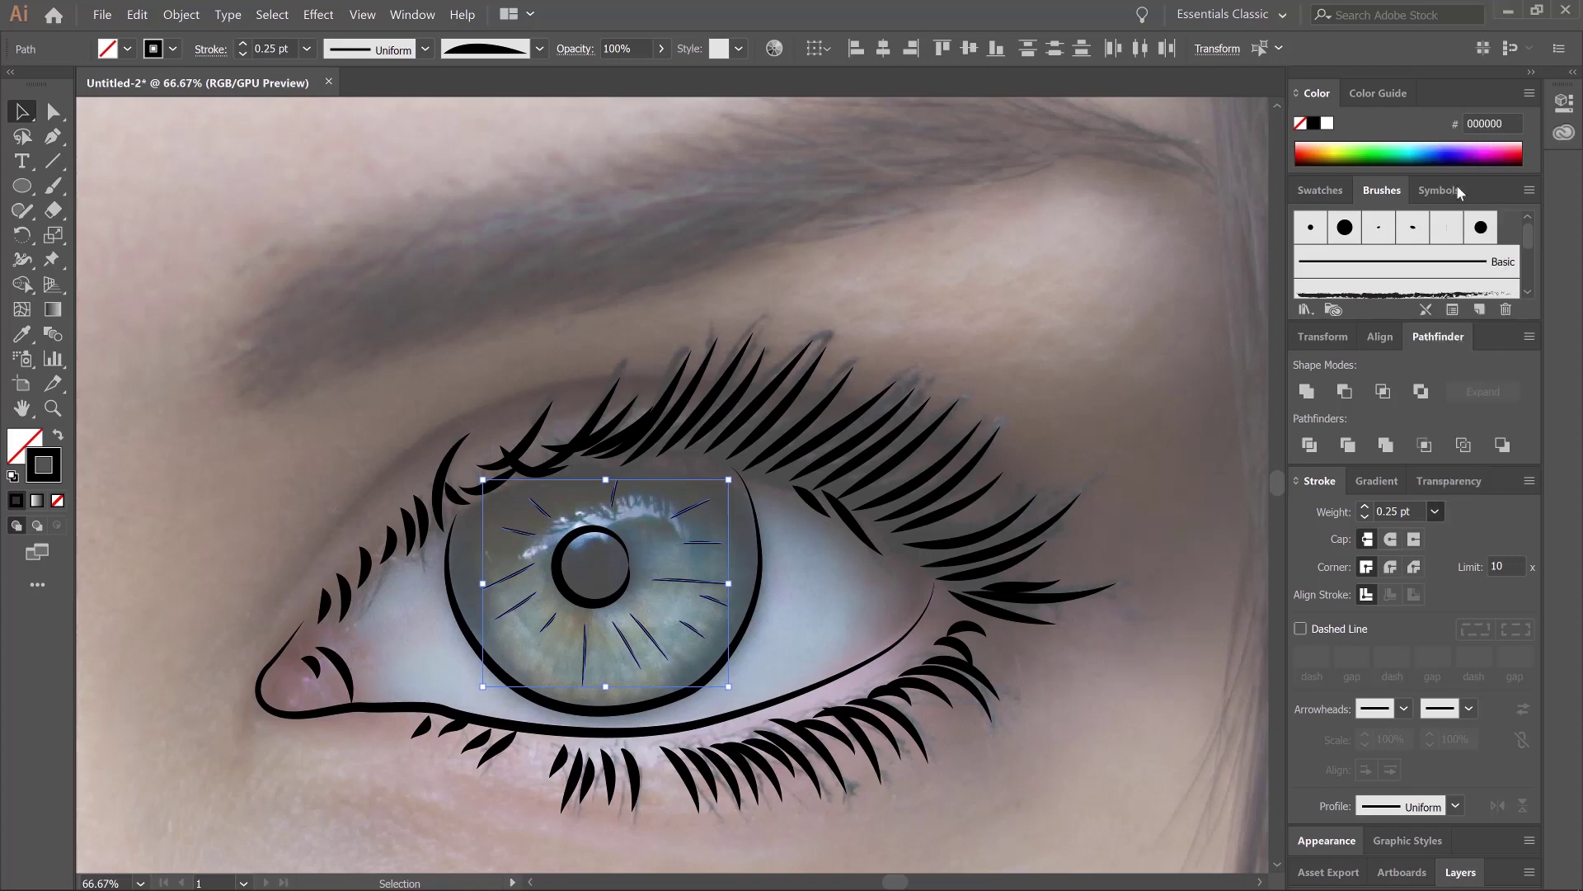
{"action": "left_click", "coordinate": [1436, 512]}
{"action": "left_click", "coordinate": [1479, 38]}
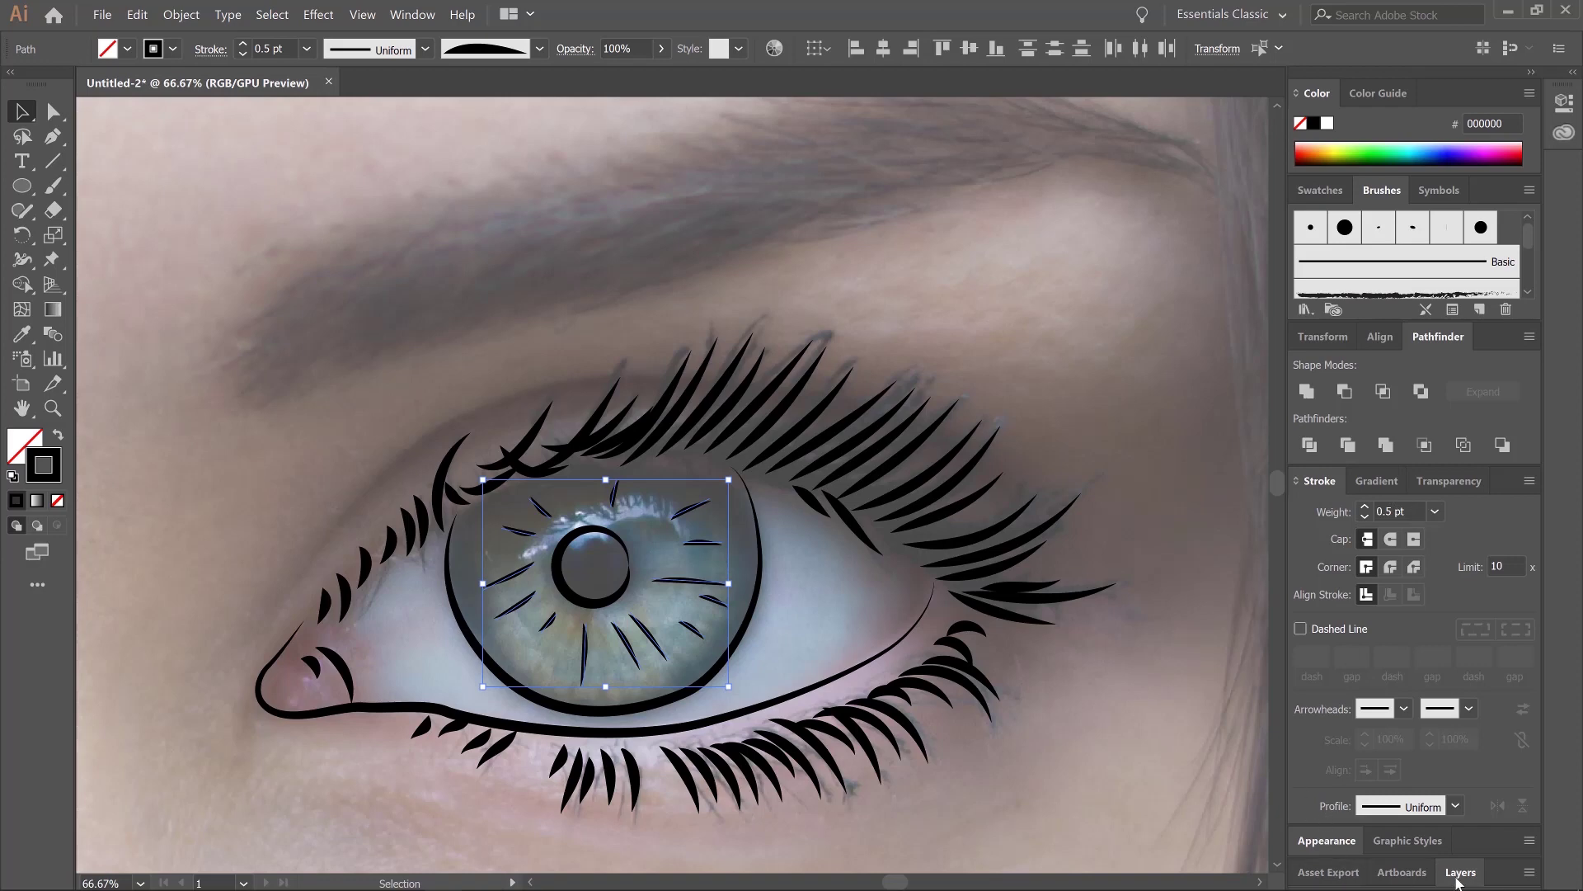
{"action": "left_click", "coordinate": [1460, 872]}
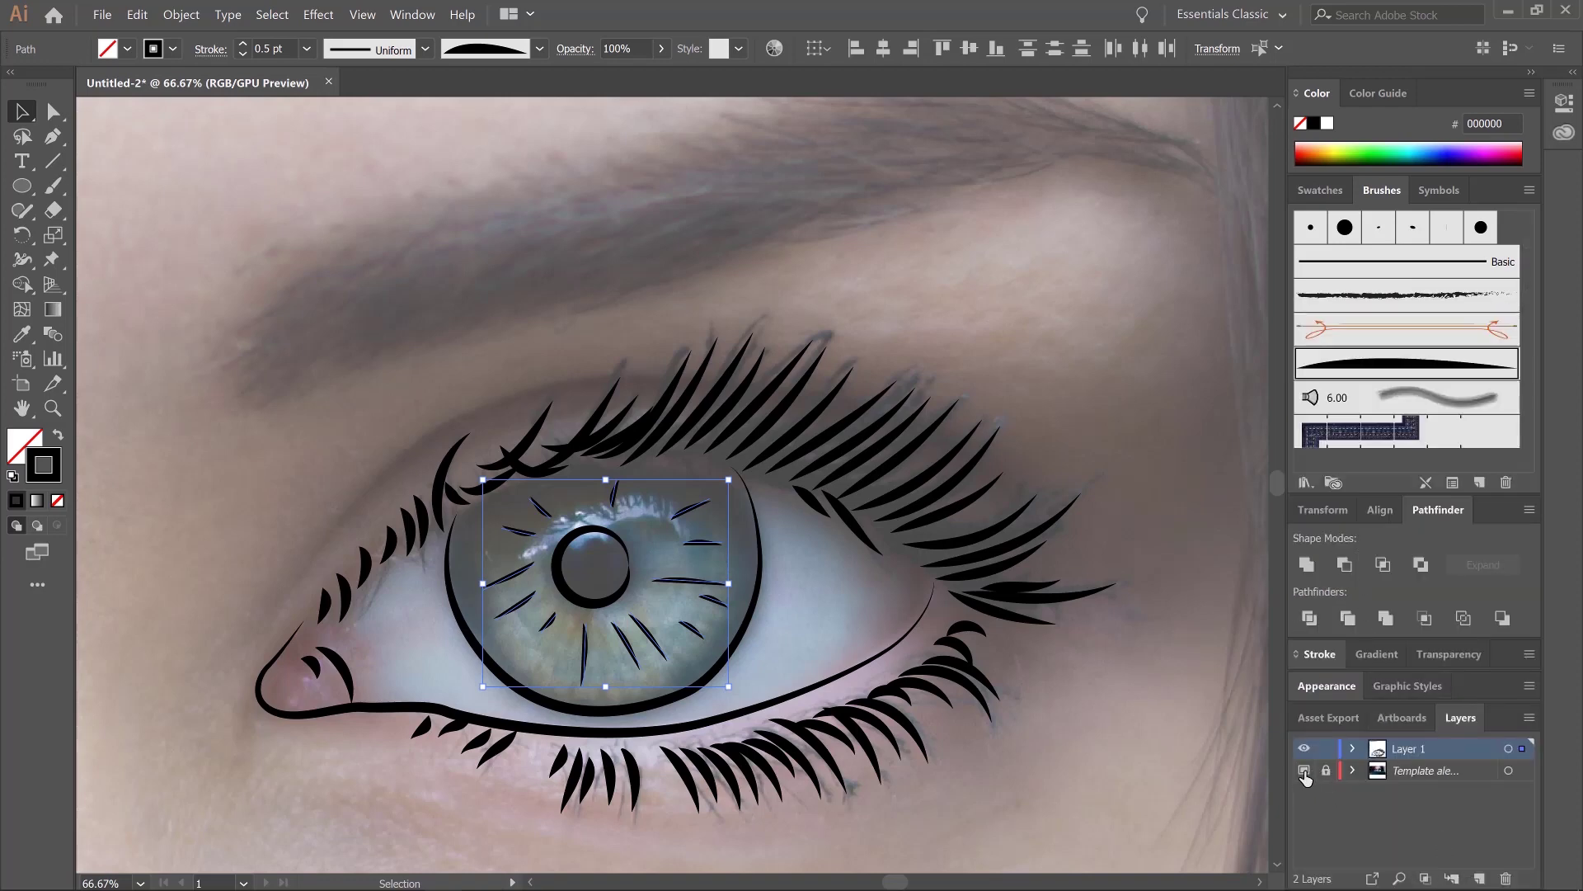
Hide the Template layer's eye photo and deselect the radial iris lines.
{"action": "left_click", "coordinate": [1303, 772]}
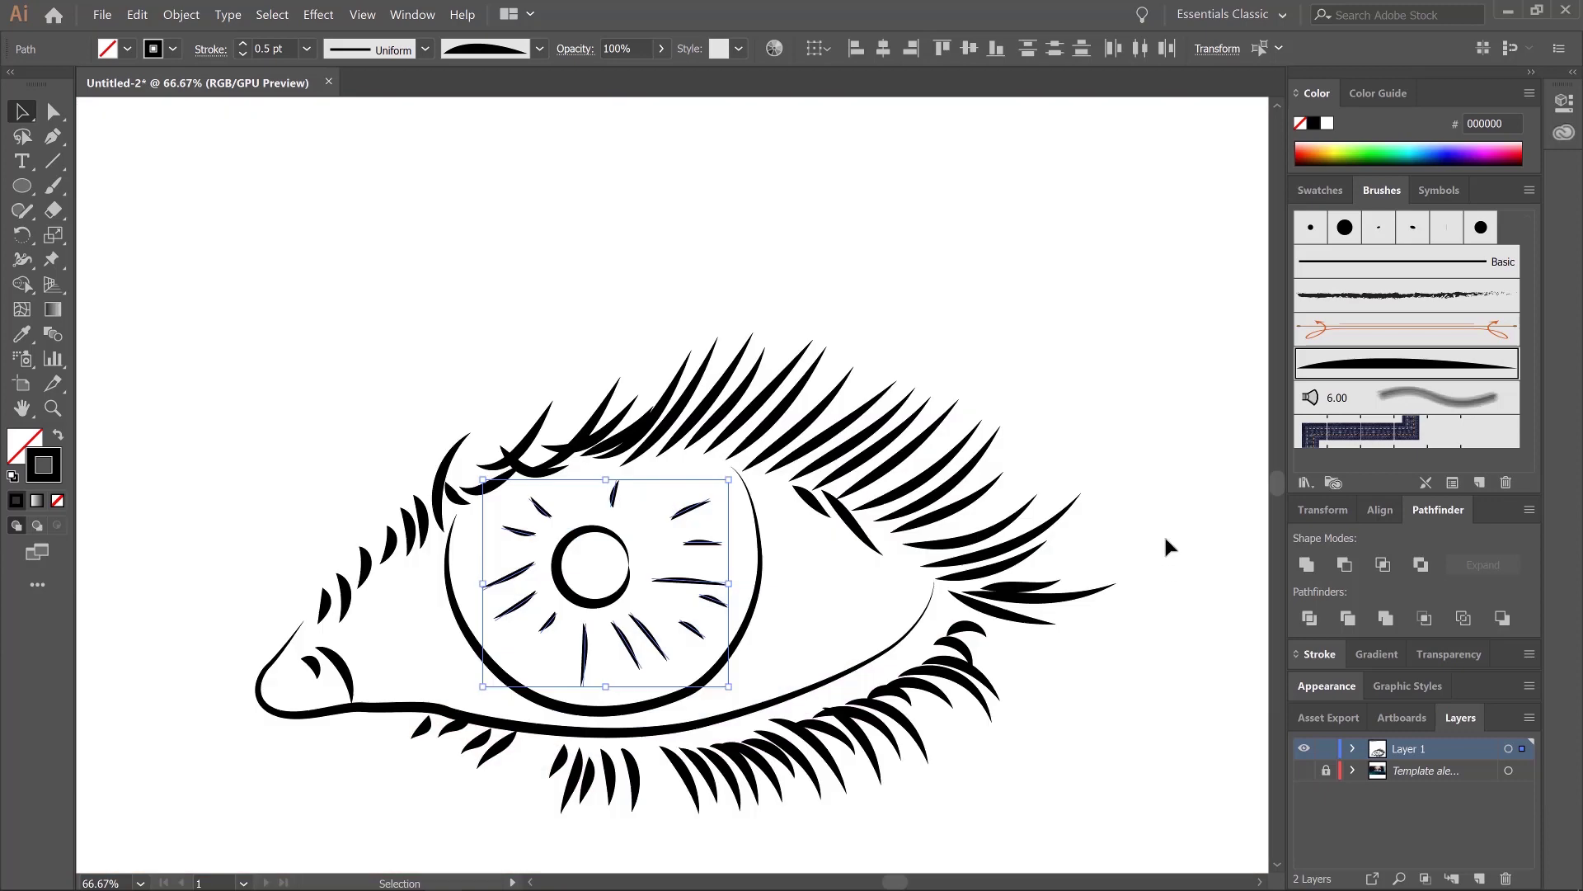
{"action": "left_click", "coordinate": [1164, 528]}
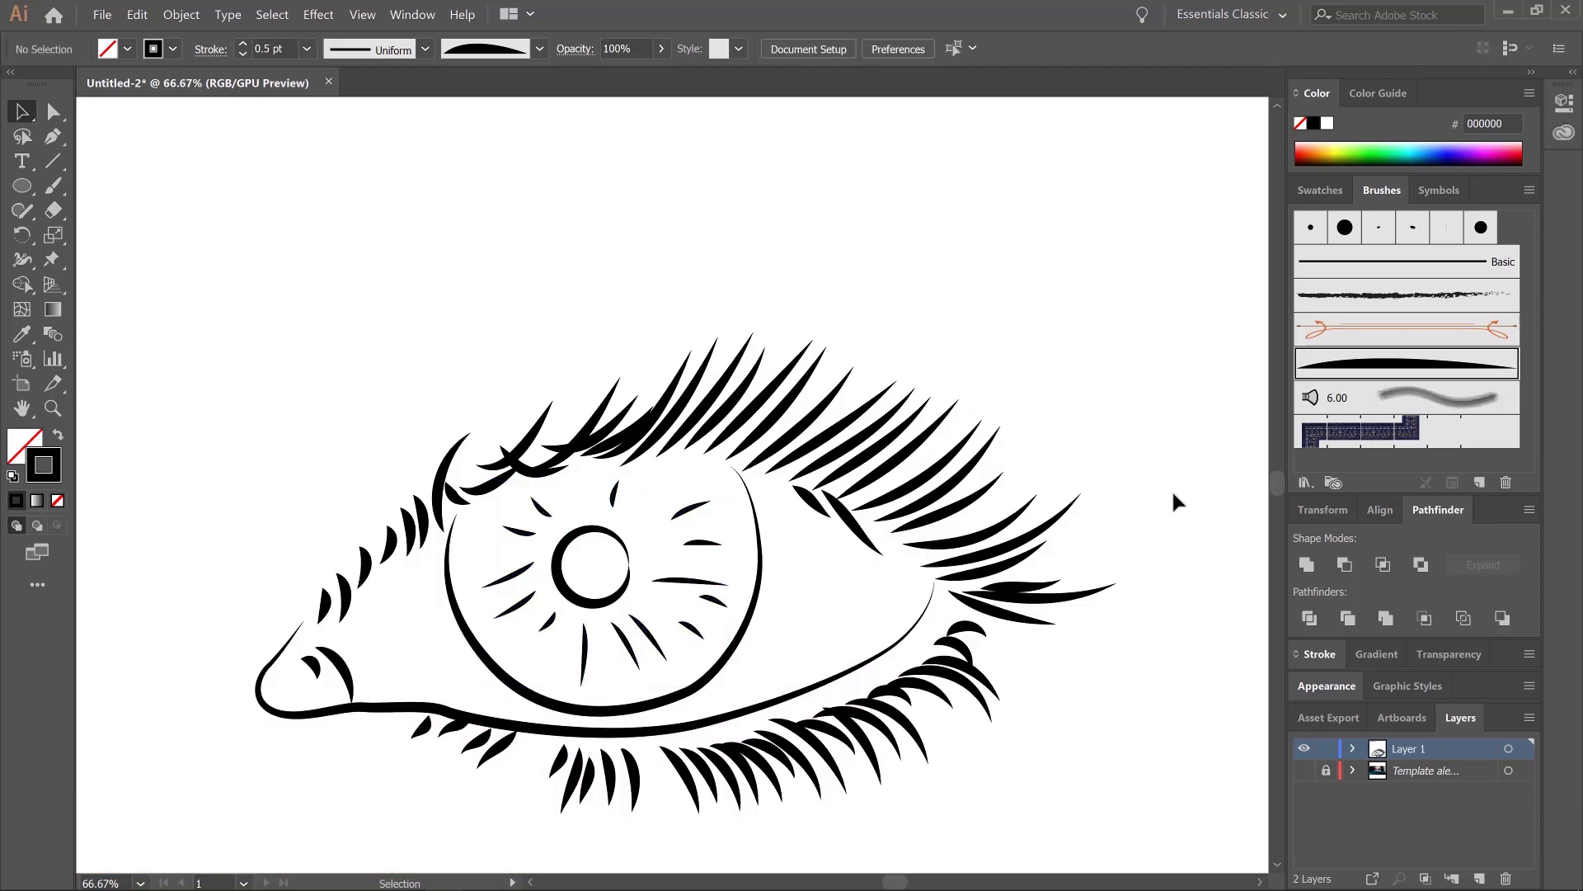